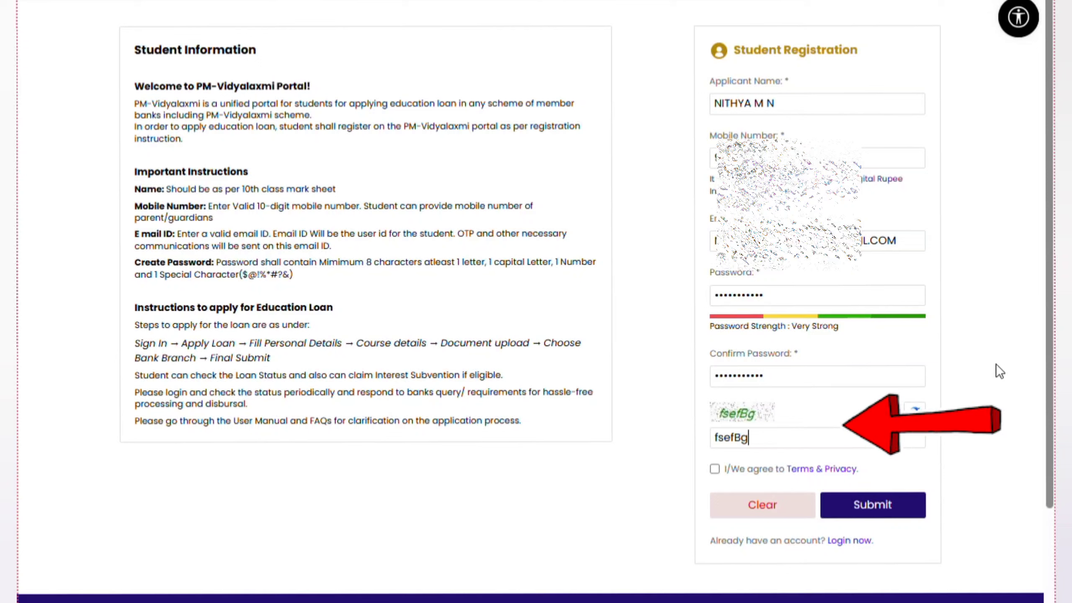
Tick the 'I/We agree to Terms & Privacy' checkbox on the Student Registration form
left_click(714, 469)
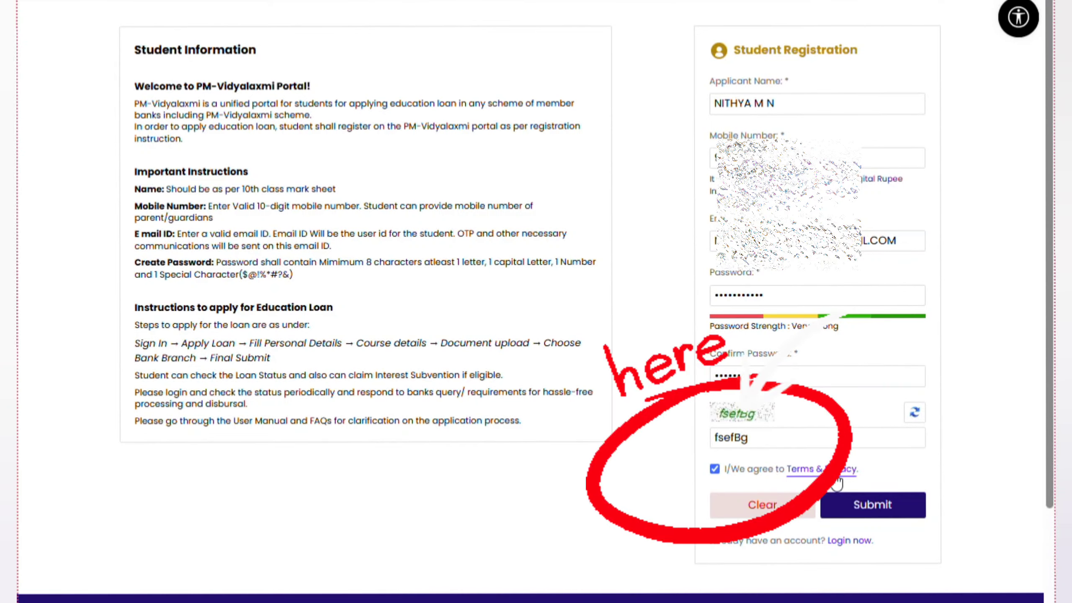
Submit the registration form and dismiss the OTP Sent popup
left_click(885, 510)
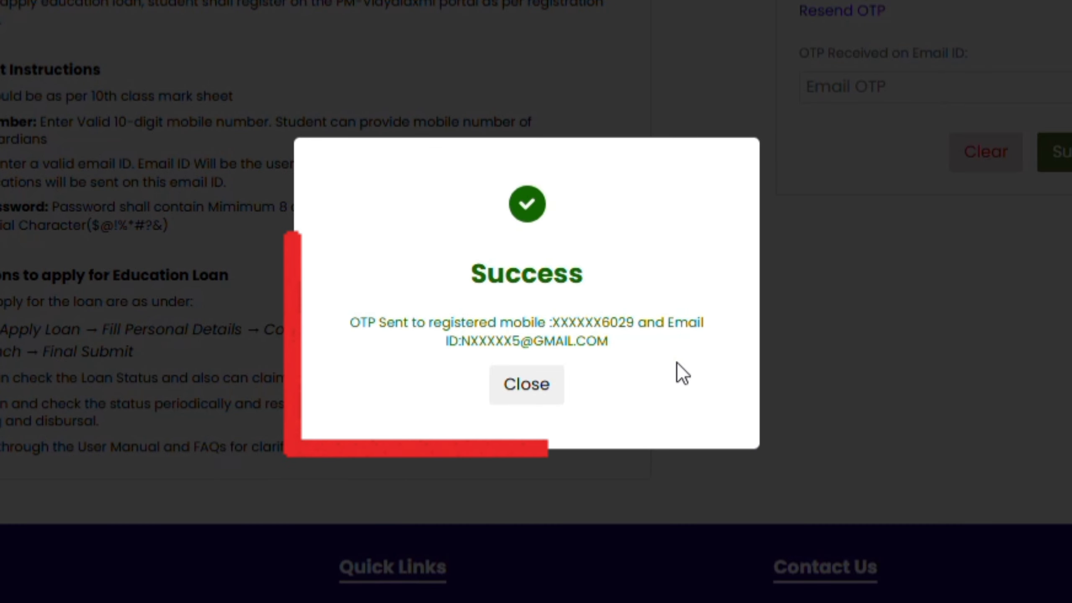
left_click(530, 388)
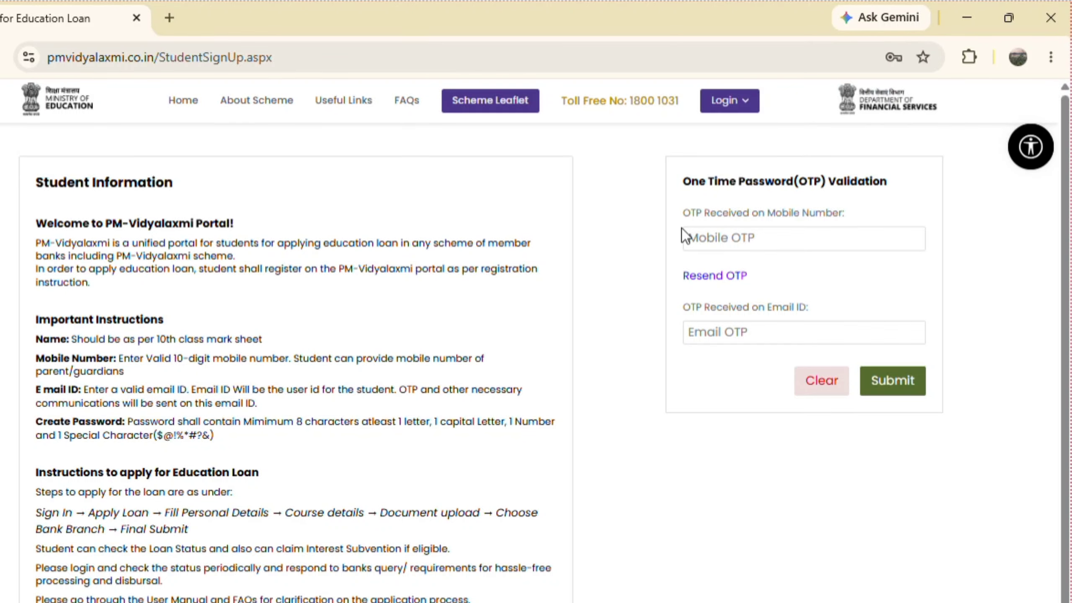
left_click_drag(681, 181, 889, 177)
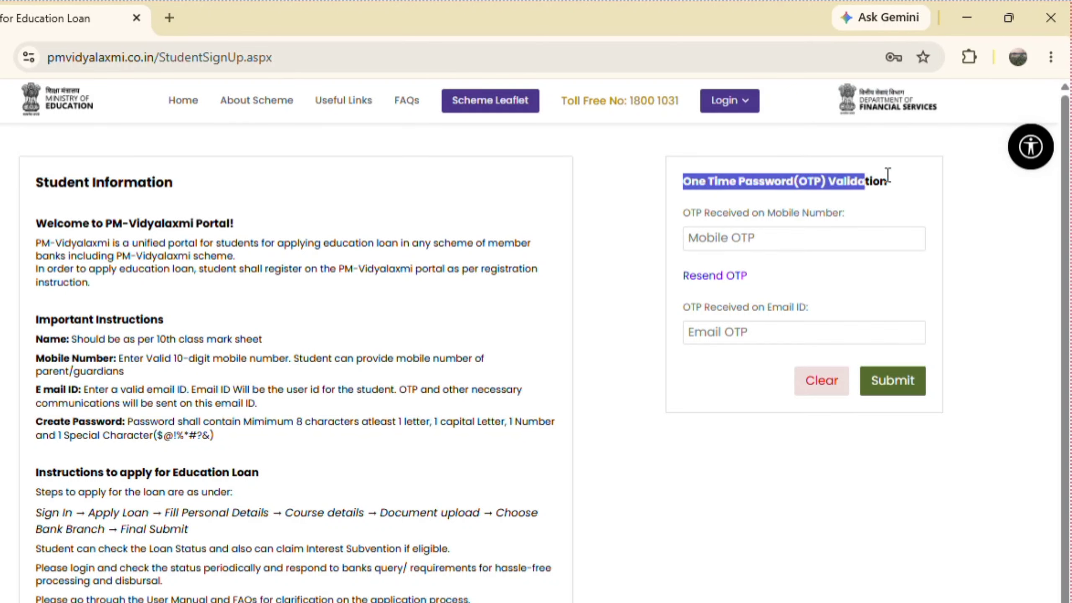
left_click(683, 214)
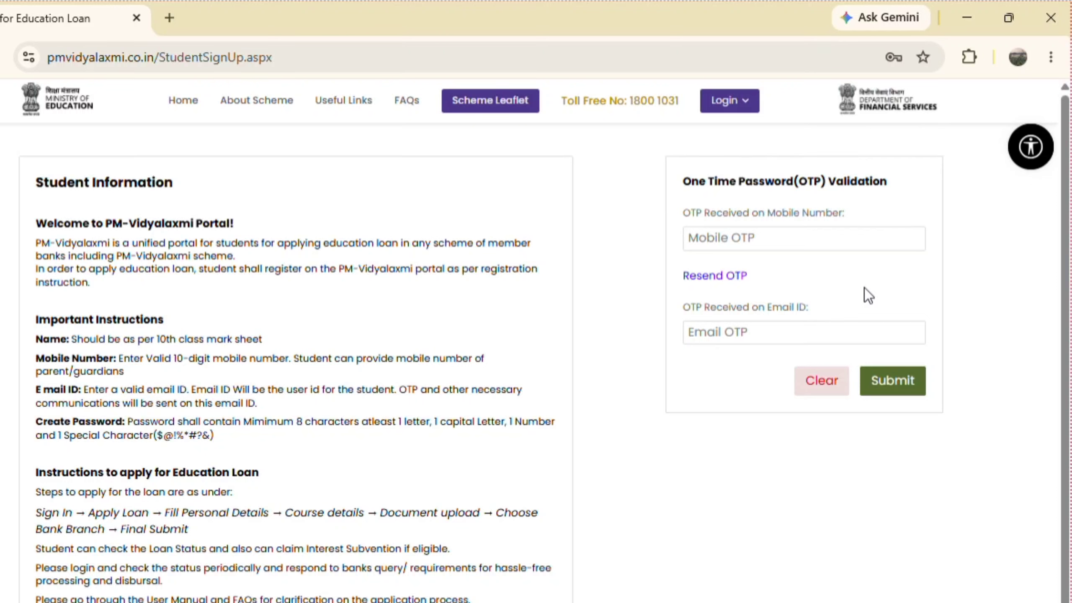
Enter the mobile OTP and the email OTP, then submit them
left_click(693, 230)
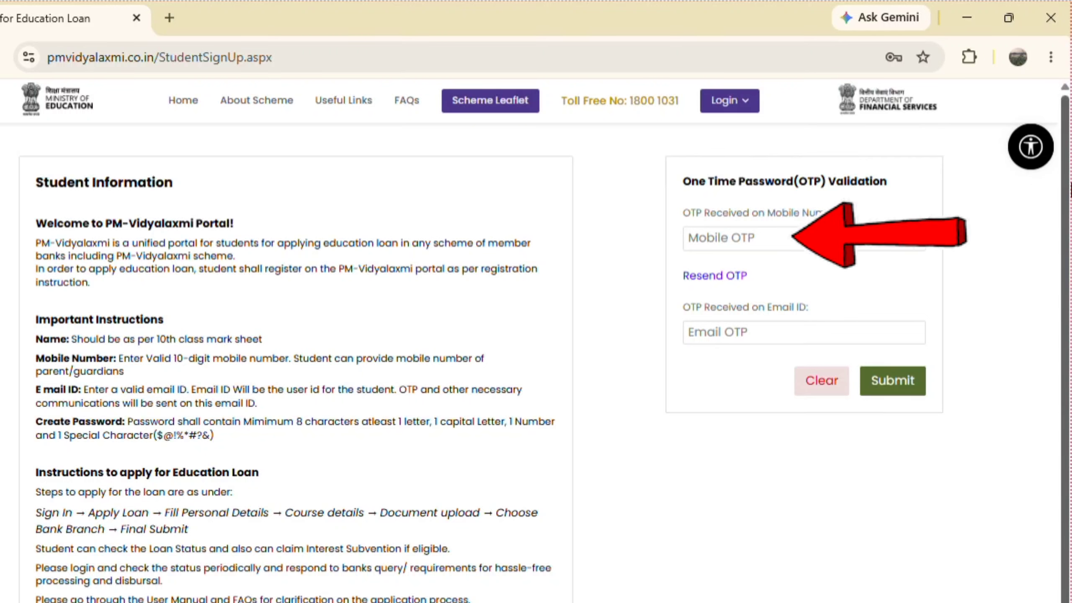
type("123456")
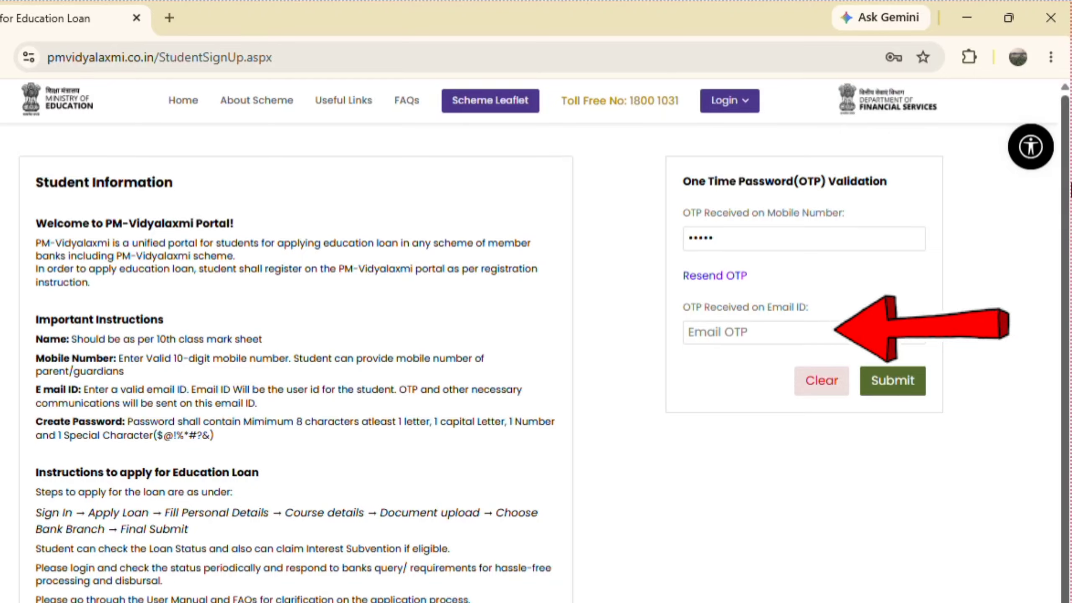
type("6")
left_click(791, 332)
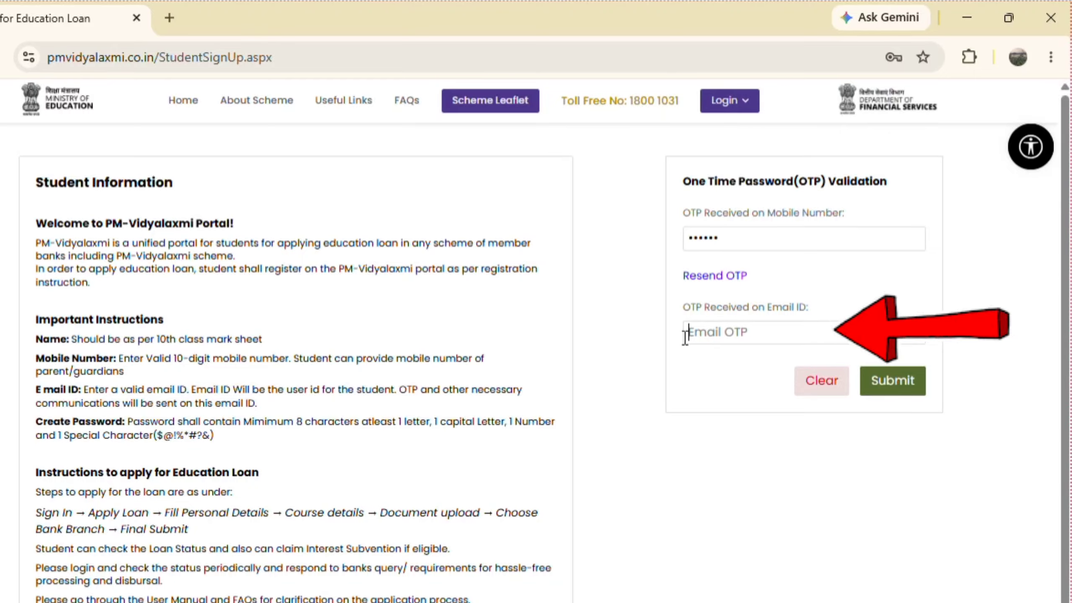
type("123")
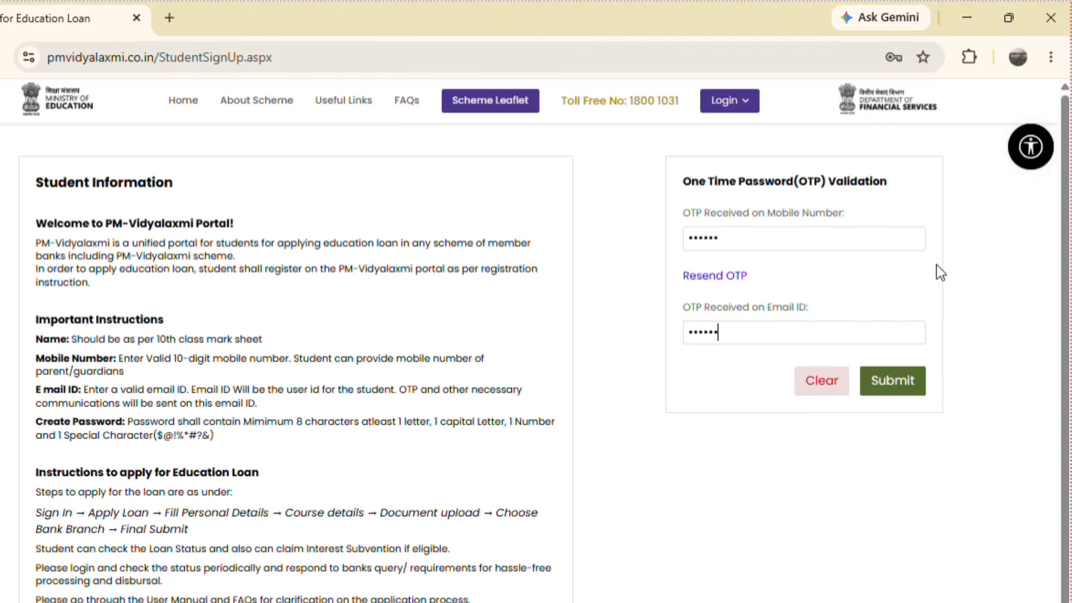
type("456")
left_click(897, 382)
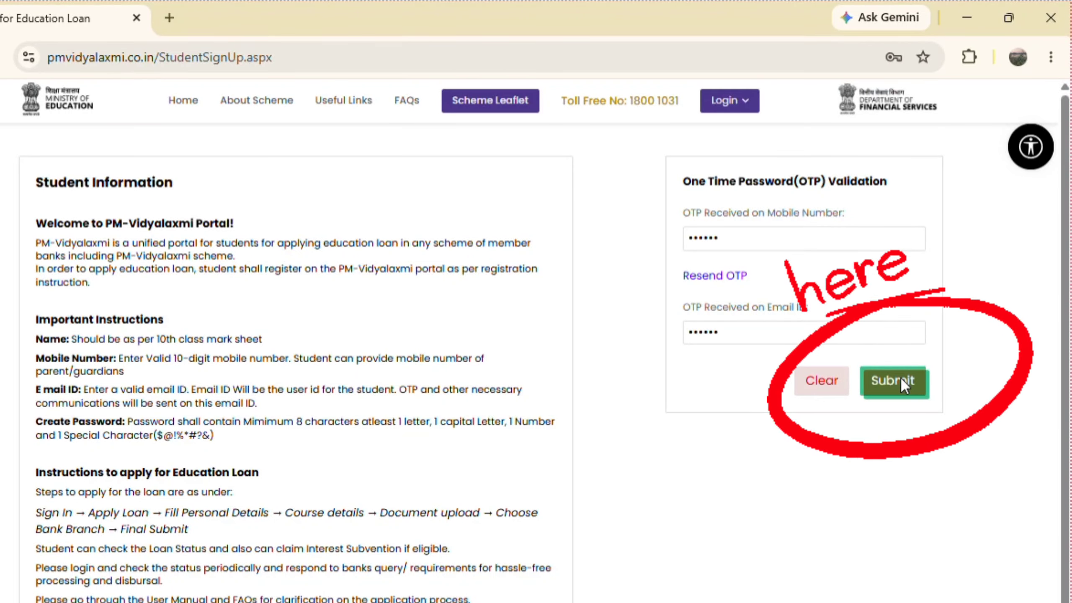
Confirm the OTPs, close the account-created Success popup and follow 'Click here for Login'
left_click(900, 377)
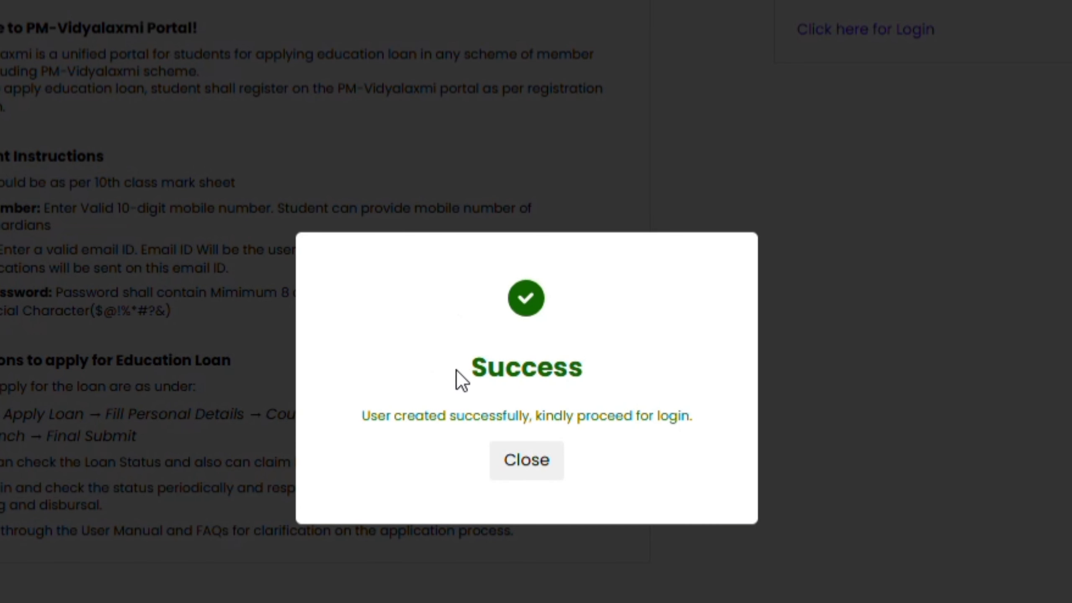
left_click_drag(457, 370, 626, 370)
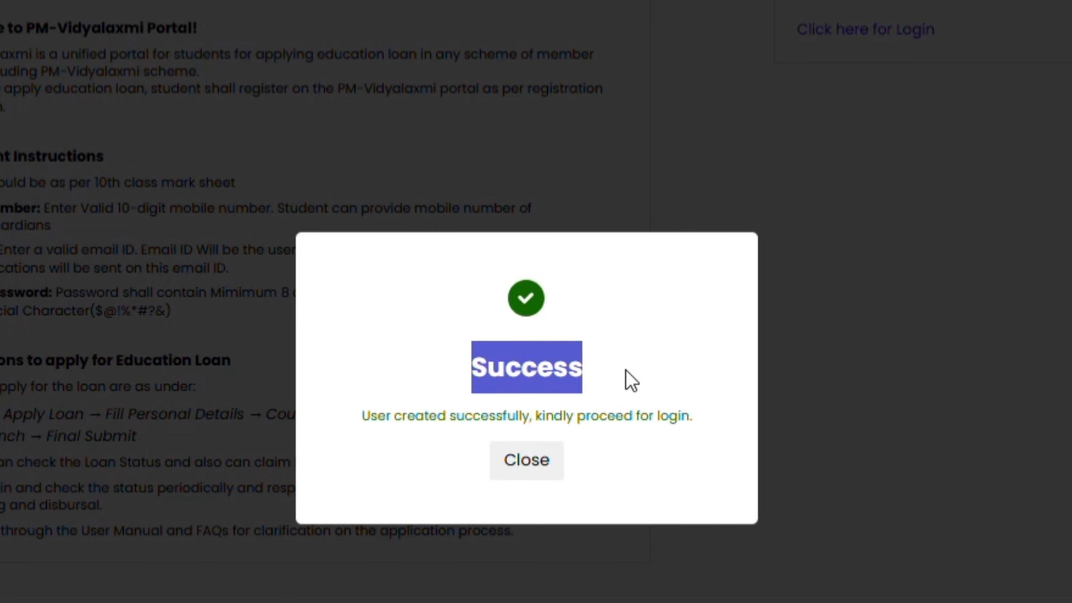
left_click_drag(350, 410, 557, 428)
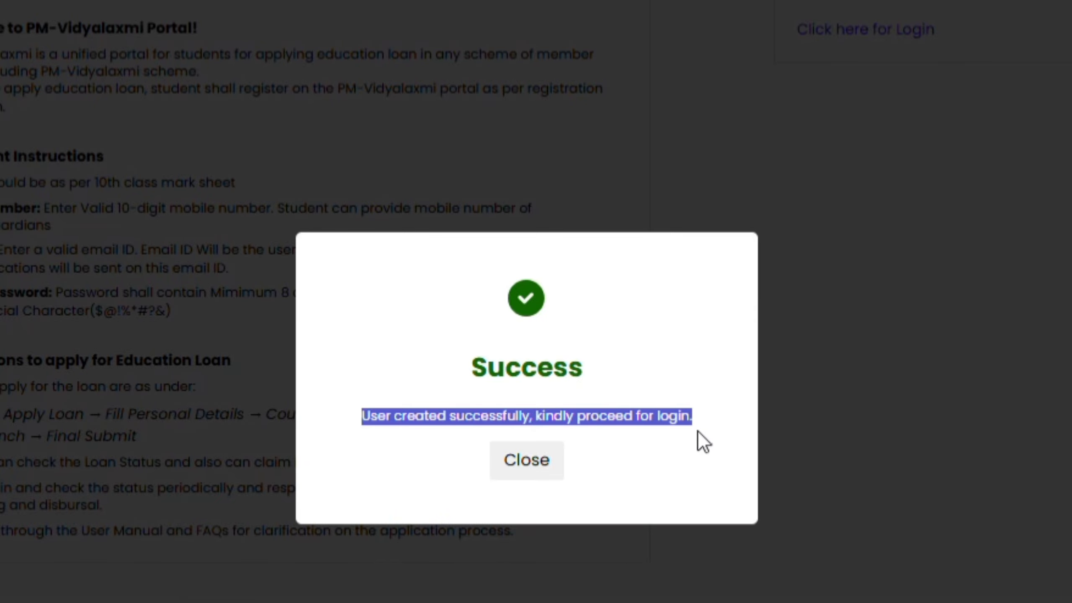
left_click(622, 451)
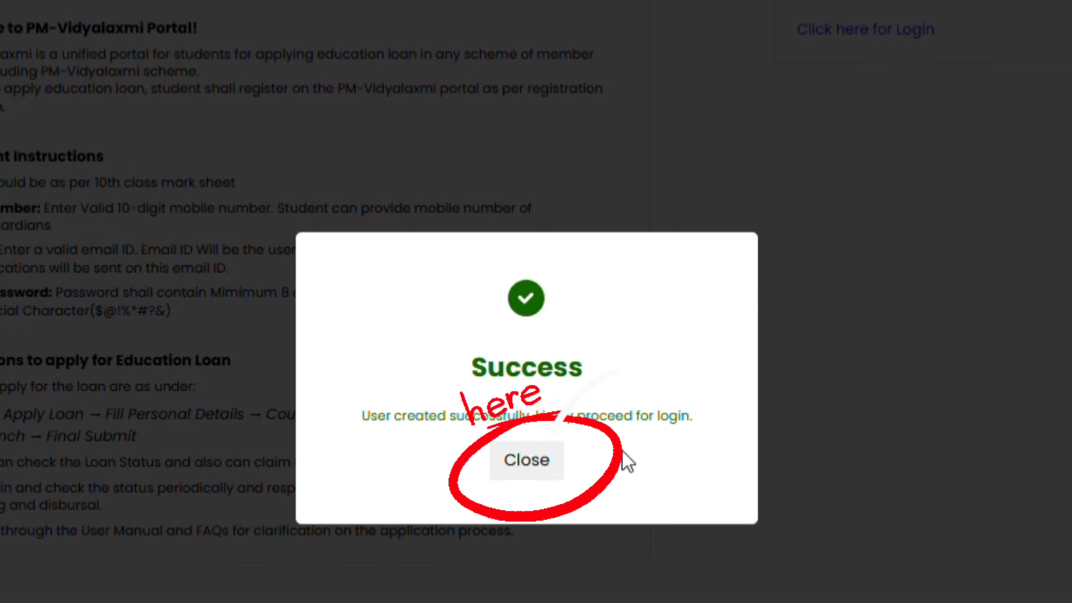
left_click(527, 462)
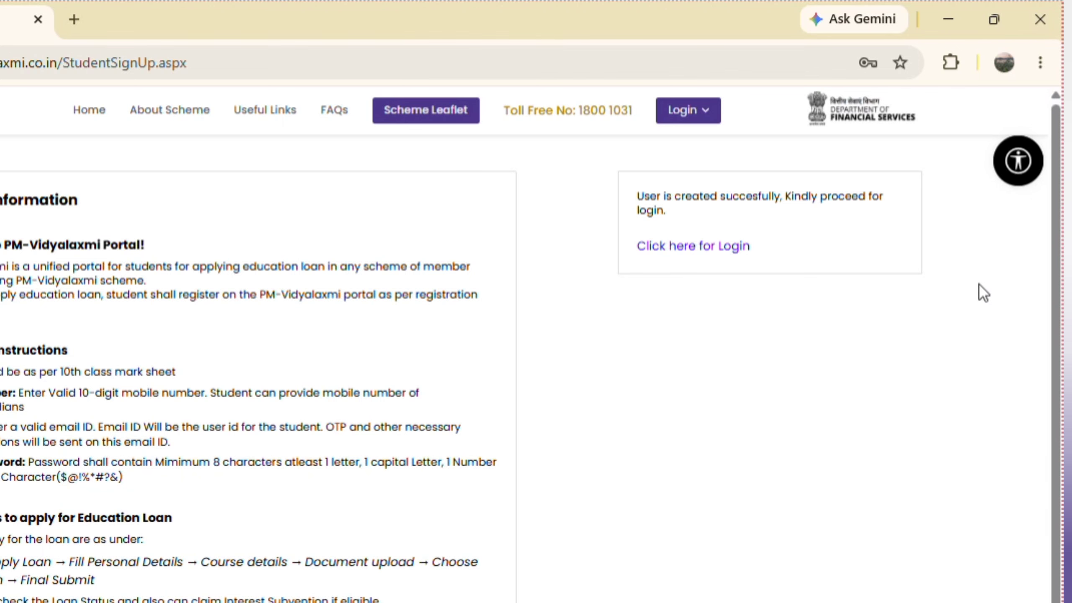
mouse_move(634, 197)
left_mouse_down()
mouse_move(789, 196)
mouse_move(849, 231)
left_mouse_up()
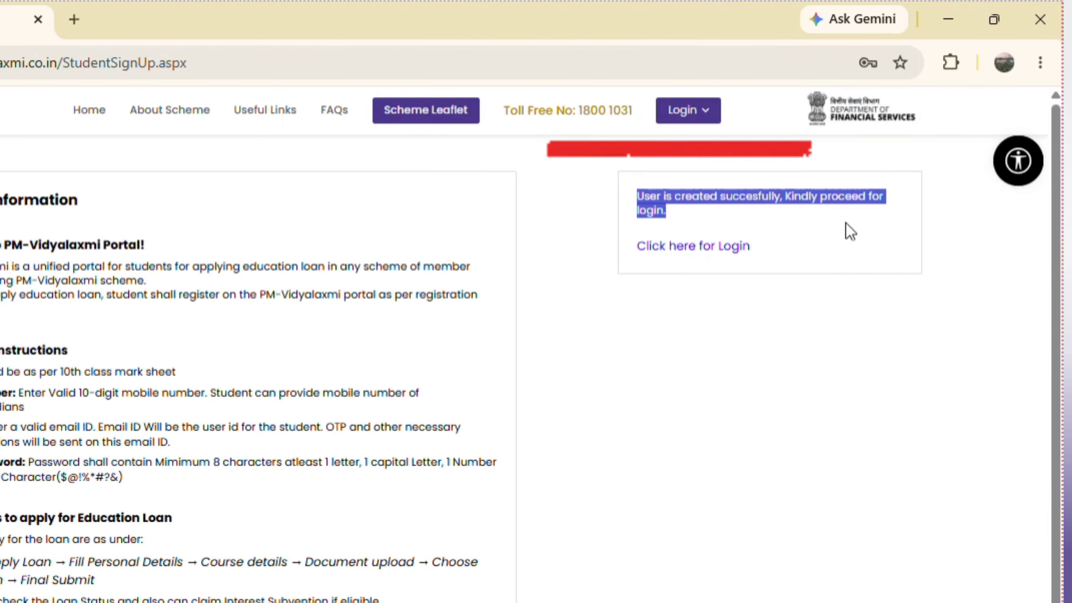
left_click(690, 255)
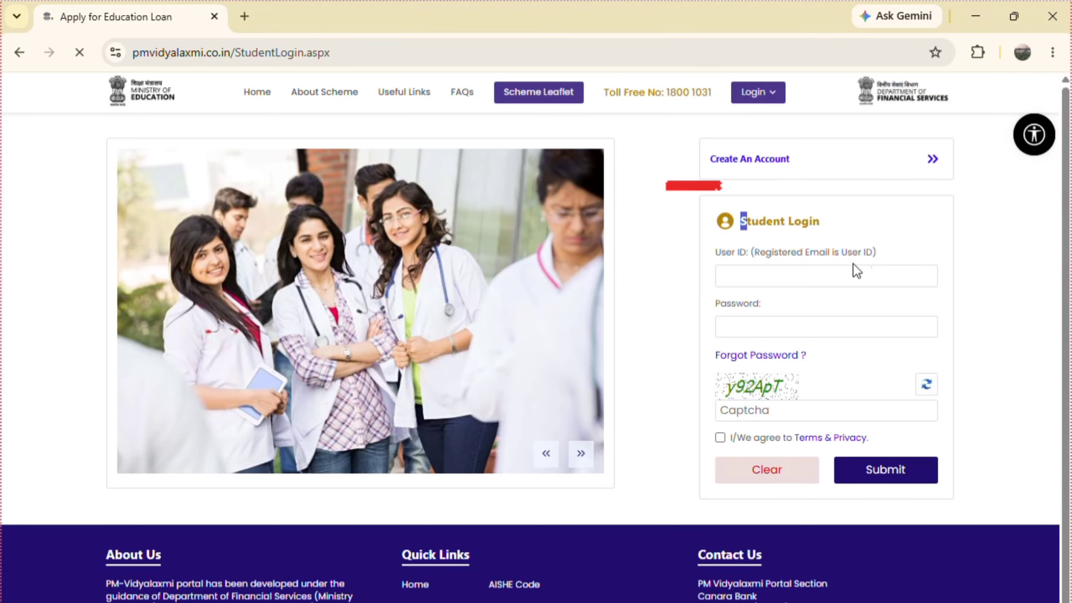
Enter the registered email as the User ID on the Student Login form
left_click_drag(741, 222, 777, 226)
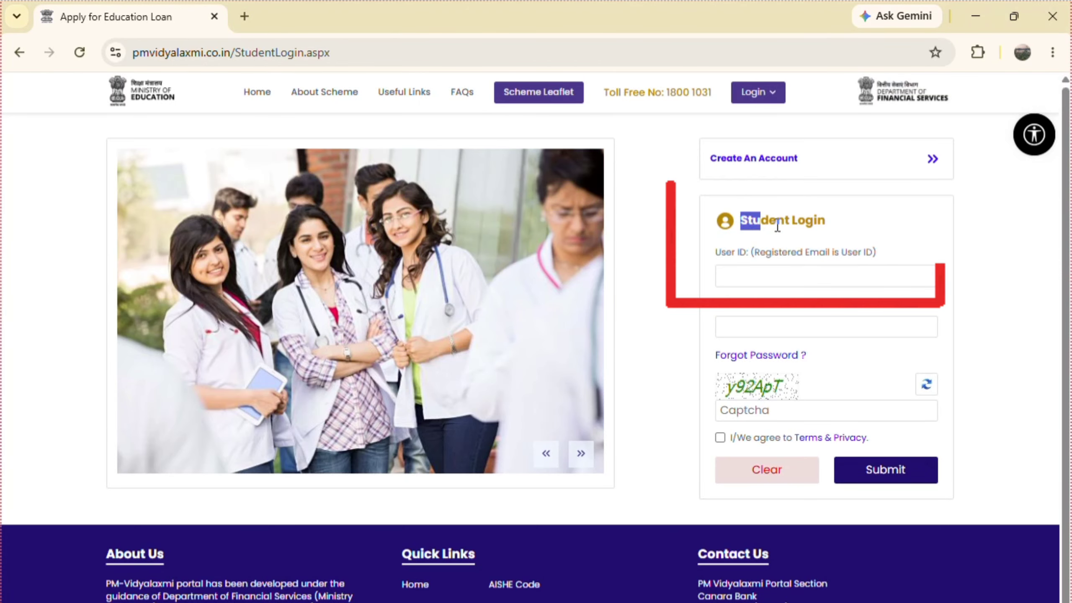
left_click_drag(714, 251, 883, 254)
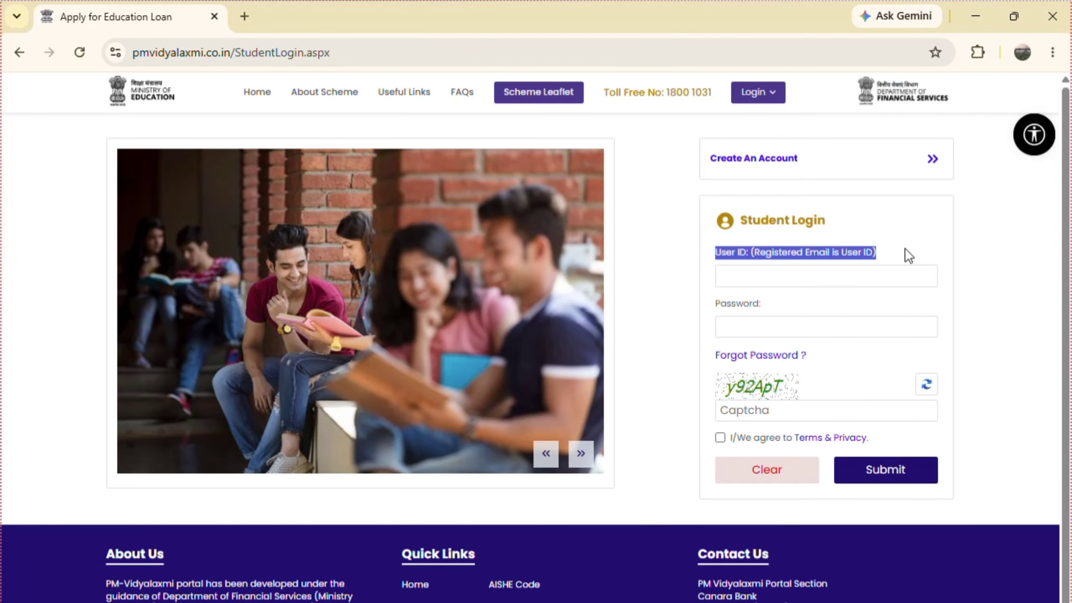
left_click_drag(715, 304, 761, 304)
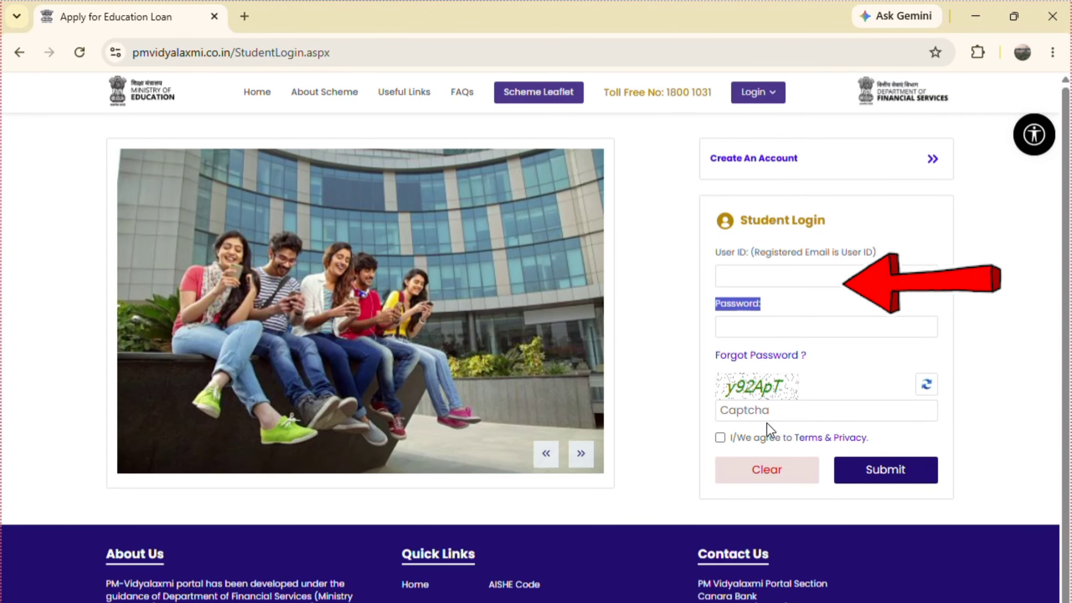
left_click(713, 257)
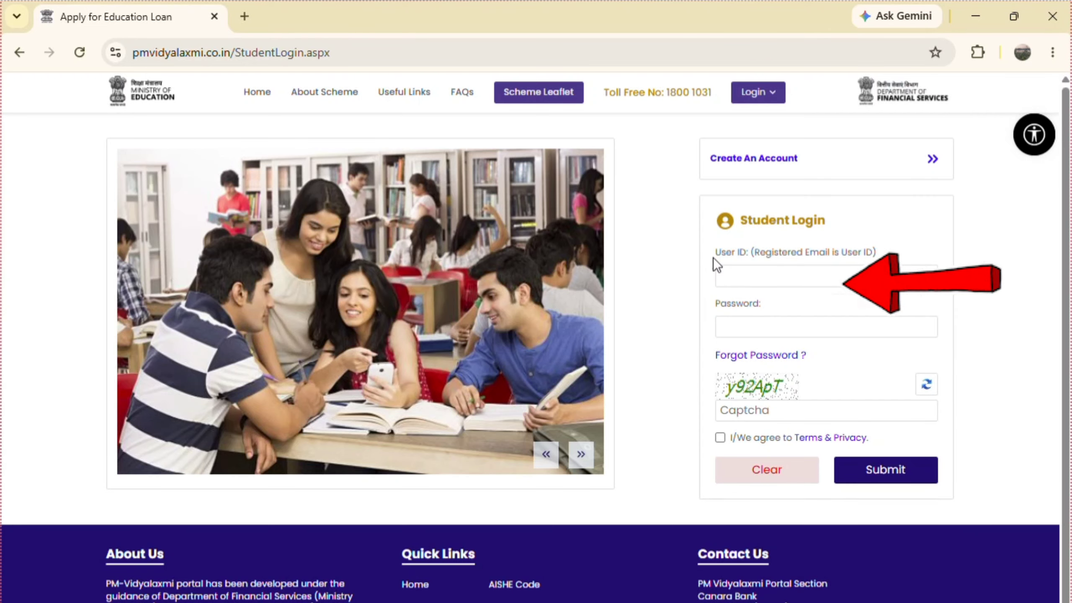
left_click(759, 274)
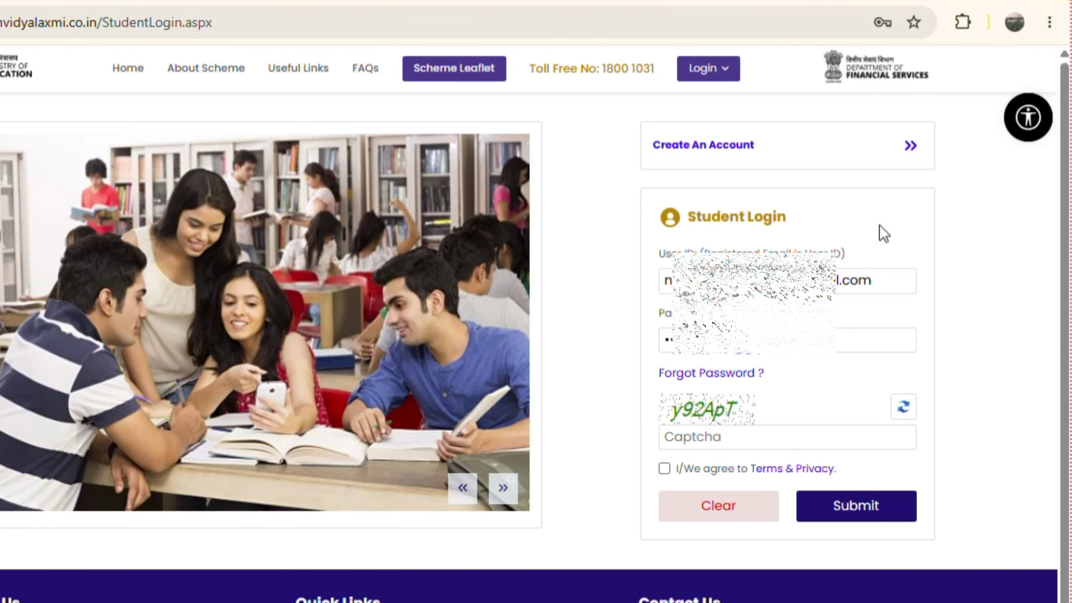
Fill in the captcha, agree to the Terms & Privacy, and submit the login
left_click(700, 435)
type("y")
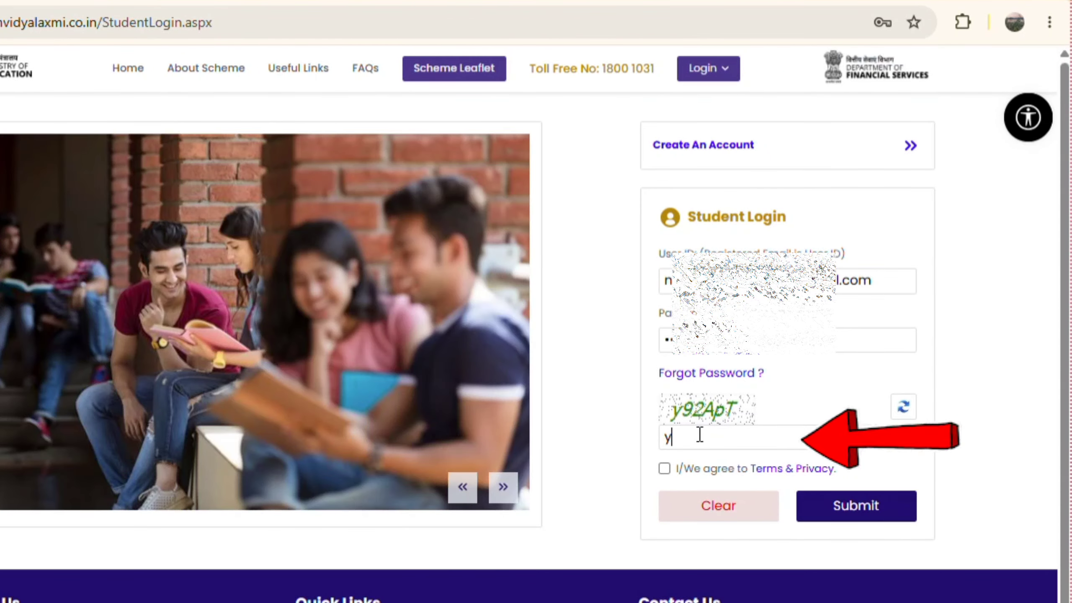
type("92ApT")
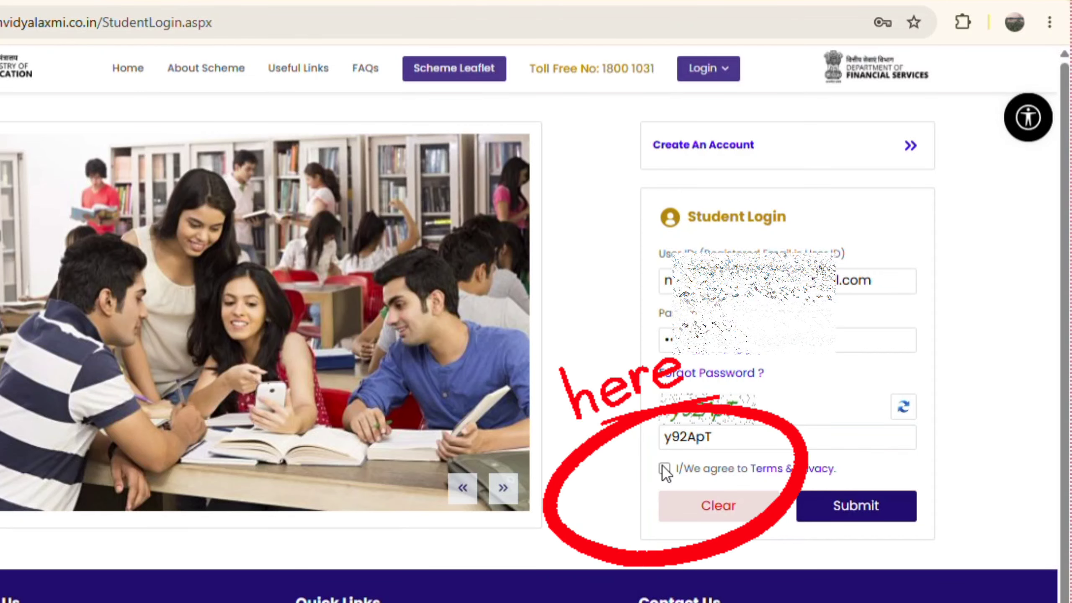
left_click(664, 469)
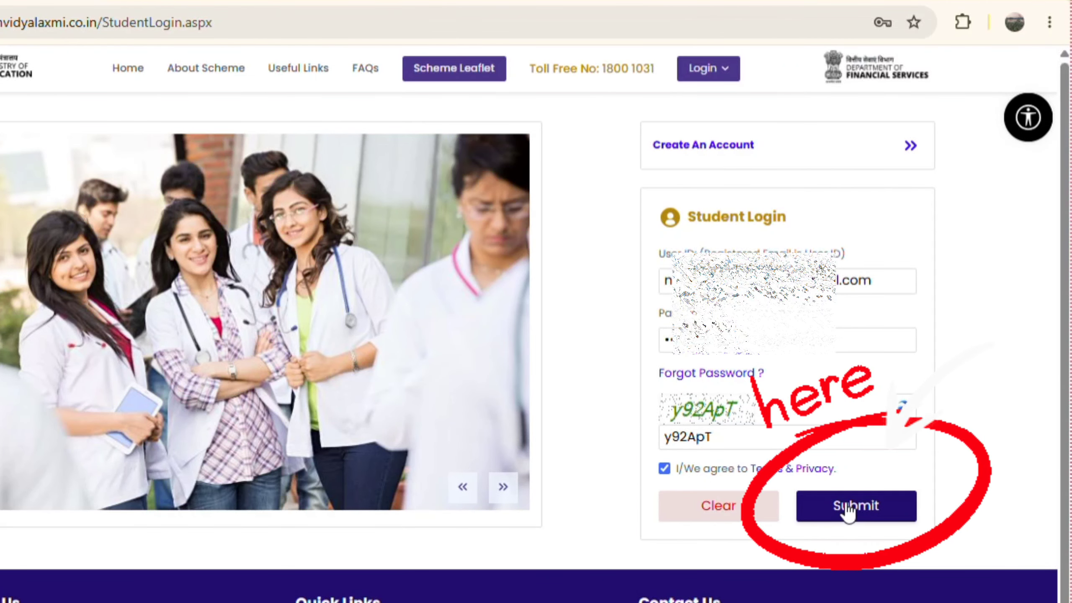
left_click(848, 509)
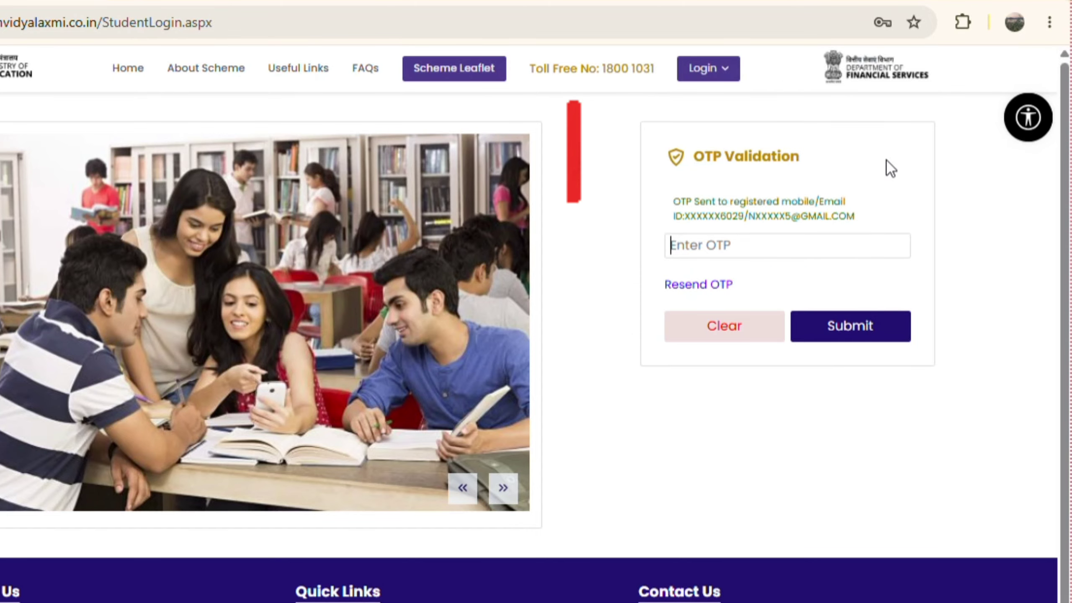
Enter the login OTP and submit it to reach the student dashboard
type("123456")
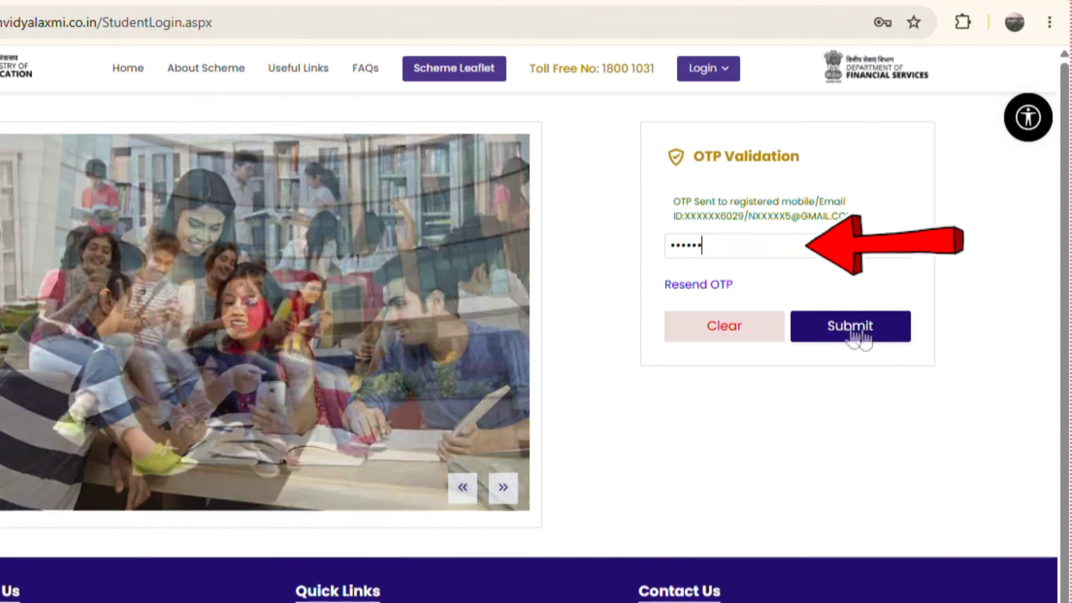
left_click(857, 336)
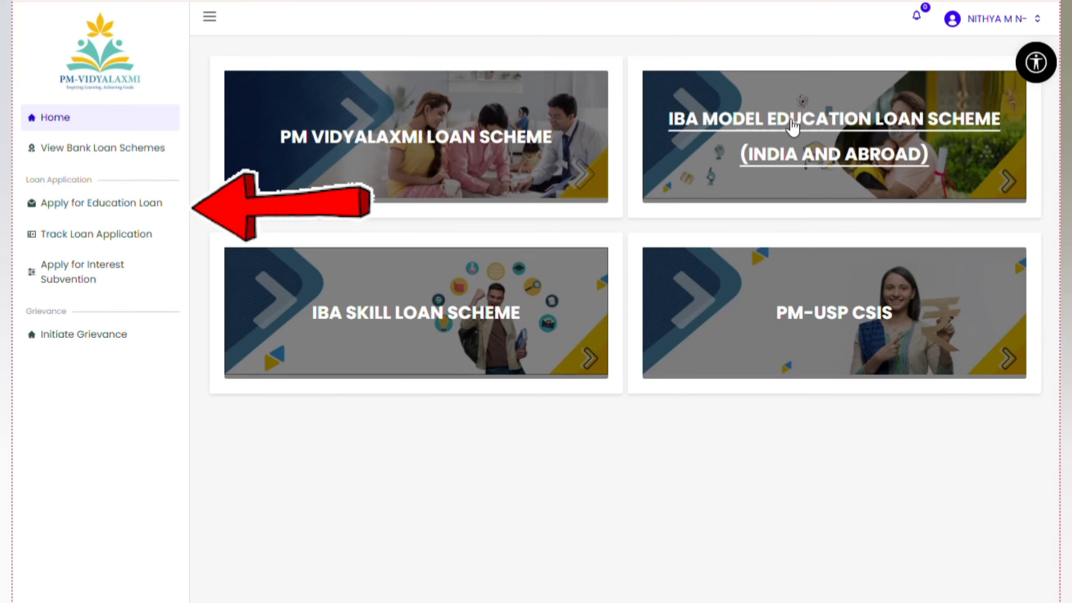
Start an education loan application, enter the Aadhaar number, and type the received Aadhaar OTP
left_click(90, 209)
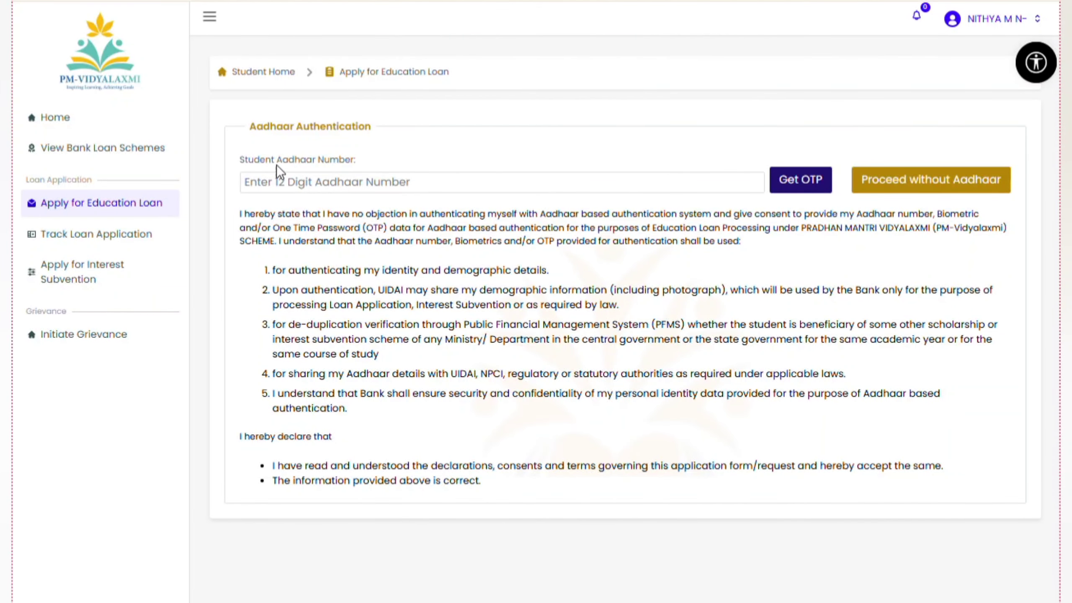
left_click_drag(238, 165, 378, 163)
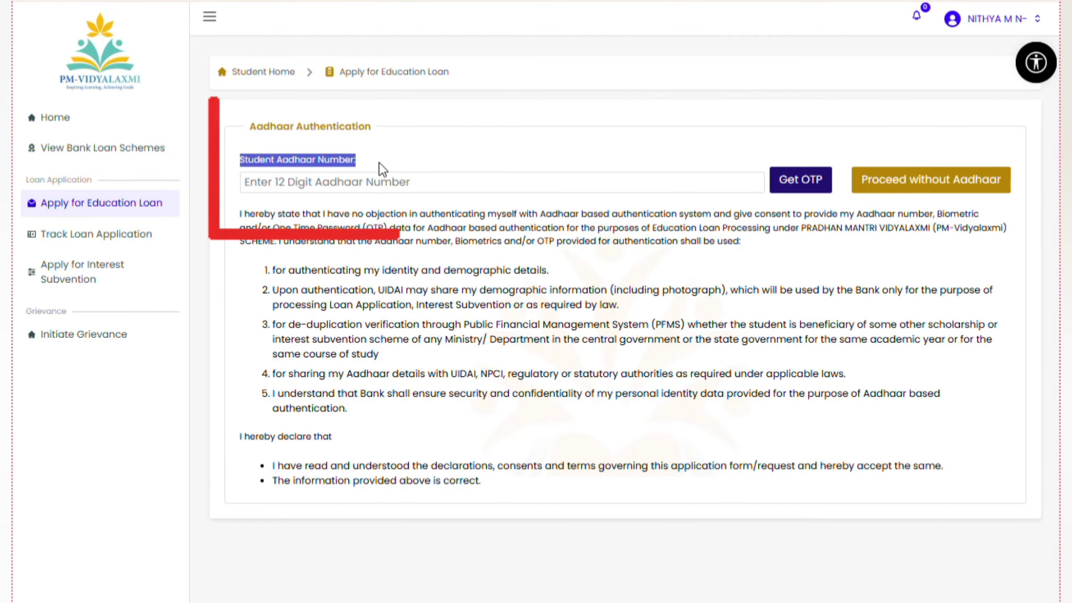
left_click(362, 159)
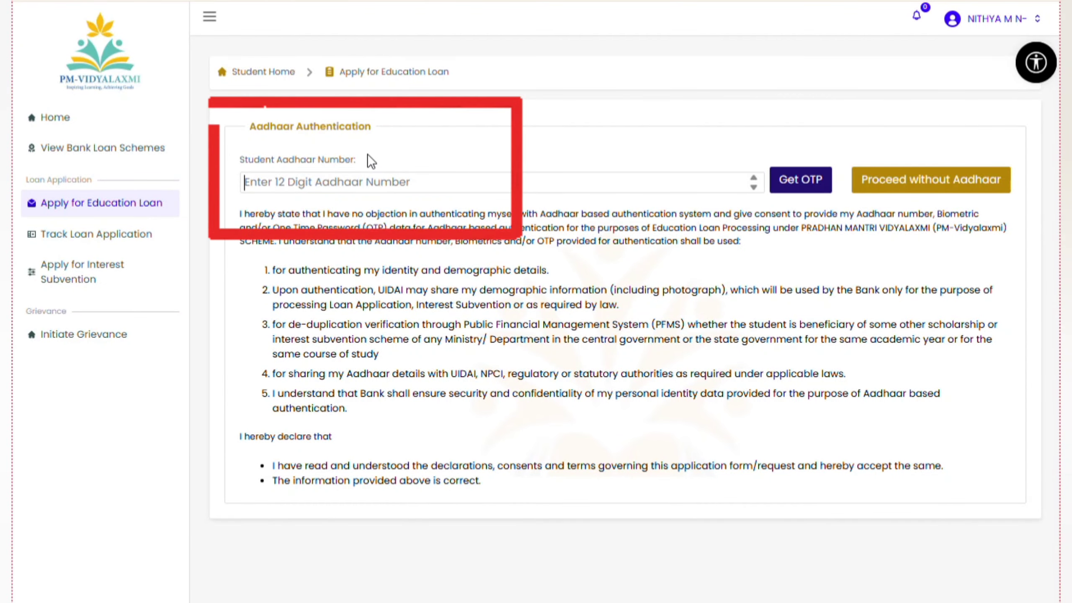
type("****")
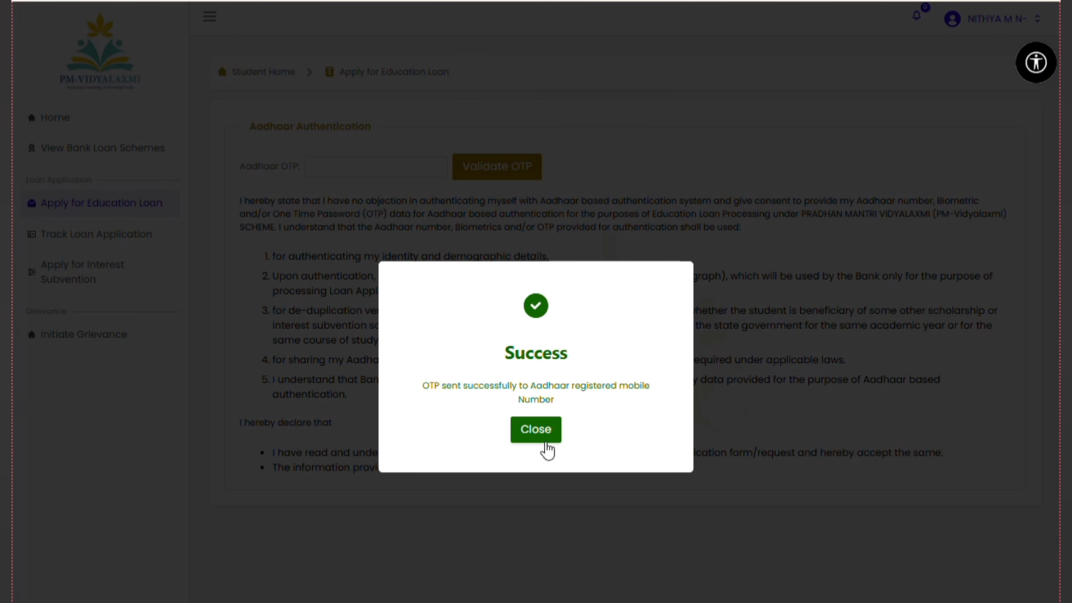
left_click(536, 430)
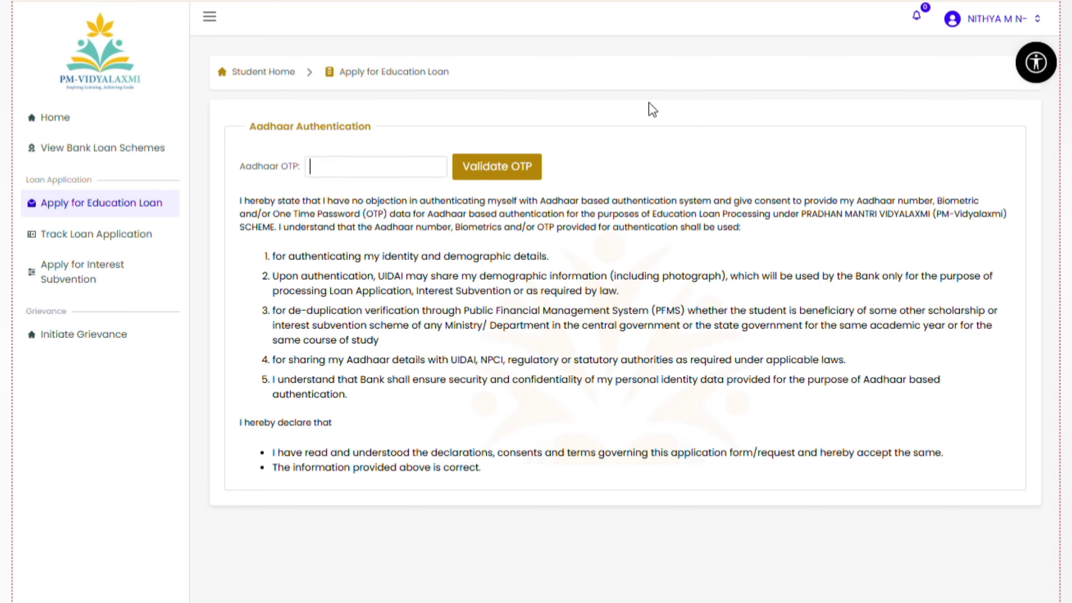
type("••")
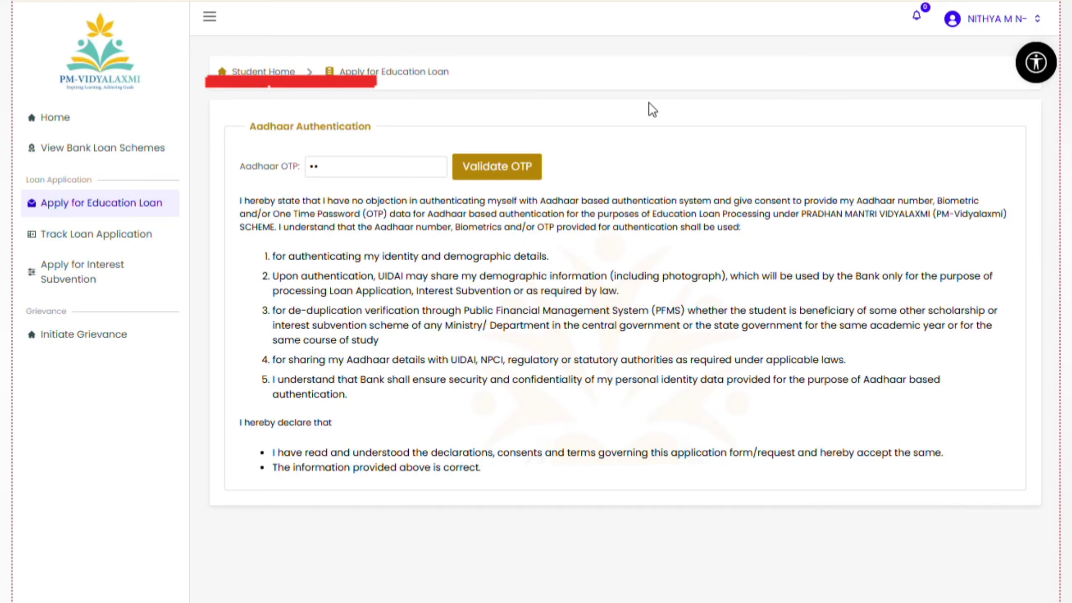
type("••••")
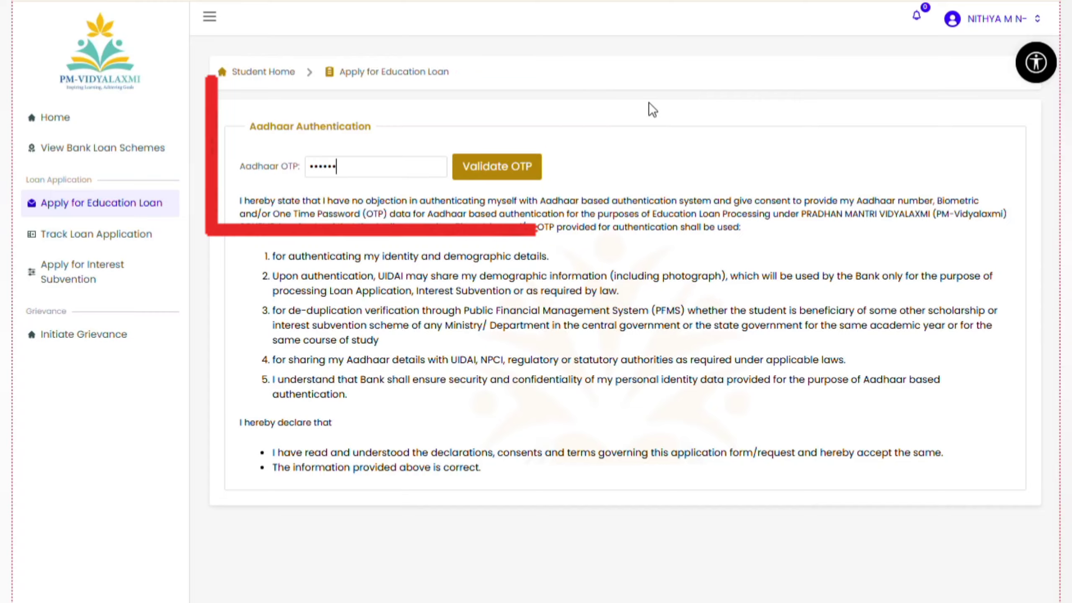
Validate the Aadhaar OTP to continue to the applicant details form
left_click(496, 166)
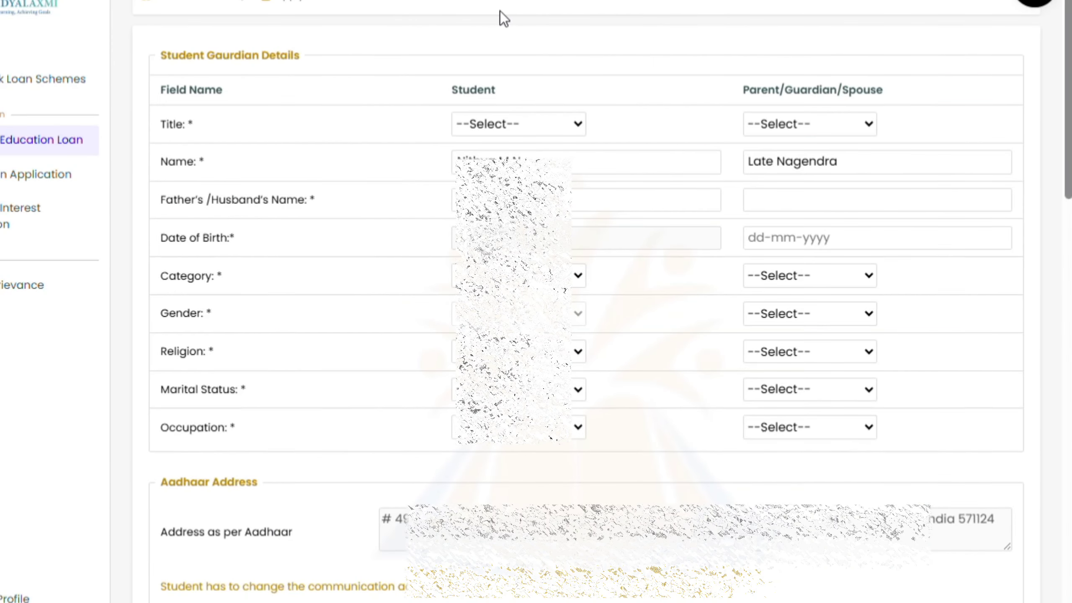
left_click_drag(166, 54, 332, 54)
left_click(431, 39)
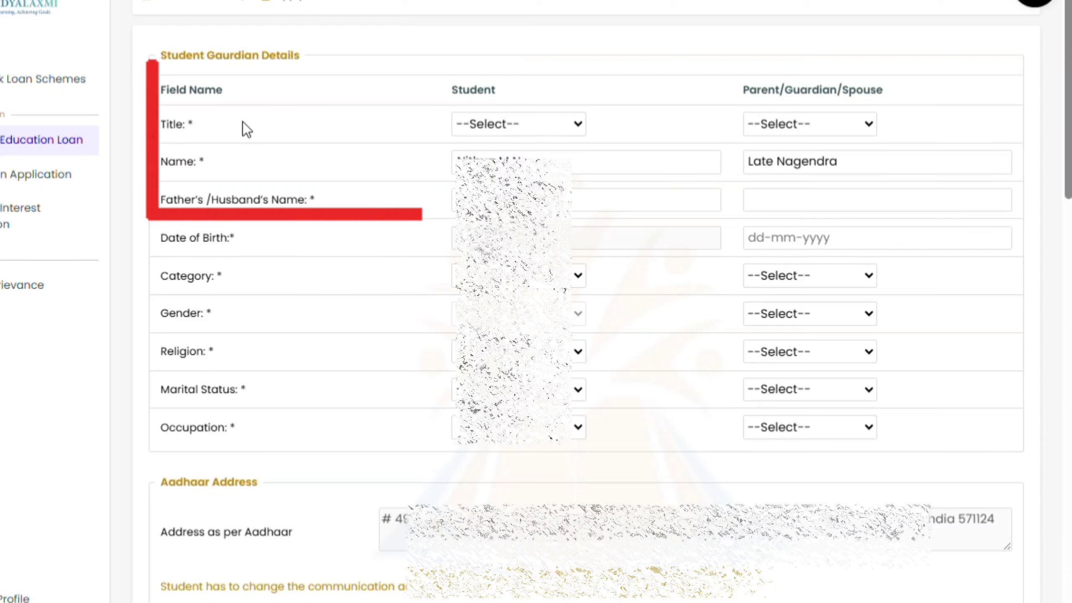
Set the student's title to Mrs. and the parent's title to Mr
left_click(541, 124)
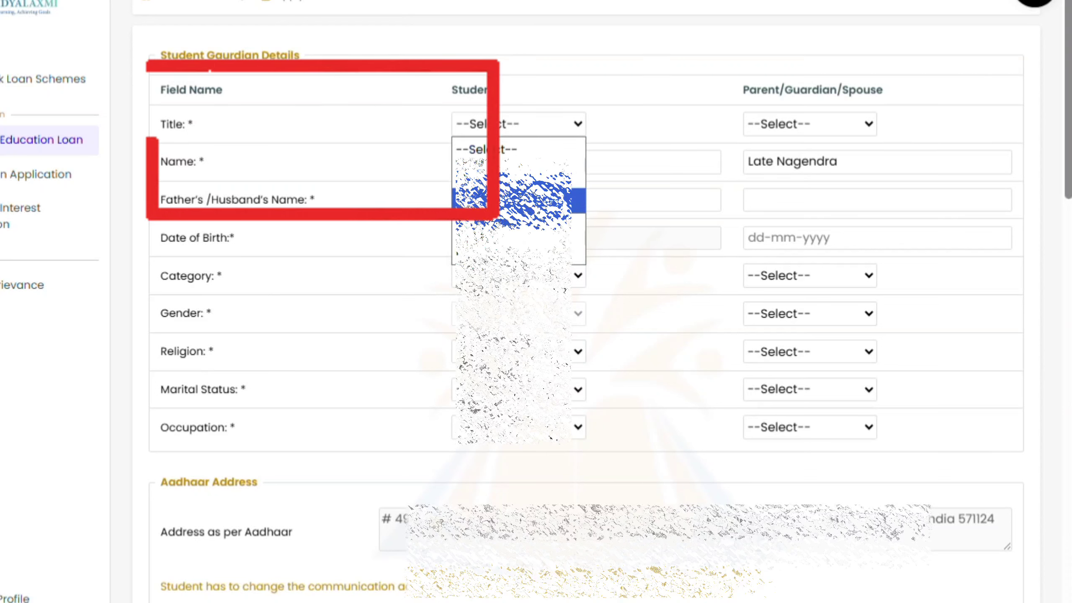
left_click(512, 200)
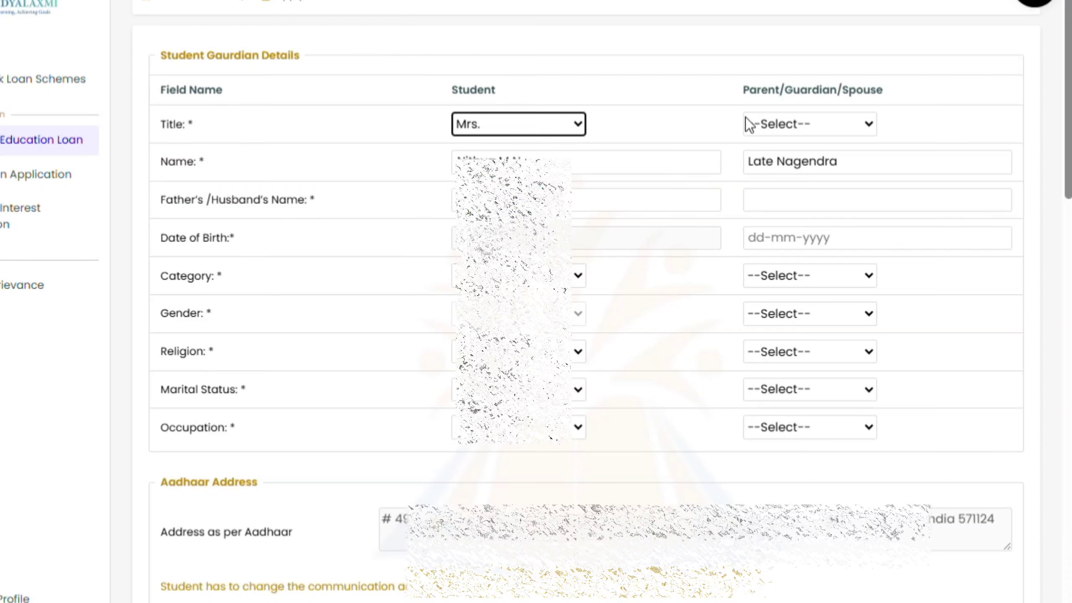
left_click(797, 126)
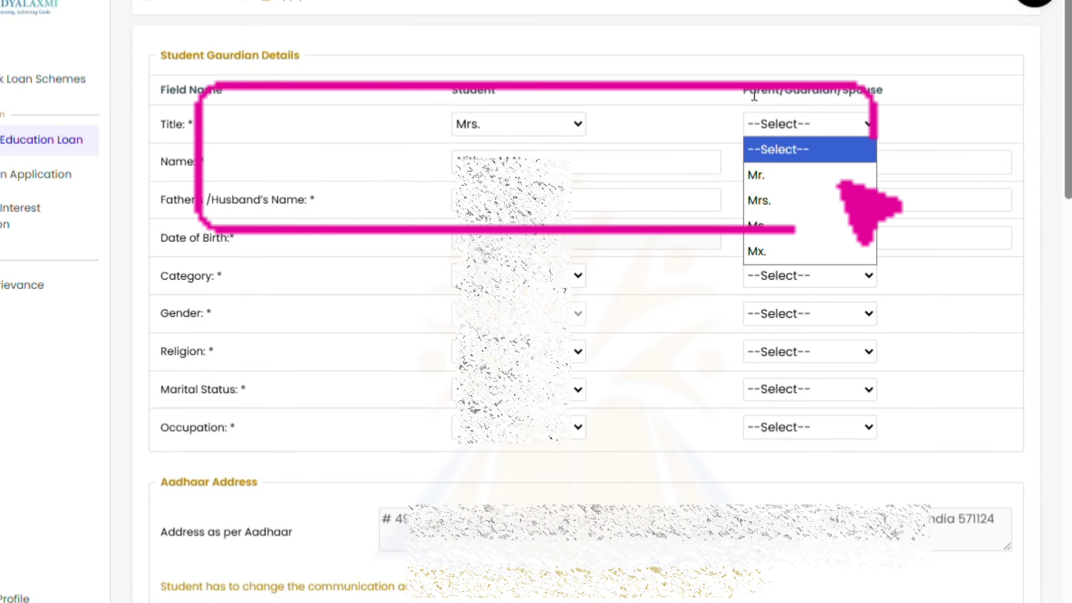
left_click_drag(744, 90, 881, 94)
left_click_drag(447, 98, 567, 94)
left_click(798, 127)
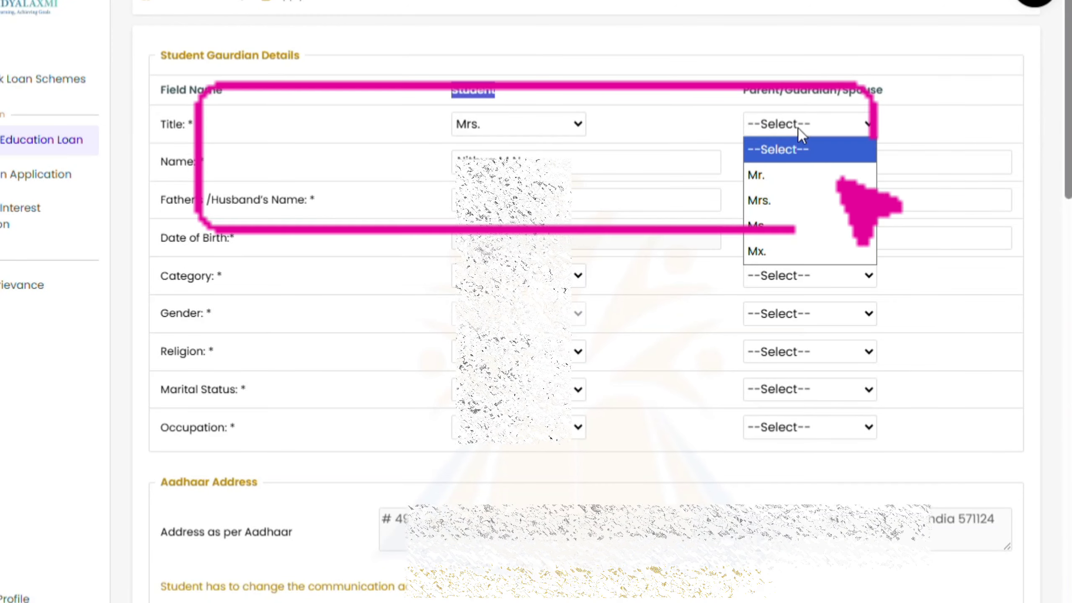
left_click(790, 196)
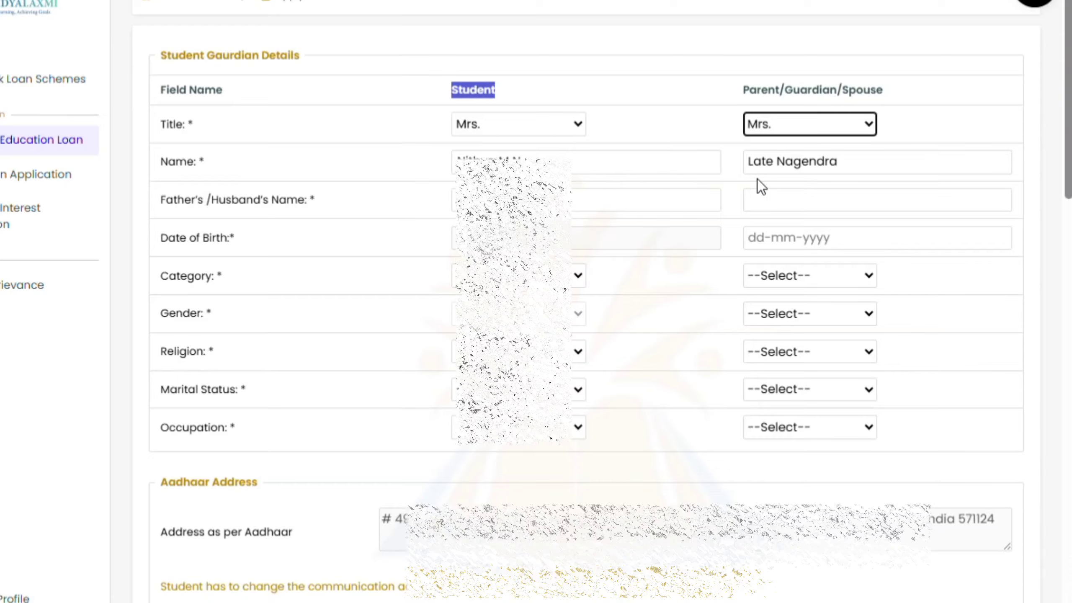
left_click(795, 130)
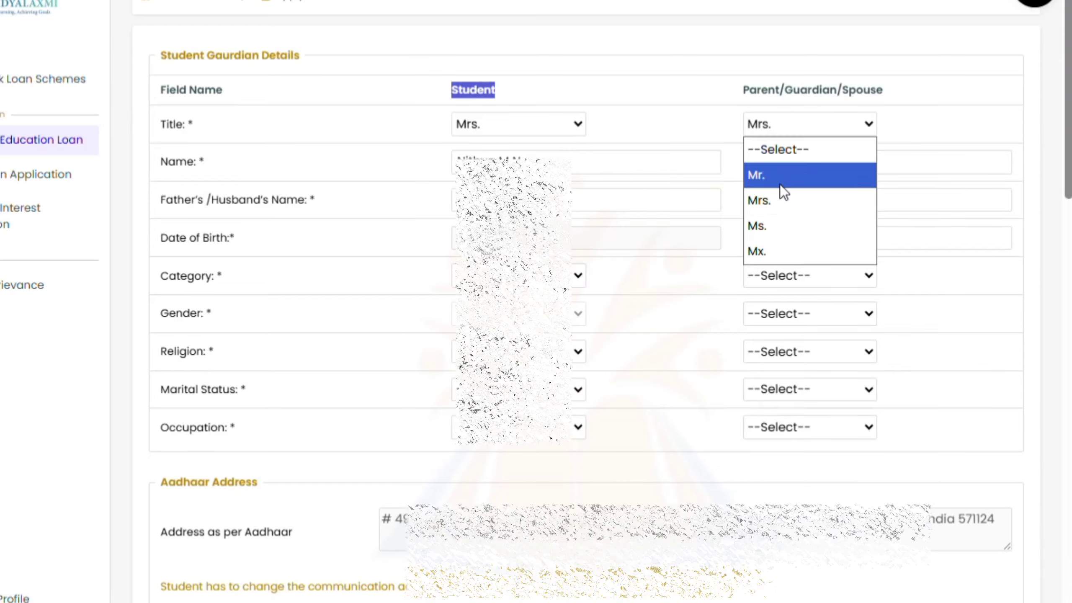
left_click(780, 174)
left_click_drag(749, 163, 883, 162)
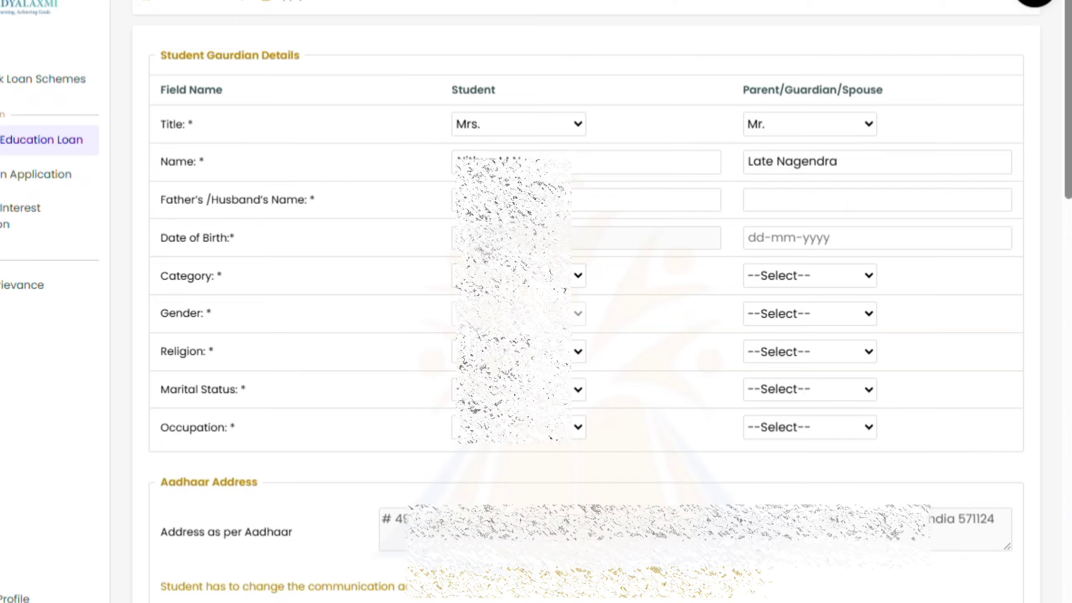
left_click(758, 237)
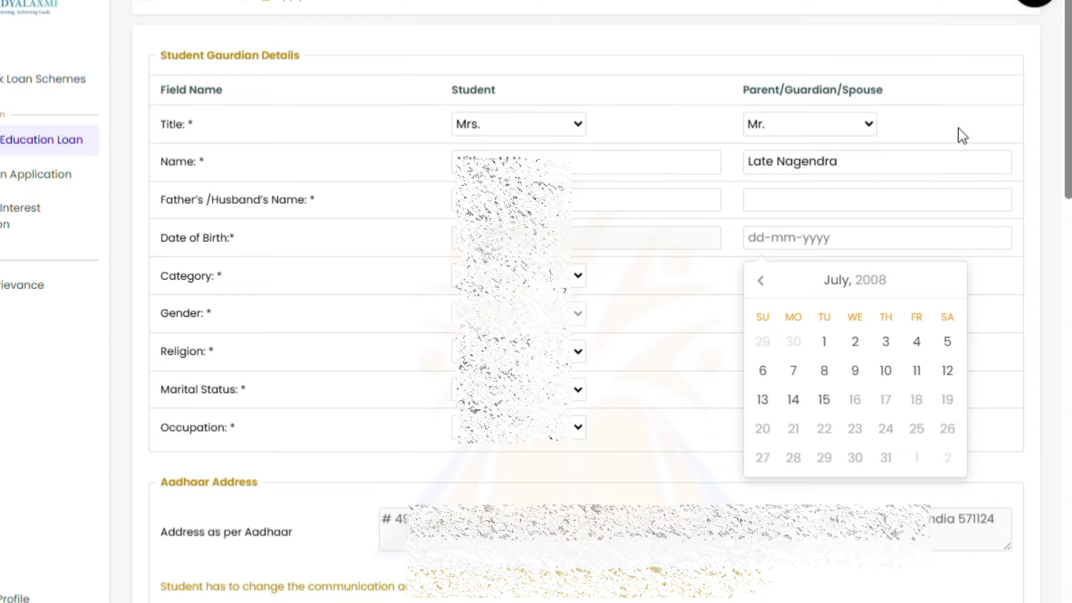
left_click(1047, 91)
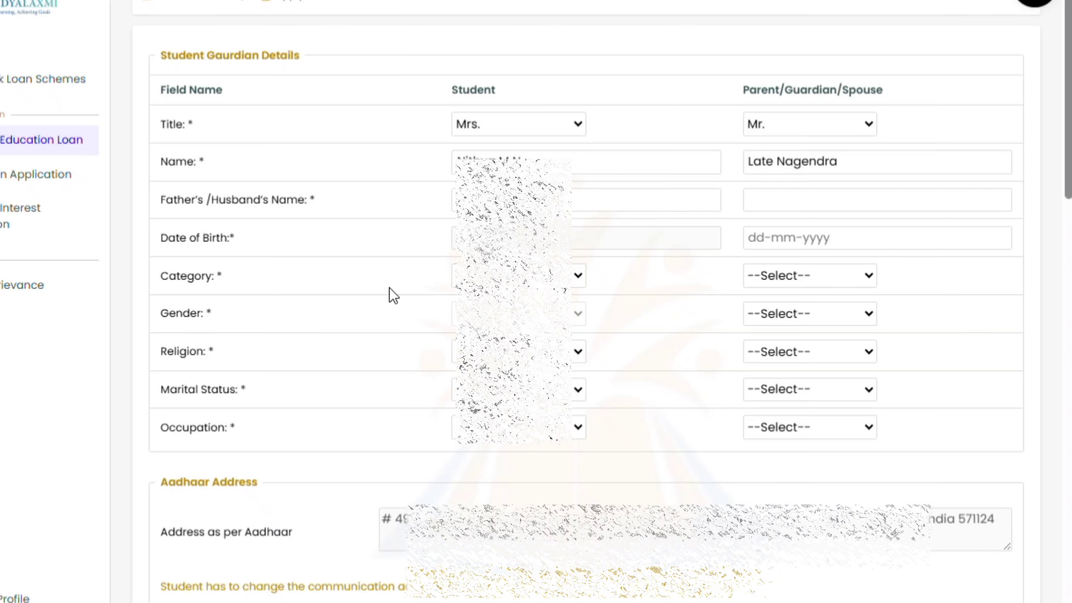
Choose the student's and parent's categories, with the parent as OBC, Male, and Hindu
left_click(515, 275)
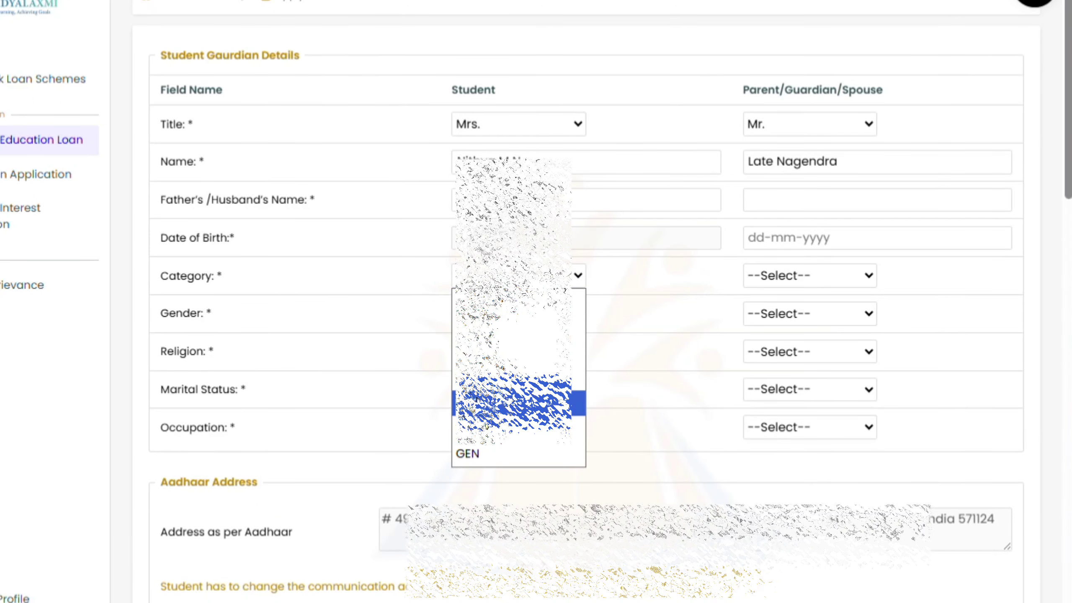
left_click(479, 401)
left_click(796, 278)
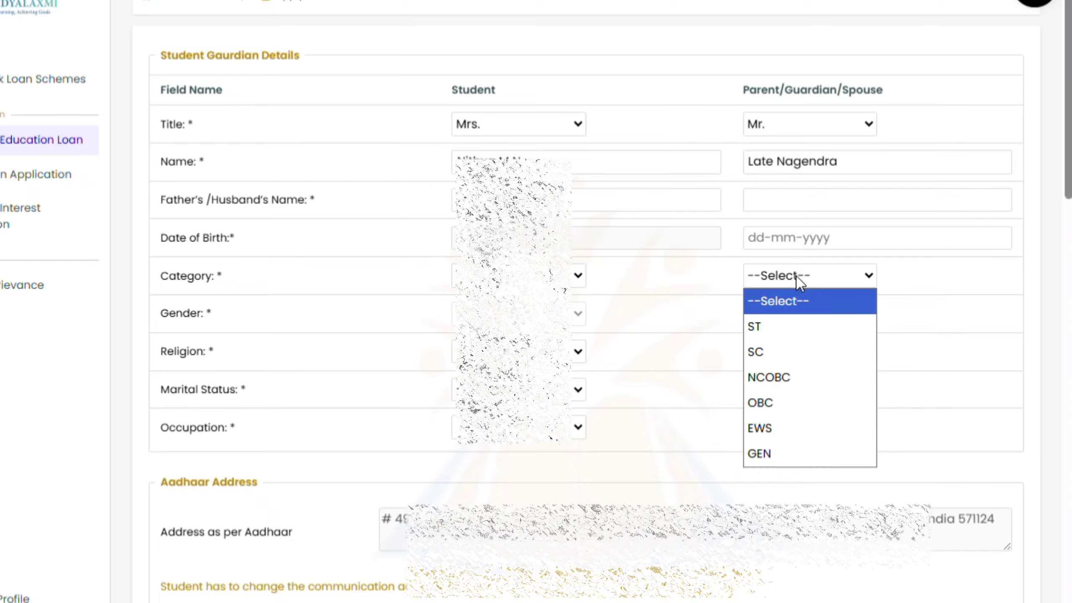
left_click(777, 403)
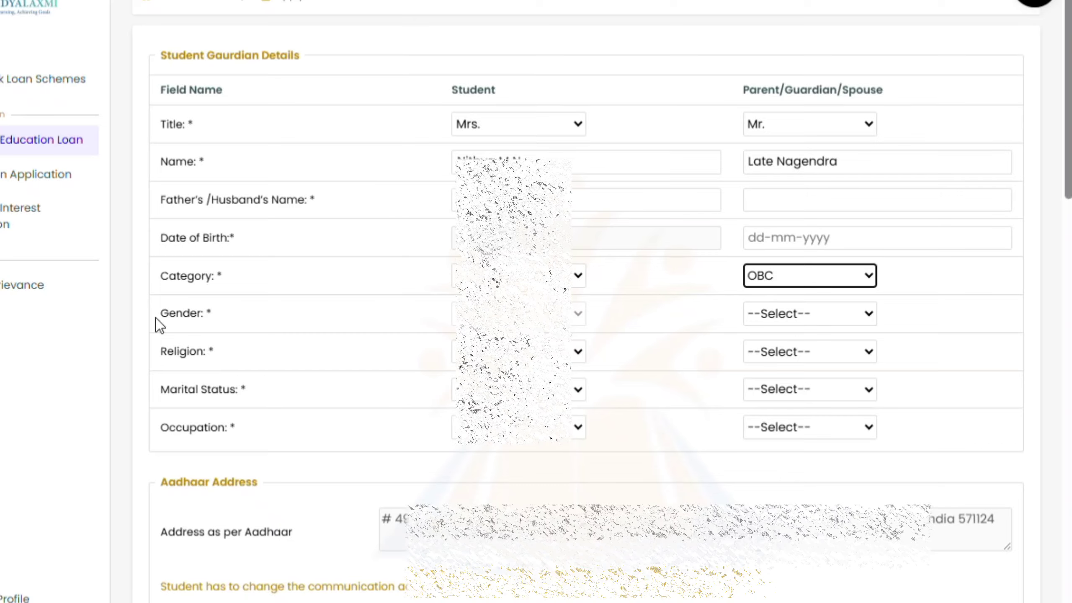
left_click_drag(156, 318, 255, 319)
left_click(808, 314)
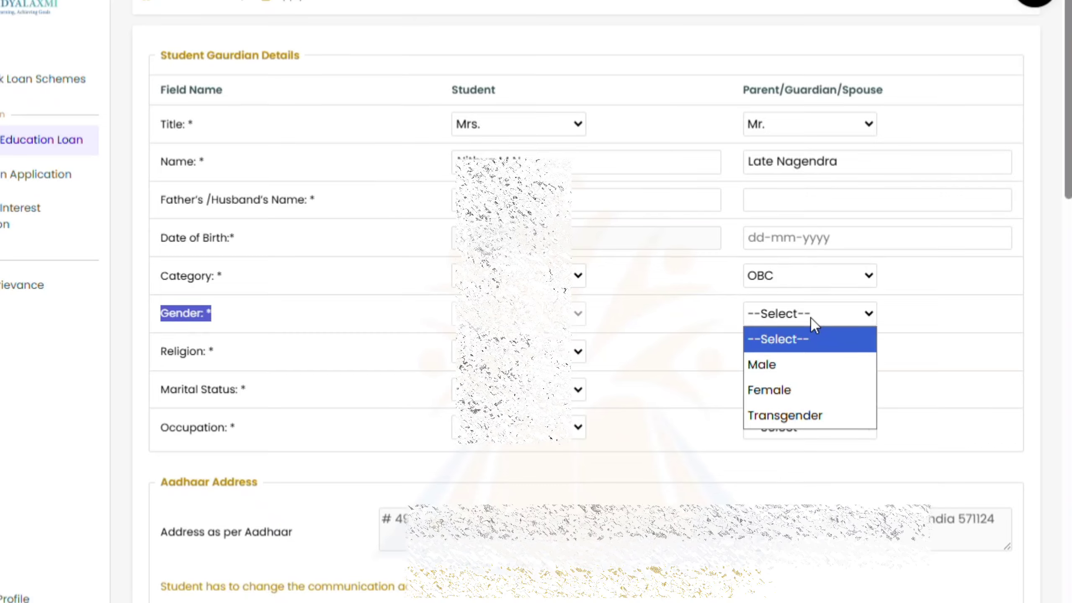
left_click(800, 363)
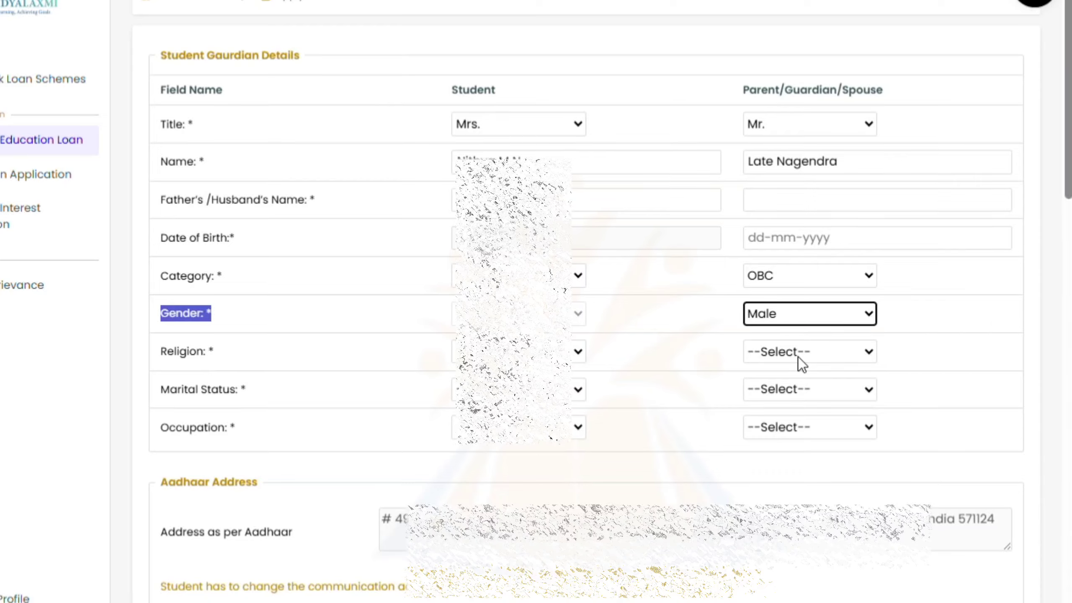
left_click(505, 353)
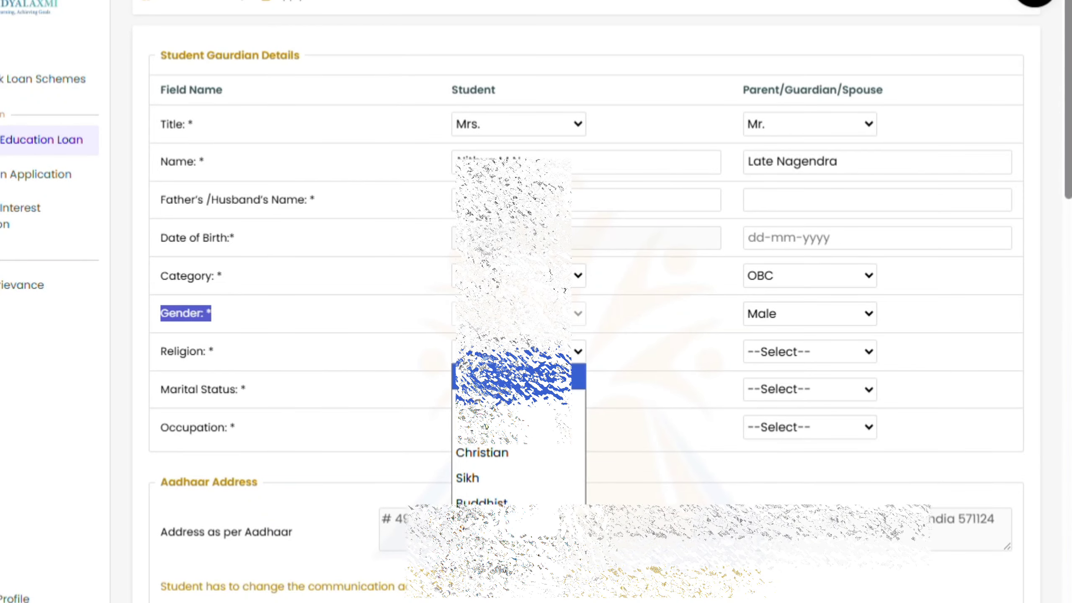
left_click(506, 376)
left_click(813, 362)
left_click(796, 407)
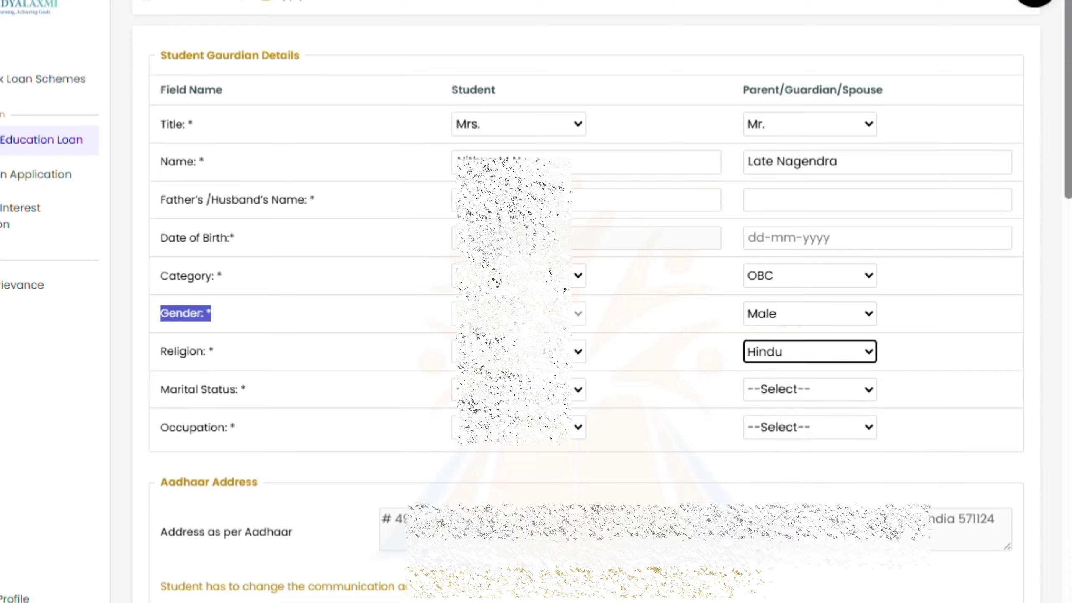
Choose the student's marital status and set the parent's marital status to Others
left_click(506, 389)
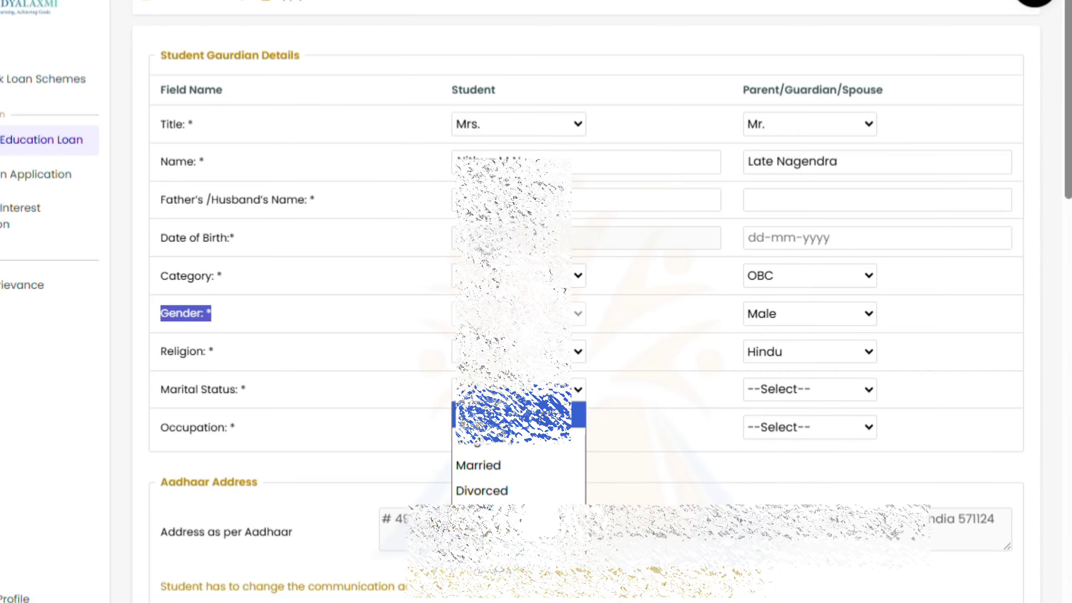
left_click(501, 443)
left_click(804, 389)
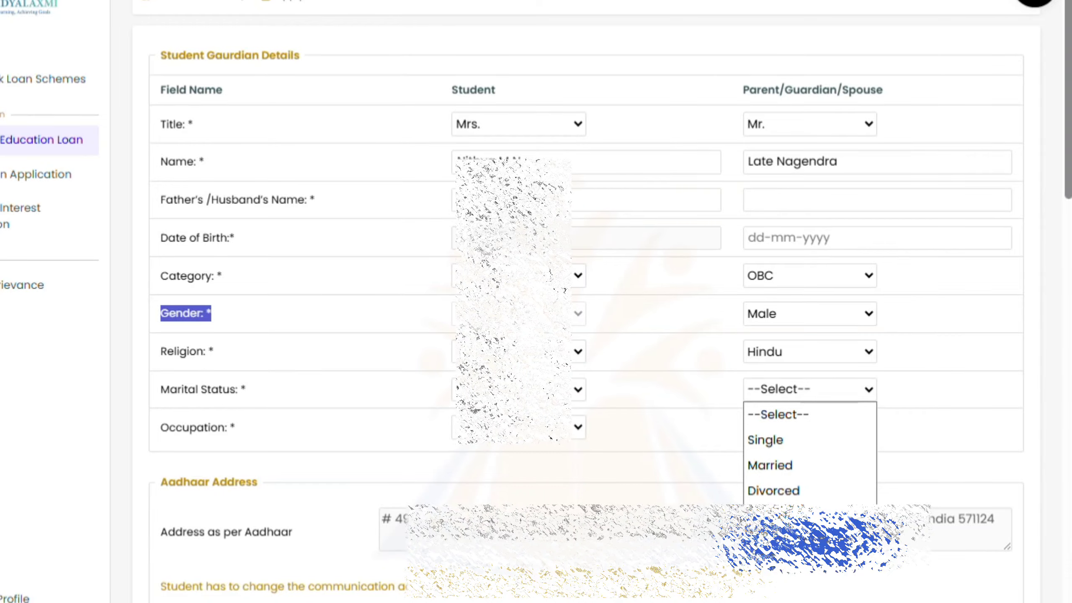
left_click(784, 465)
left_click(789, 403)
left_click(785, 515)
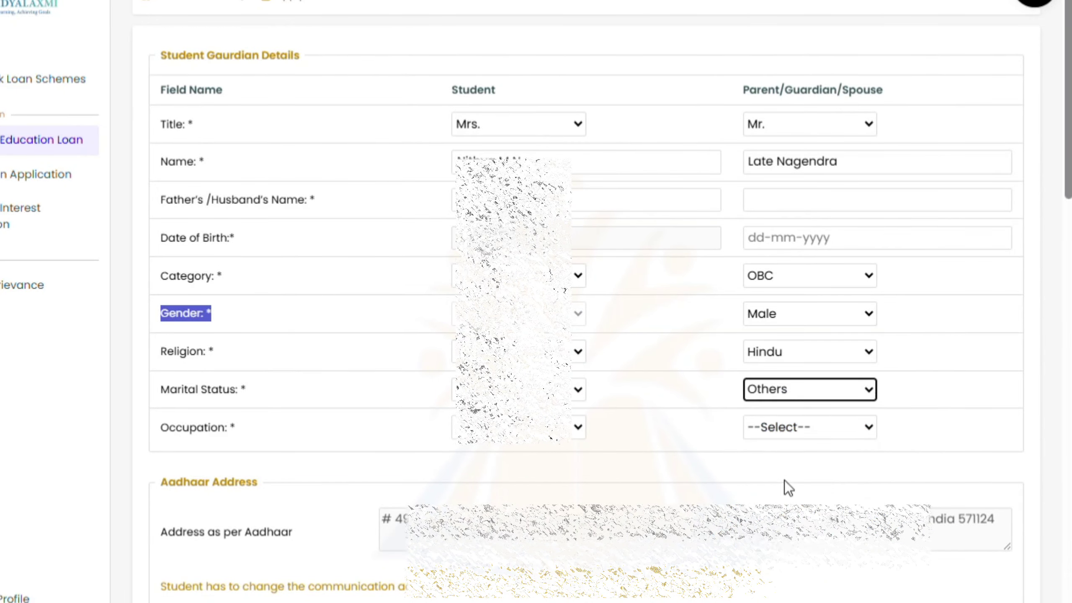
Pick the student's occupation and change the parent's marital status to Married
left_click(549, 420)
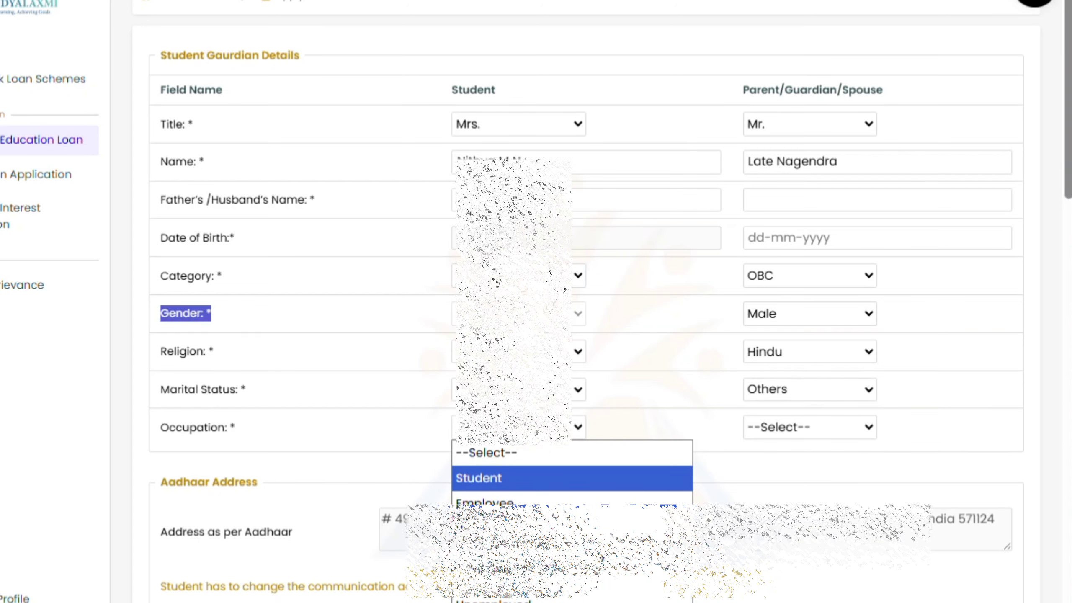
left_click(798, 424)
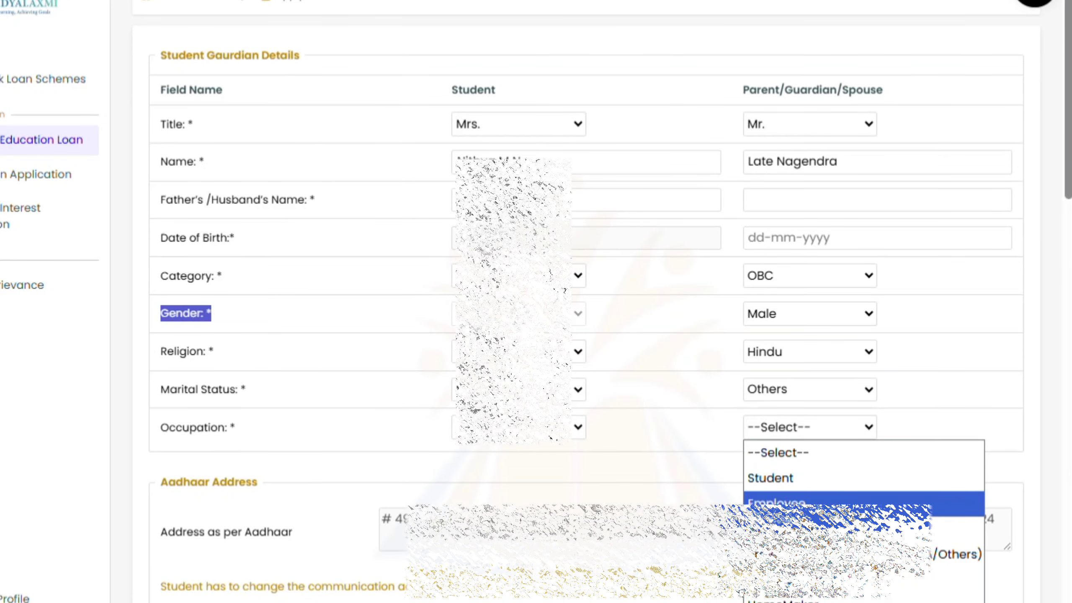
left_click(806, 397)
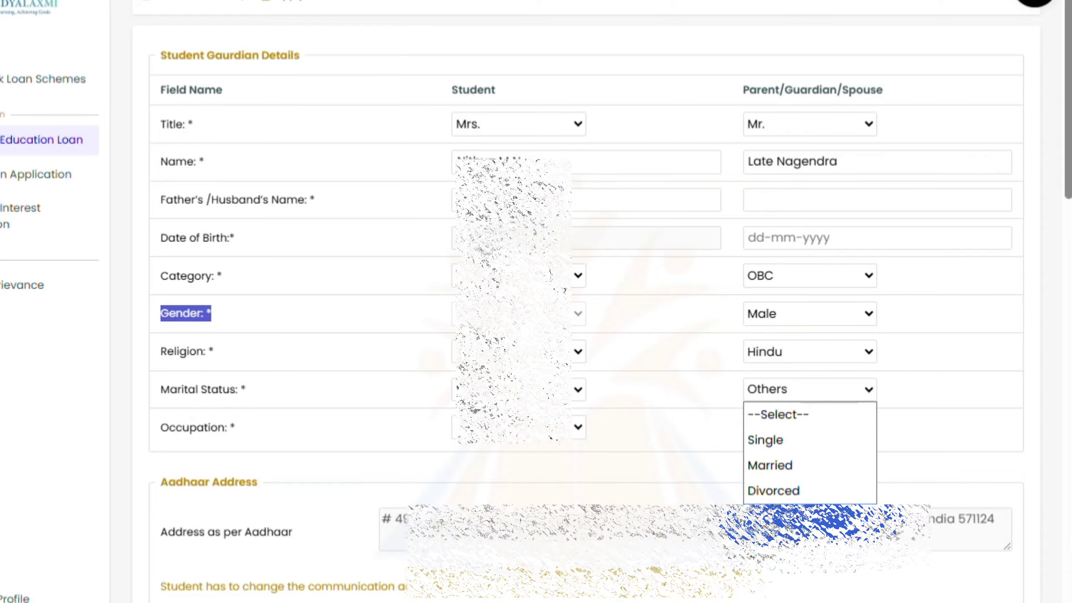
left_click(794, 466)
left_click(784, 429)
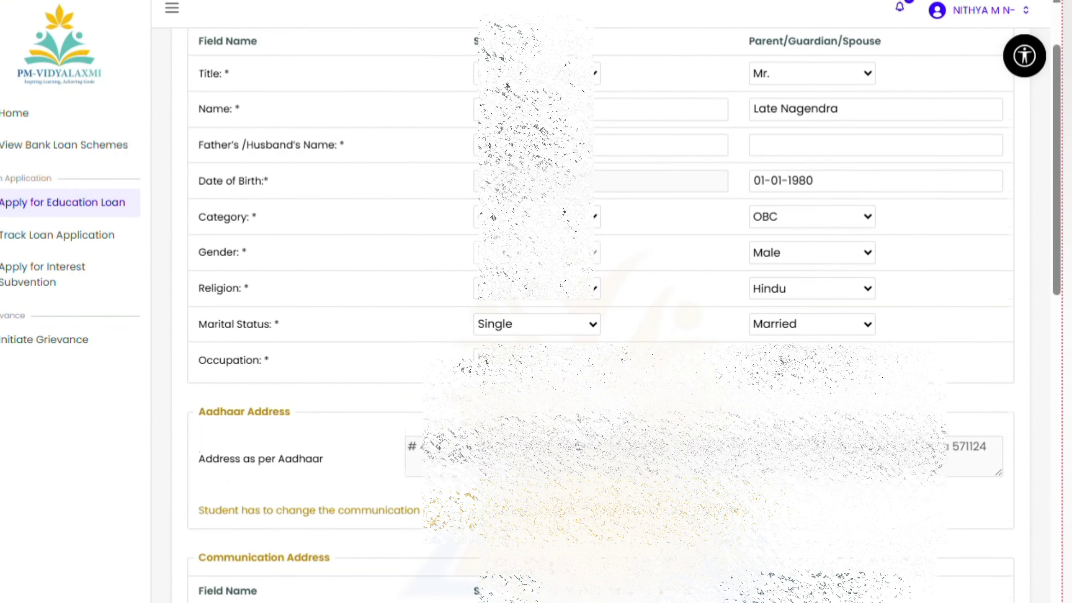
Scroll past the Communication Address section, reviewing its Student and Parent columns, to Education Details
scroll(591, 296, "down", 6)
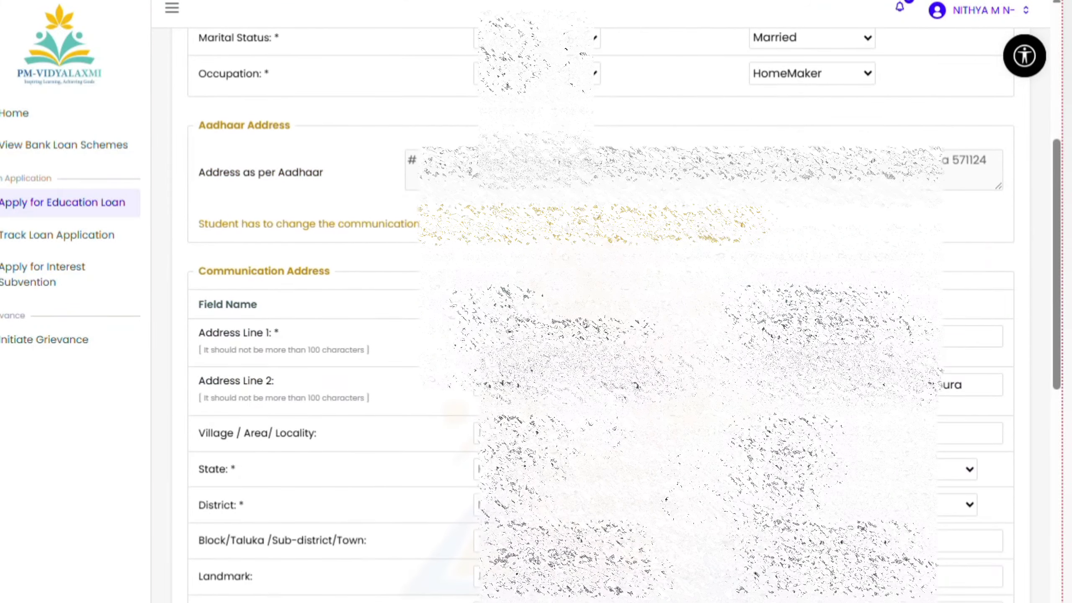
scroll(591, 295, "down", 1)
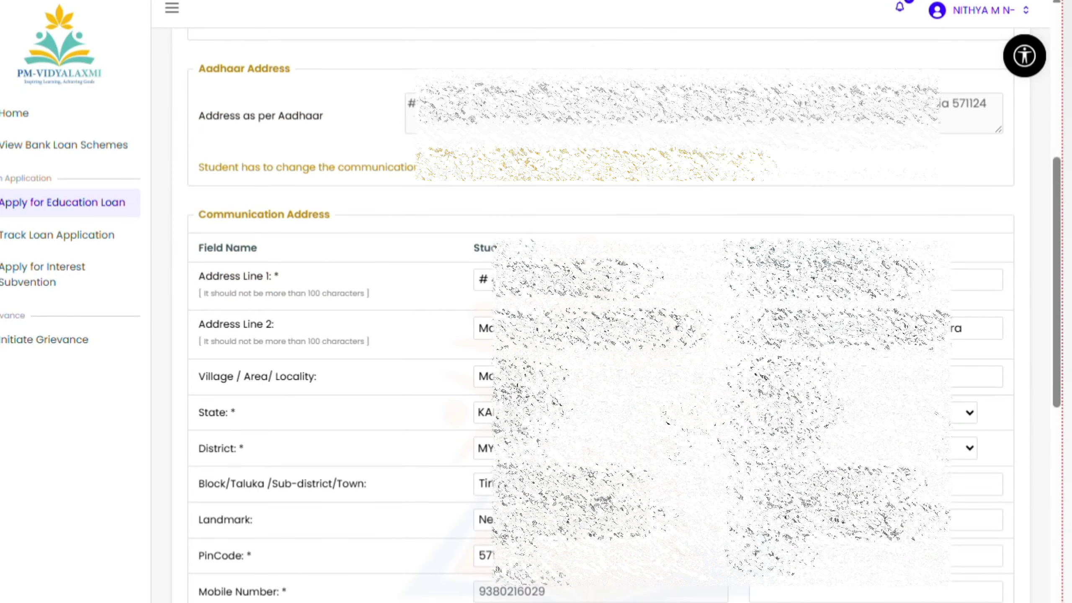
scroll(414, 368, "down", 2)
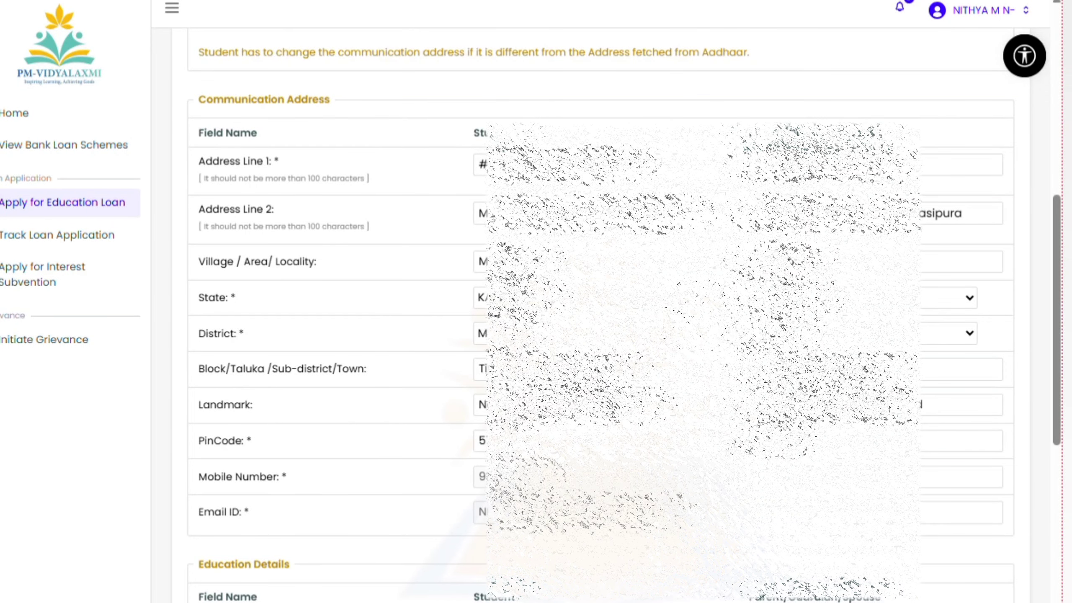
left_click_drag(464, 138, 519, 138)
left_click_drag(735, 138, 947, 132)
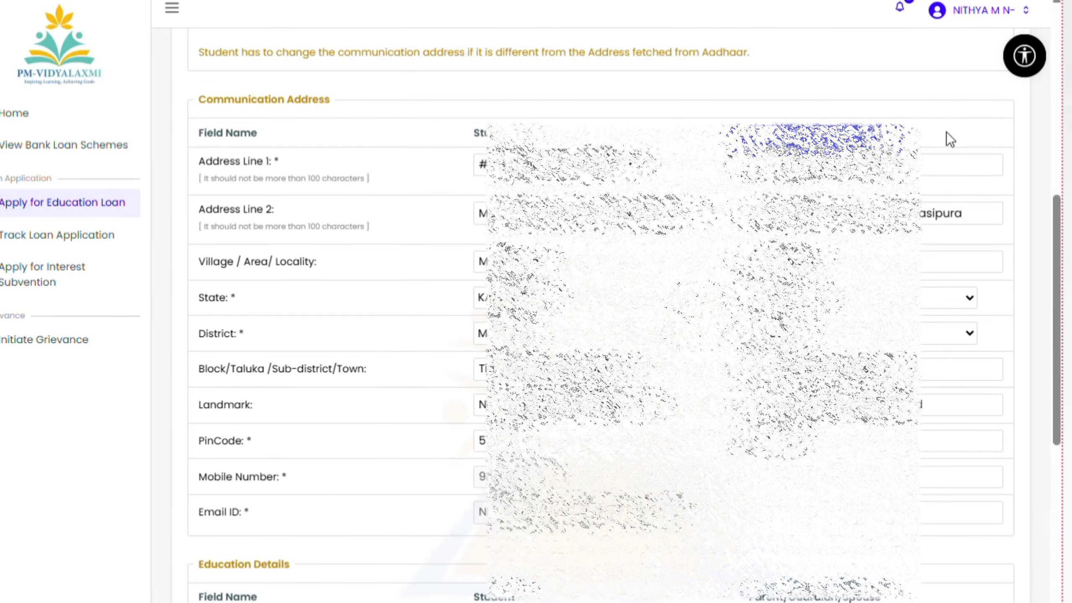
left_click_drag(198, 120, 381, 105)
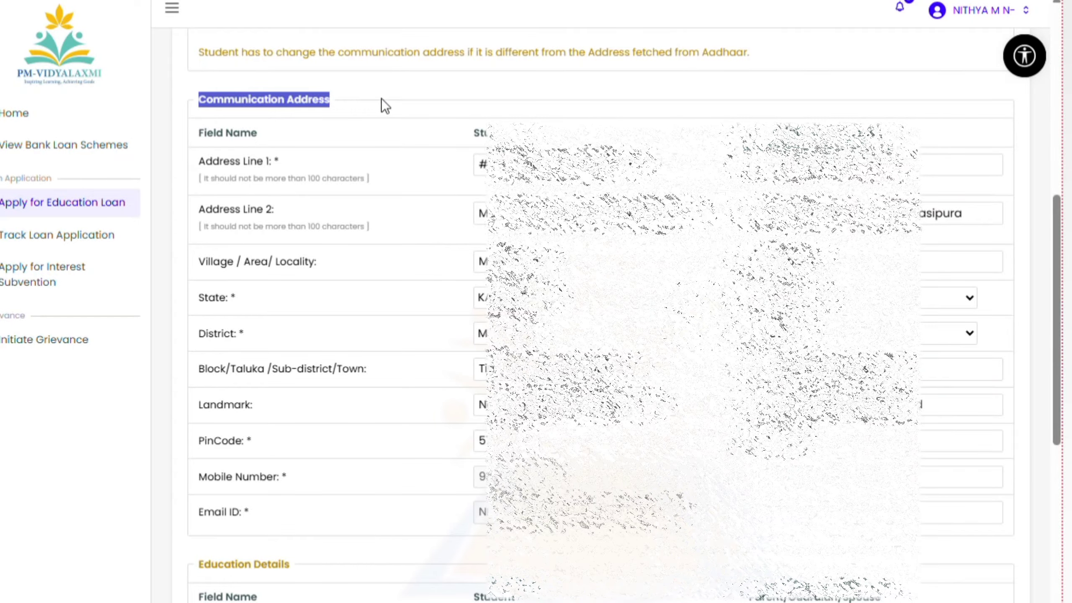
left_click(382, 99)
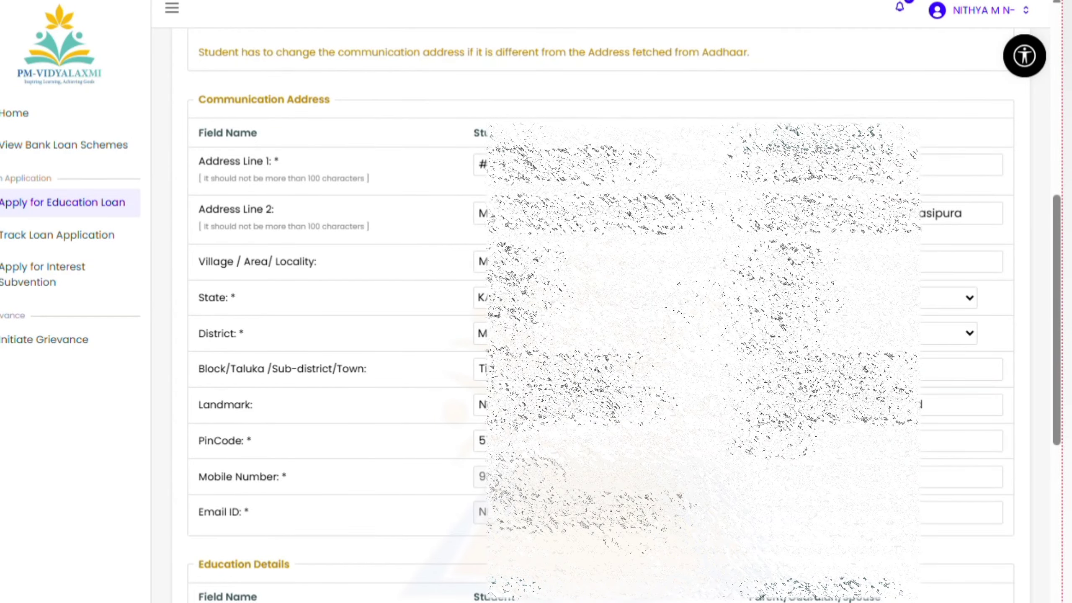
scroll(636, 523, "down", 10)
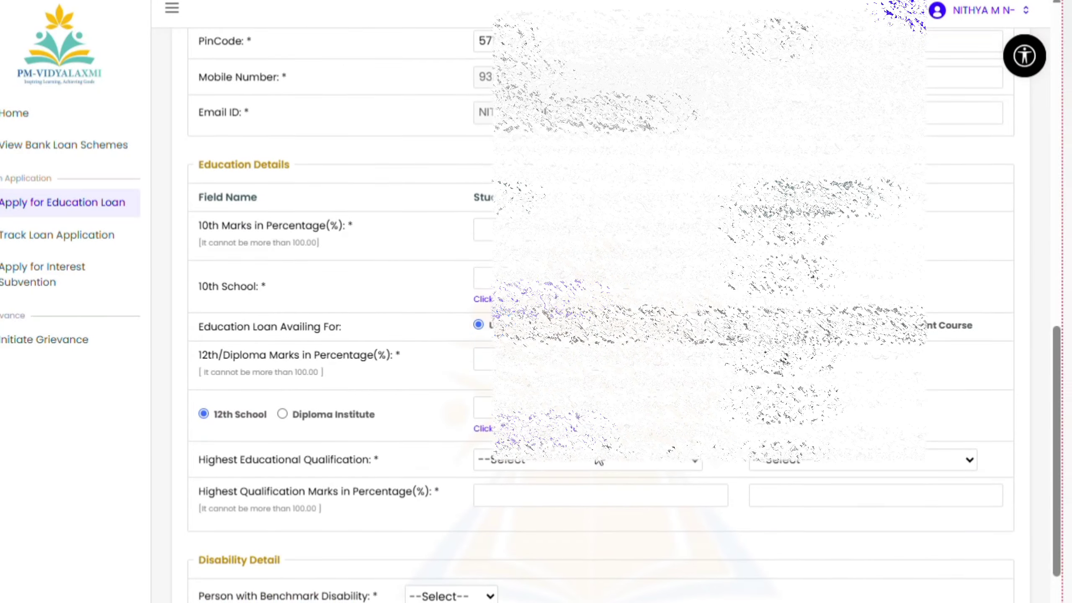
scroll(592, 207, "down", 1)
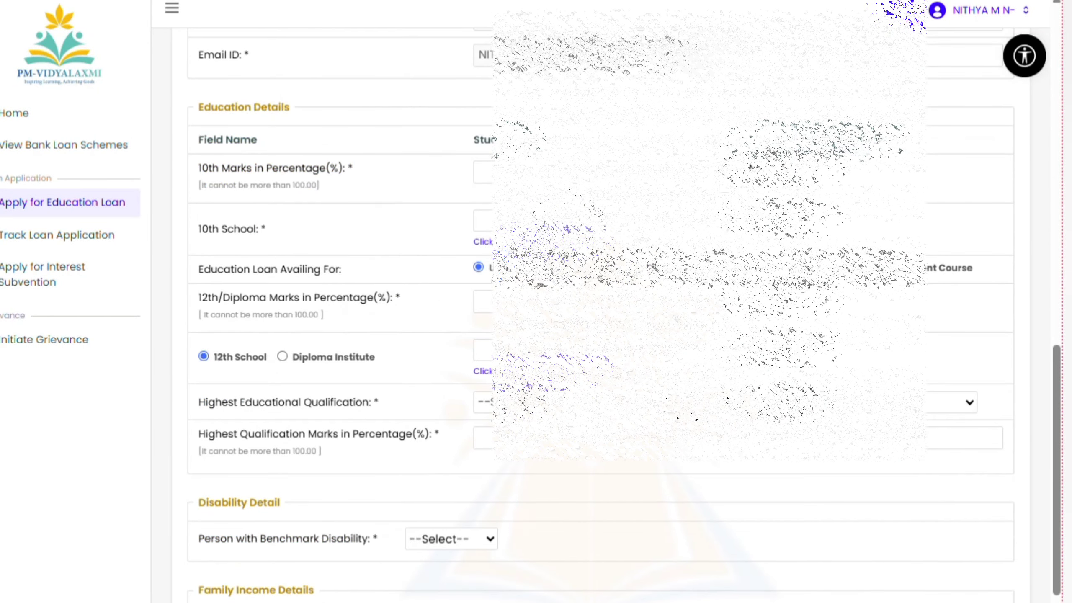
scroll(378, 59, "down", 1)
Enter 89 as the student's 10th marks and bring up the 10th school search
triple_click(210, 49)
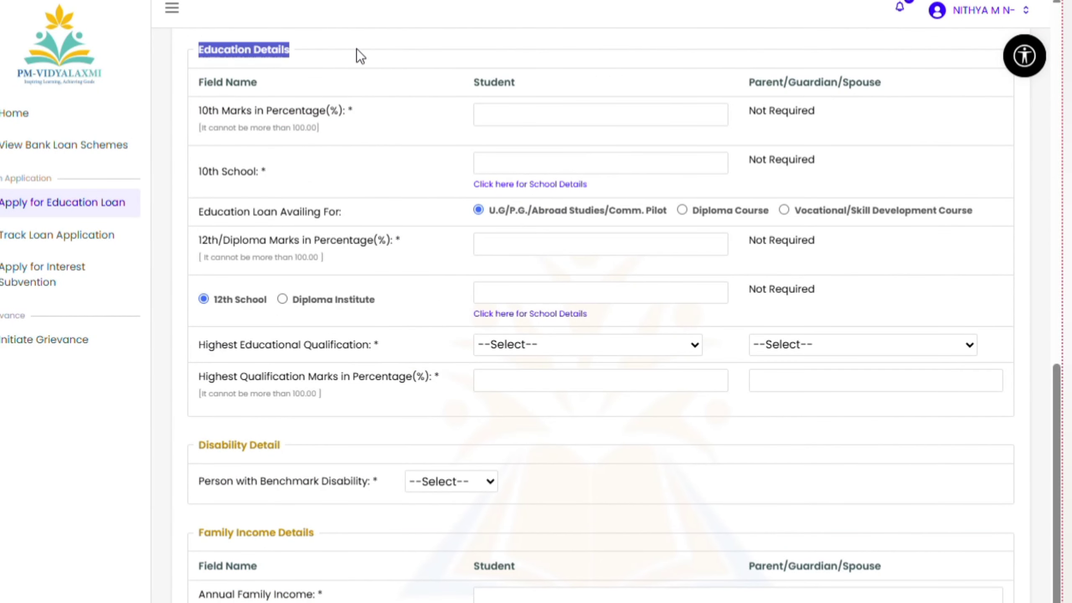
left_click_drag(481, 82, 582, 97)
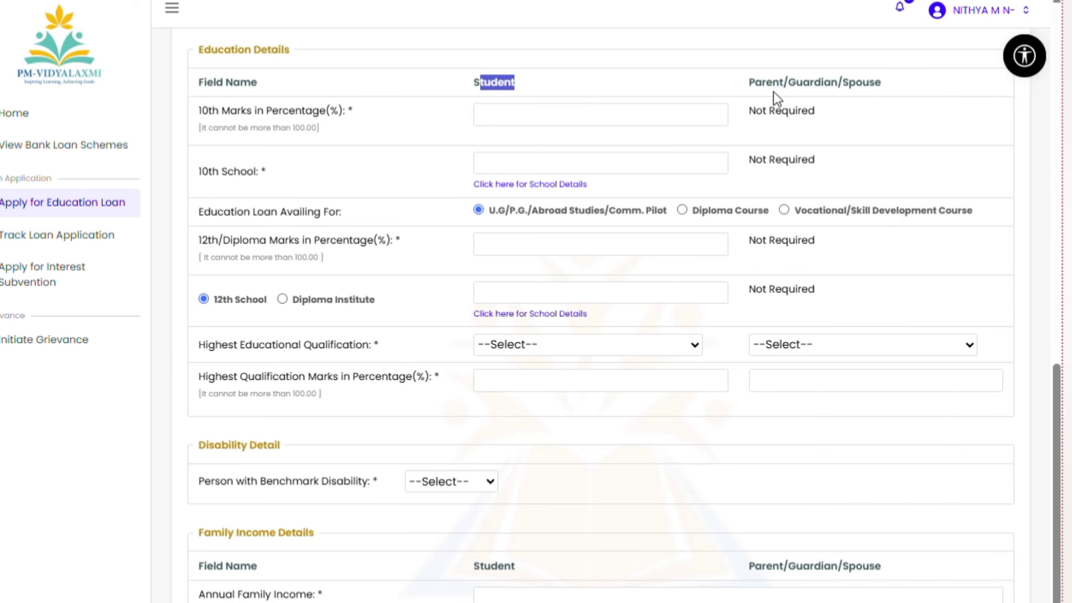
left_click_drag(756, 88, 944, 84)
left_click(944, 84)
left_click(572, 114)
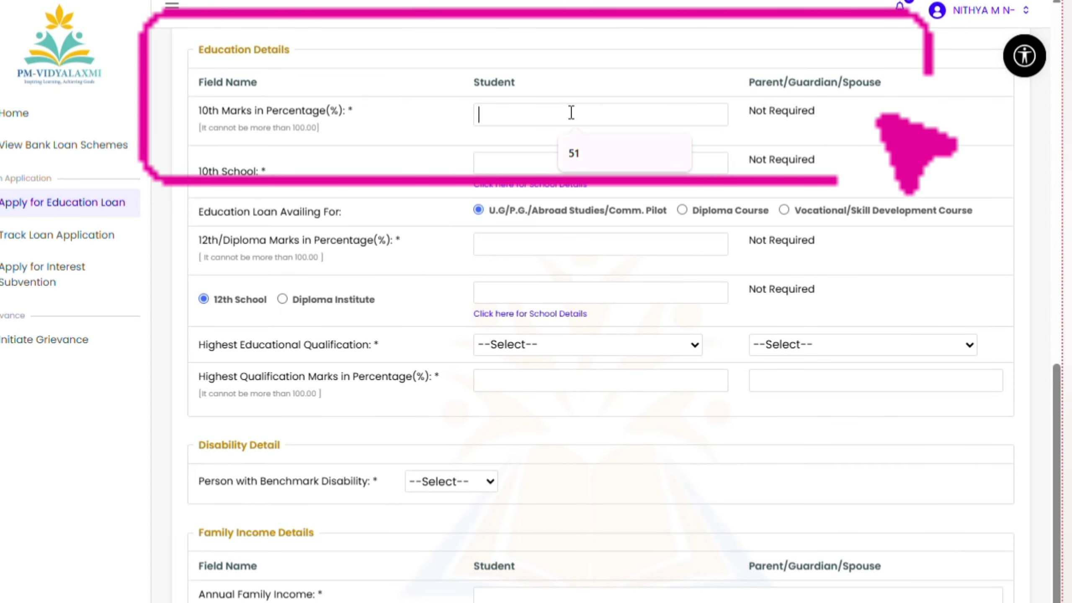
type("89")
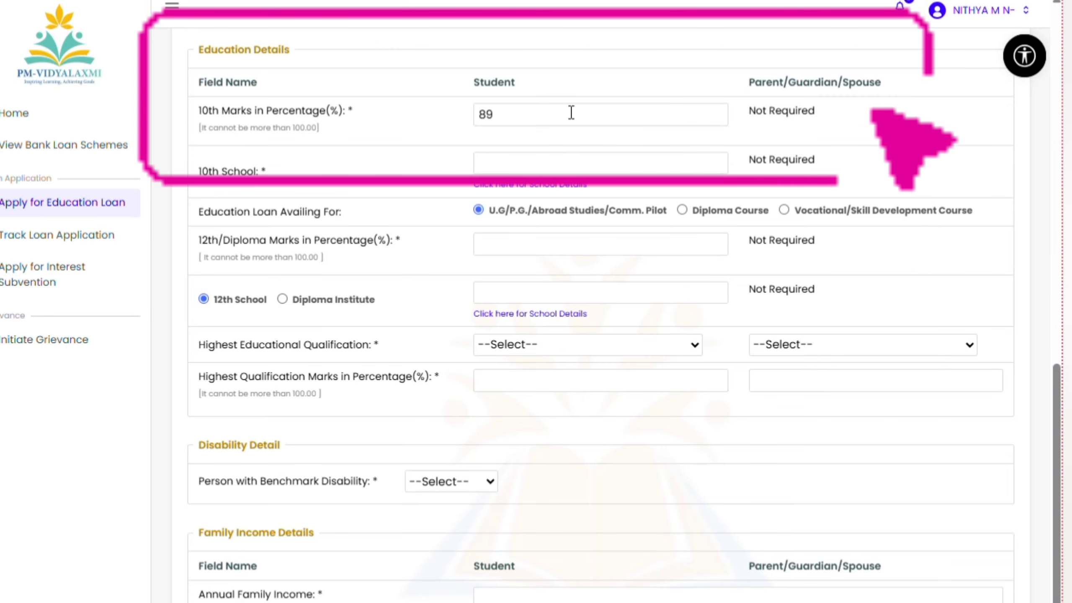
key("Tab")
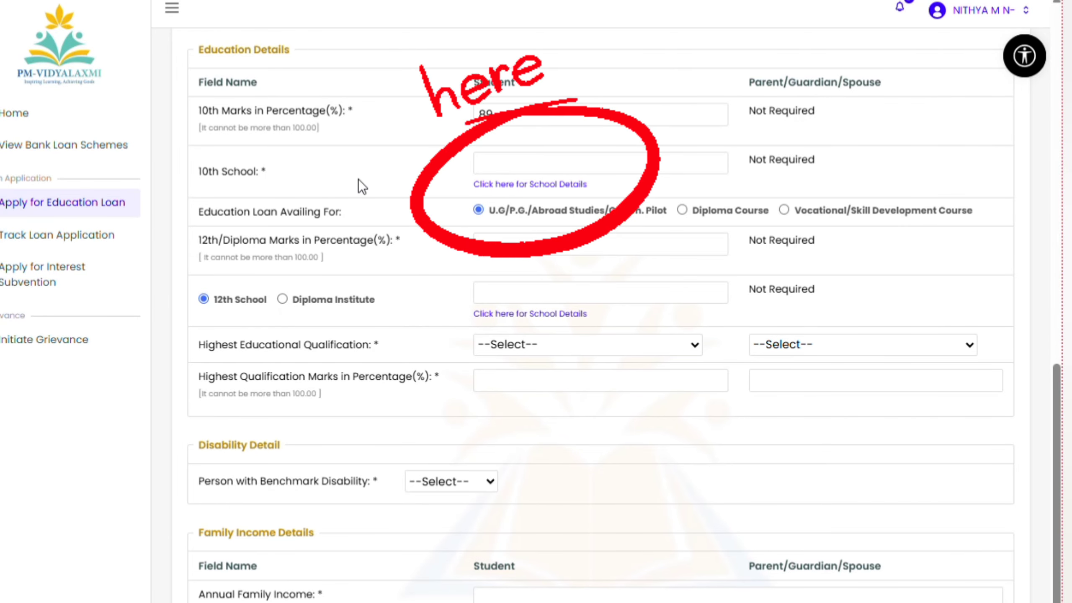
left_click(503, 164)
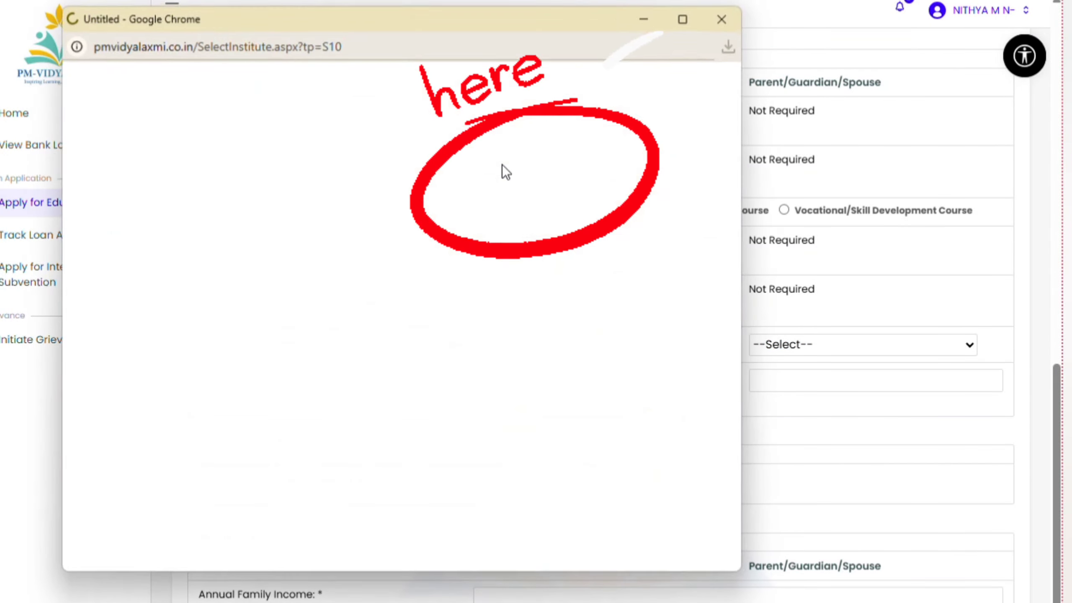
Close the school search window and reopen it for the 10th School
left_click(725, 17)
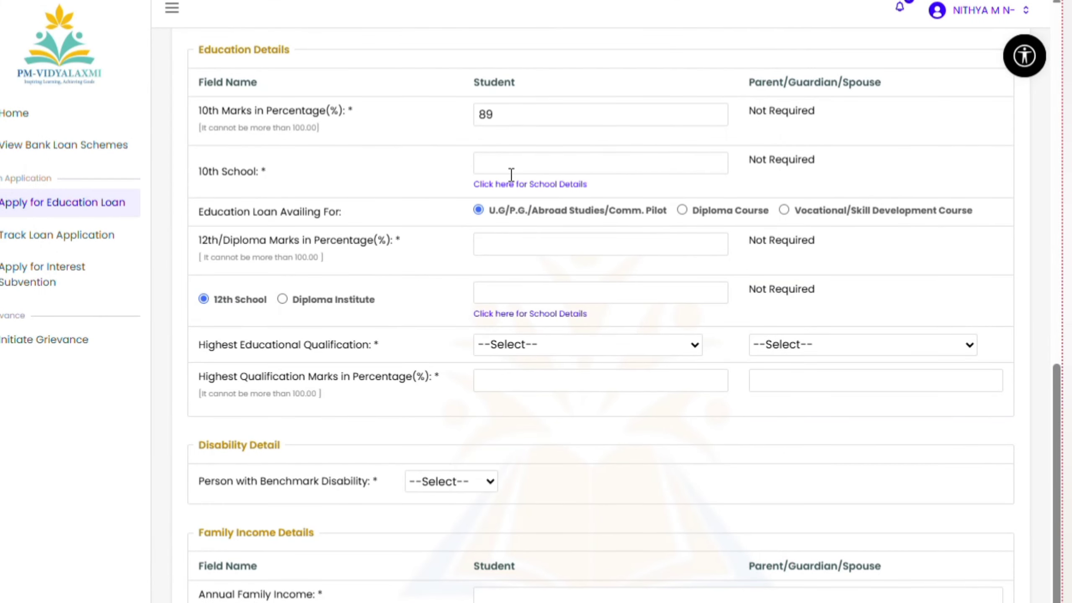
left_click_drag(200, 172, 316, 173)
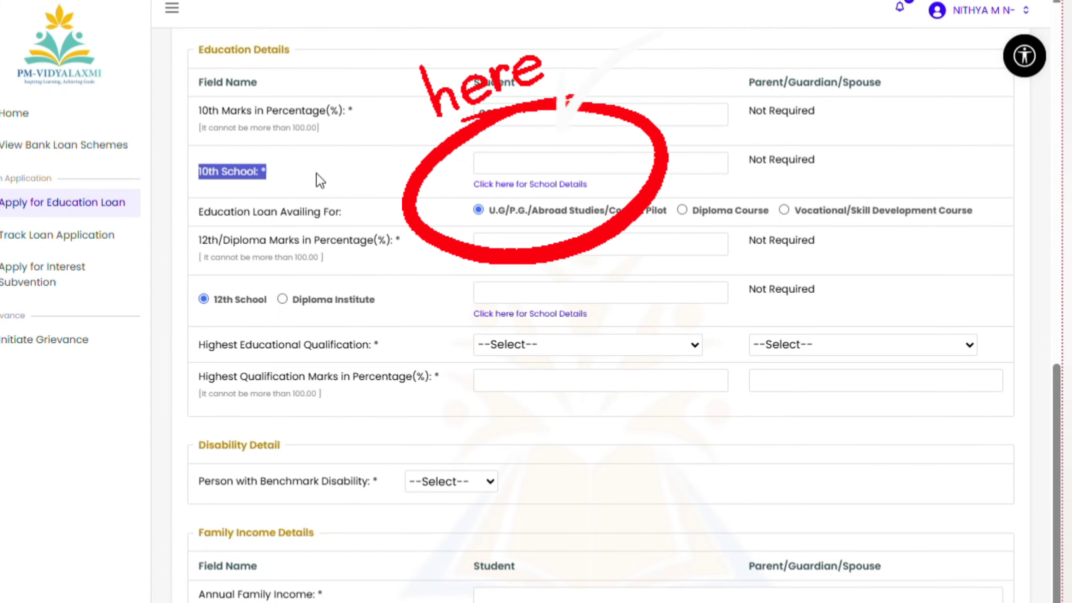
left_click(516, 171)
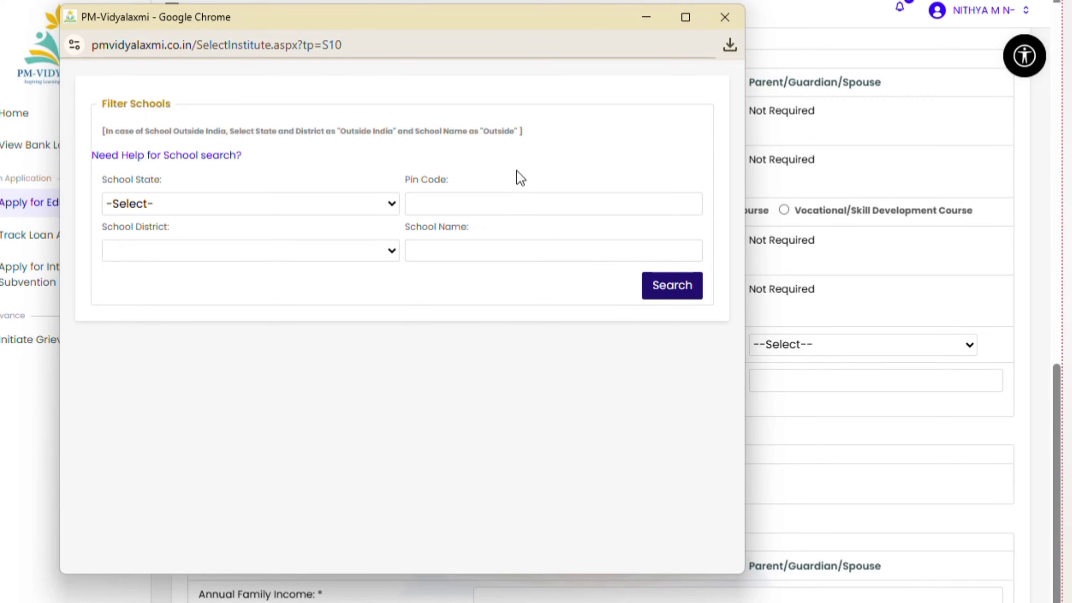
left_click_drag(139, 109, 231, 117)
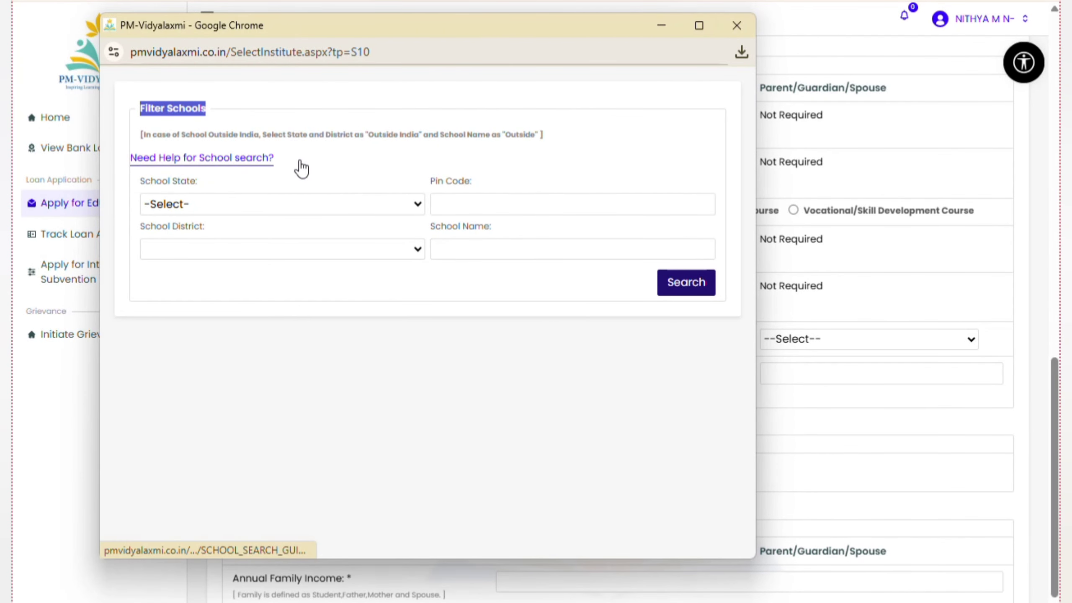
left_click_drag(140, 180, 251, 184)
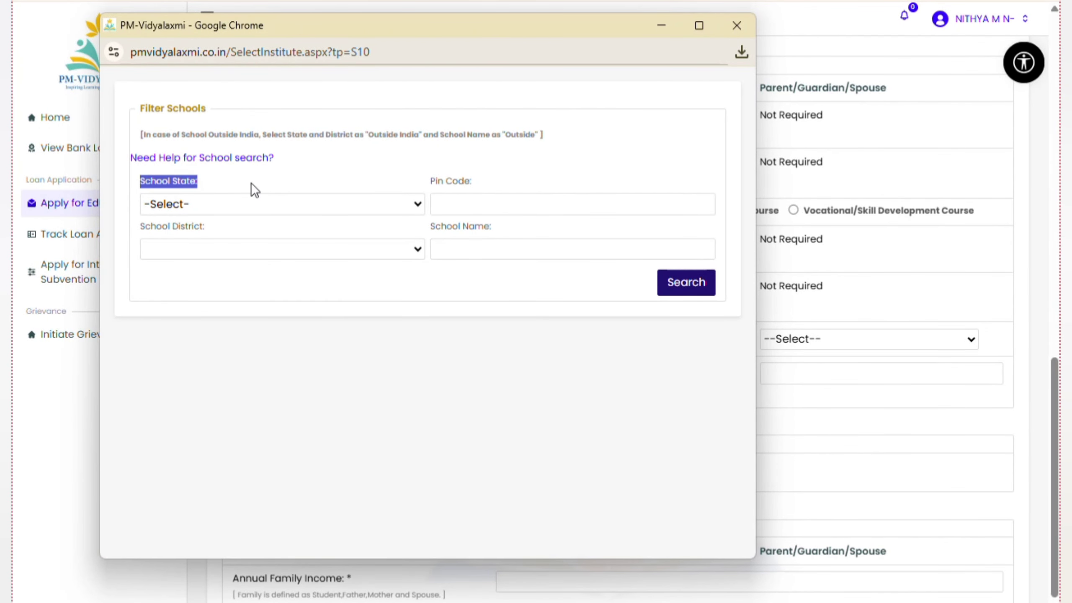
Filter schools by state KARNATAKA and district BENGALURU SOUTH
left_click(225, 197)
left_click(219, 571)
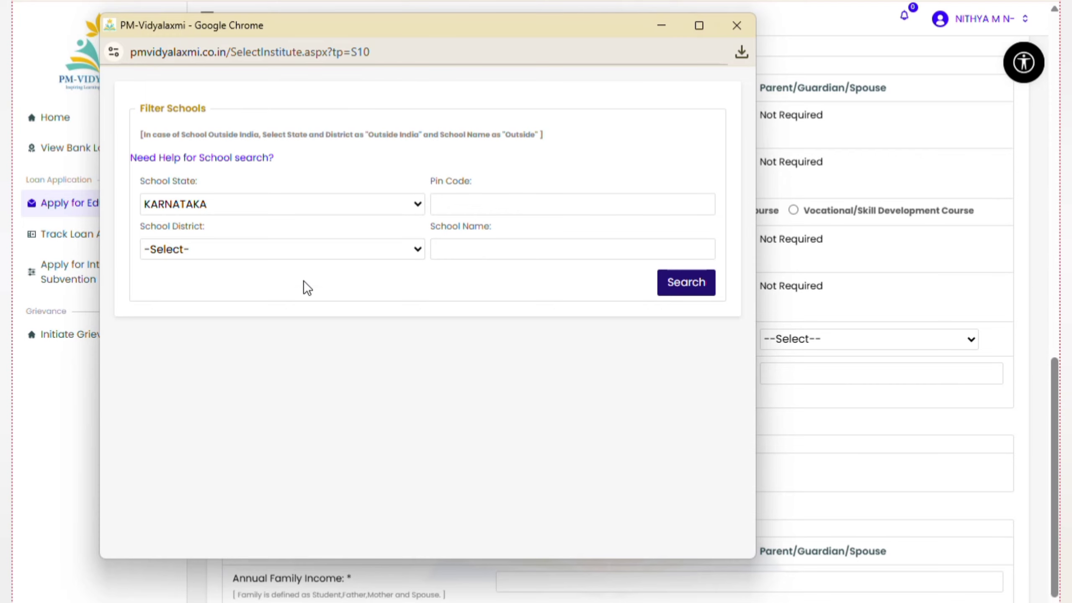
left_click(195, 250)
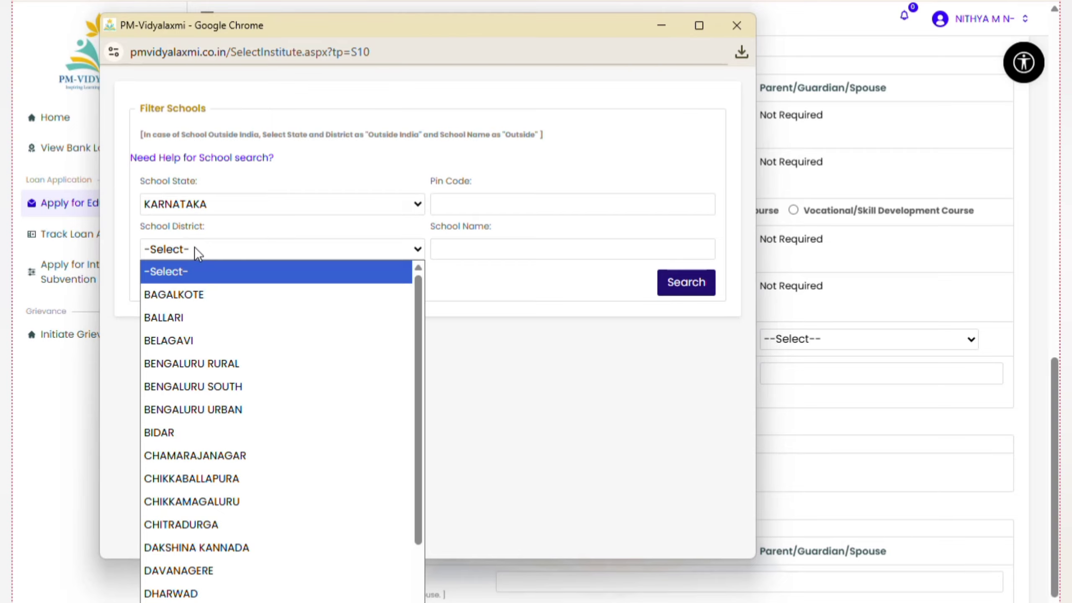
left_click(211, 387)
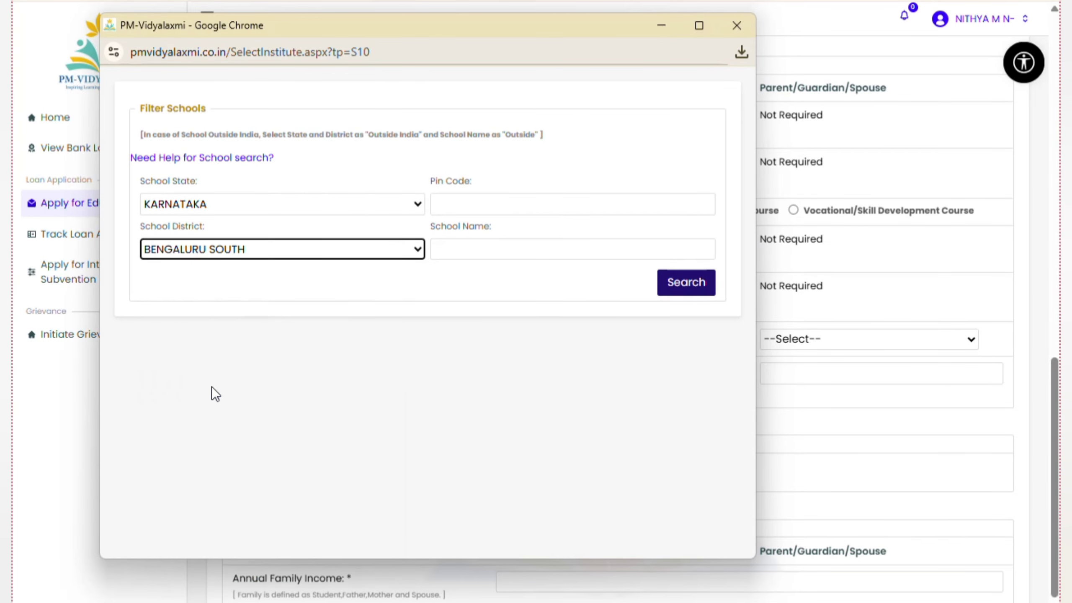
Fill in the pin code field and enter 'govt school' as the school name
left_click(468, 201)
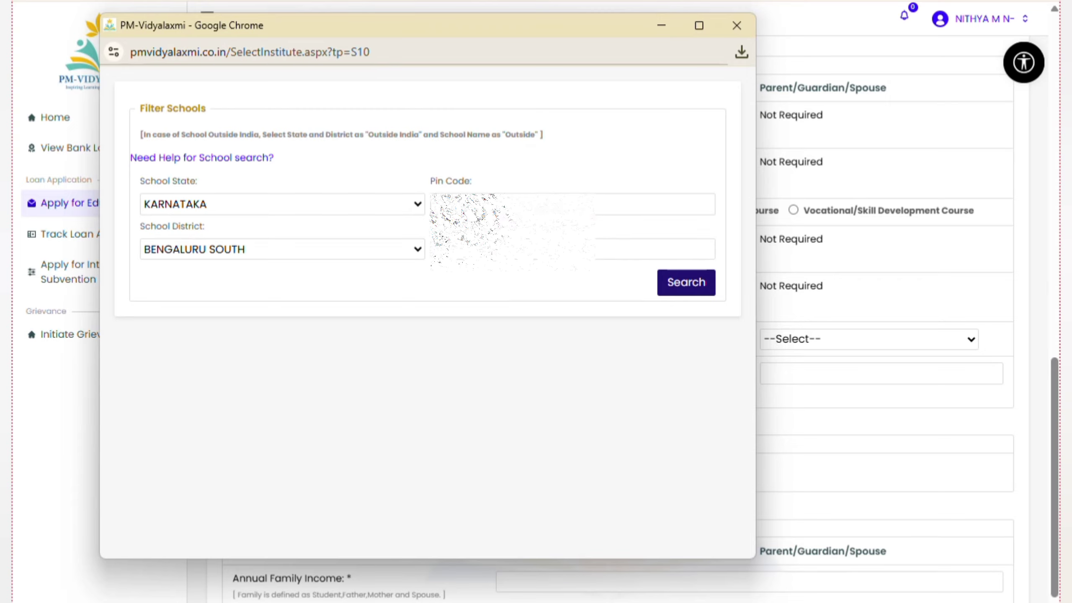
left_click(491, 247)
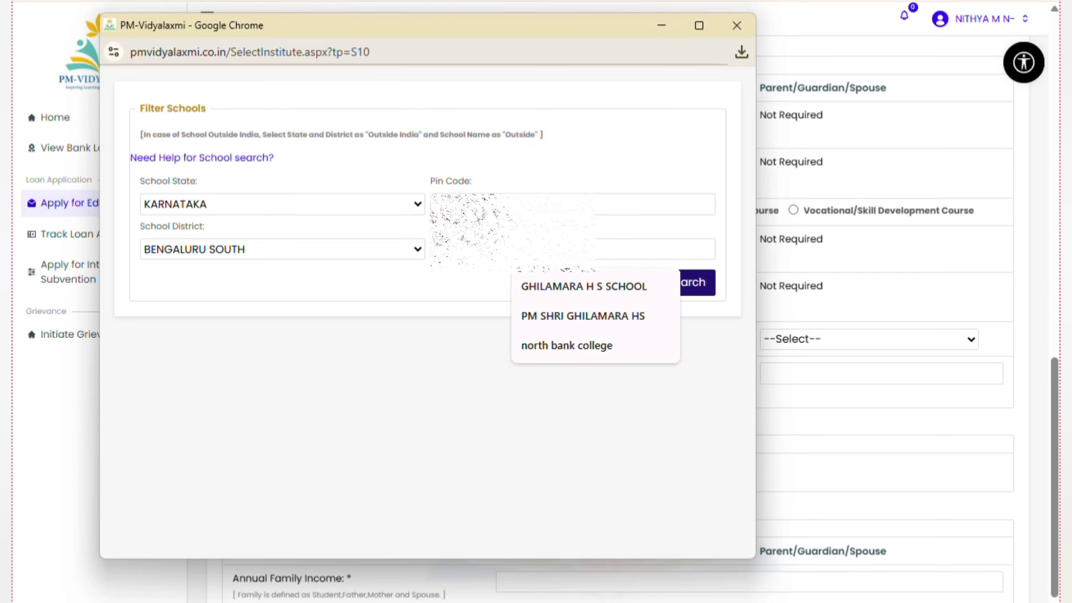
type("govt")
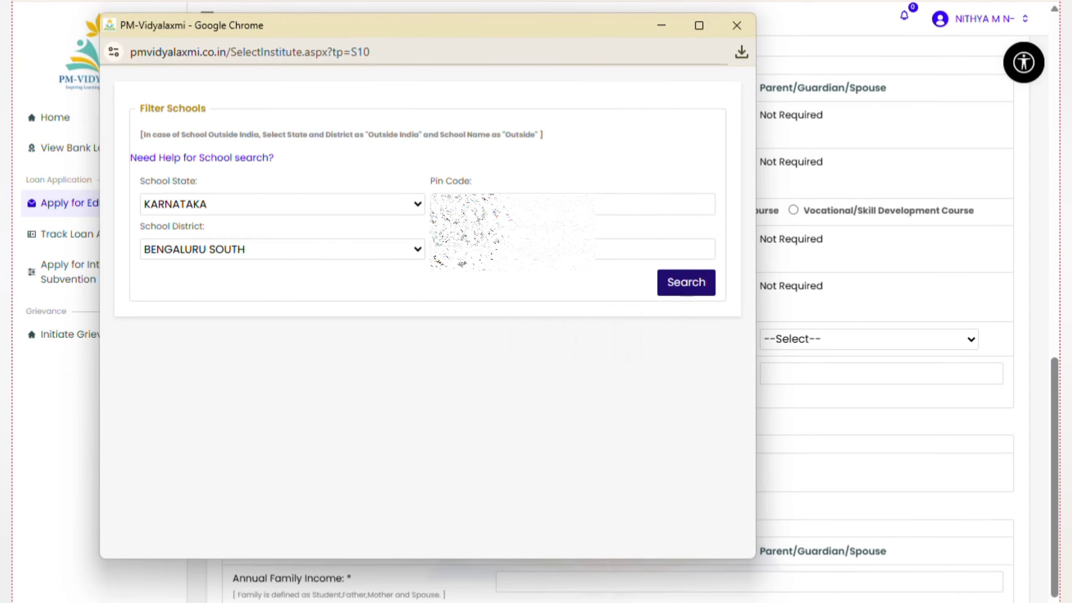
type(" school")
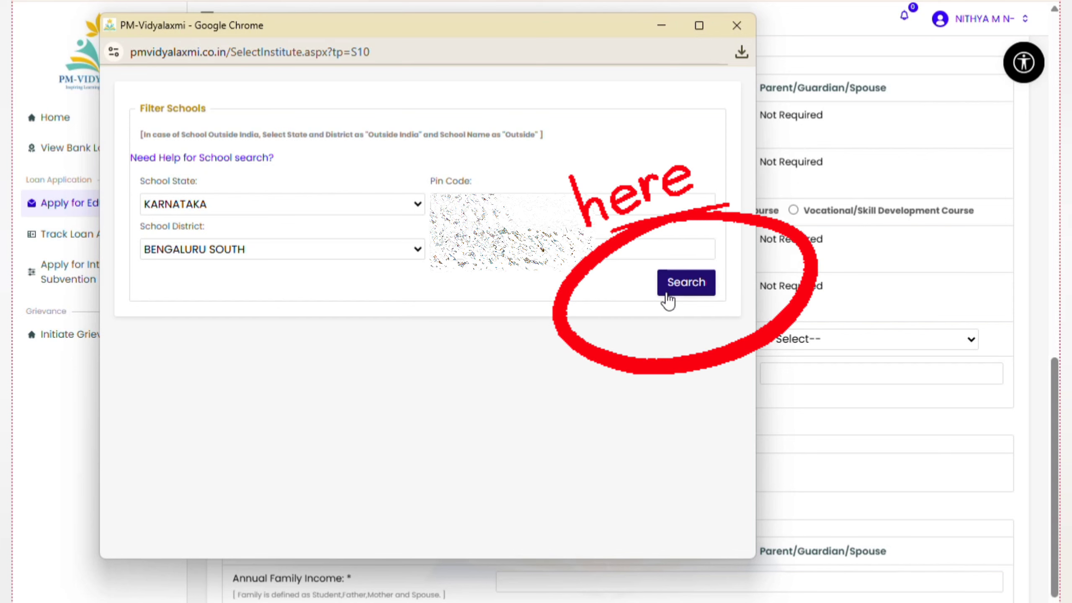
Run the school search, scroll the List of Schools, and select the matching Bengaluru Urban school
left_click(678, 287)
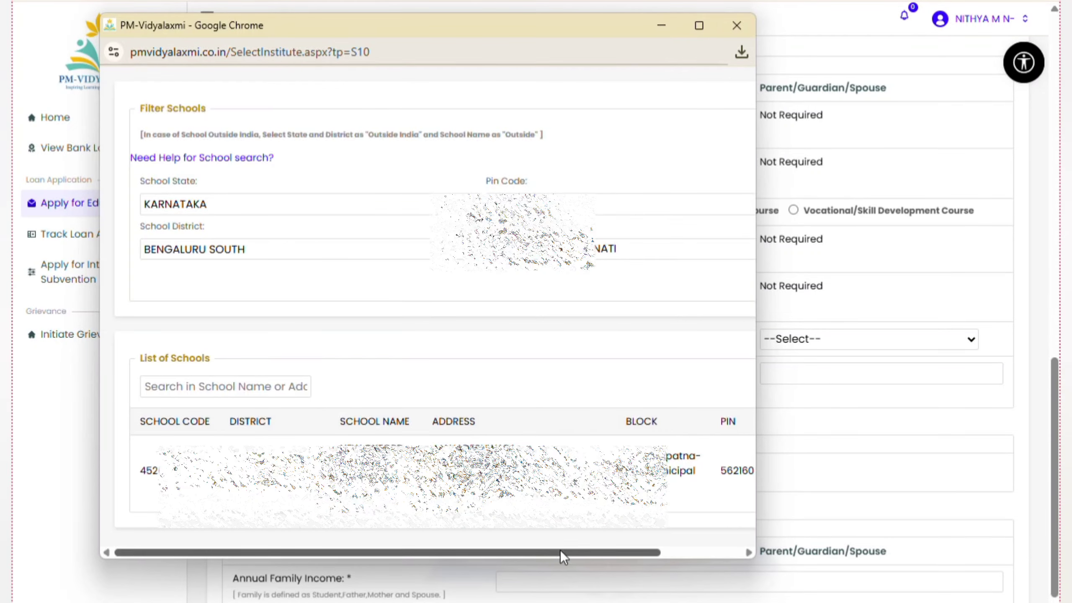
left_click_drag(561, 553, 368, 553)
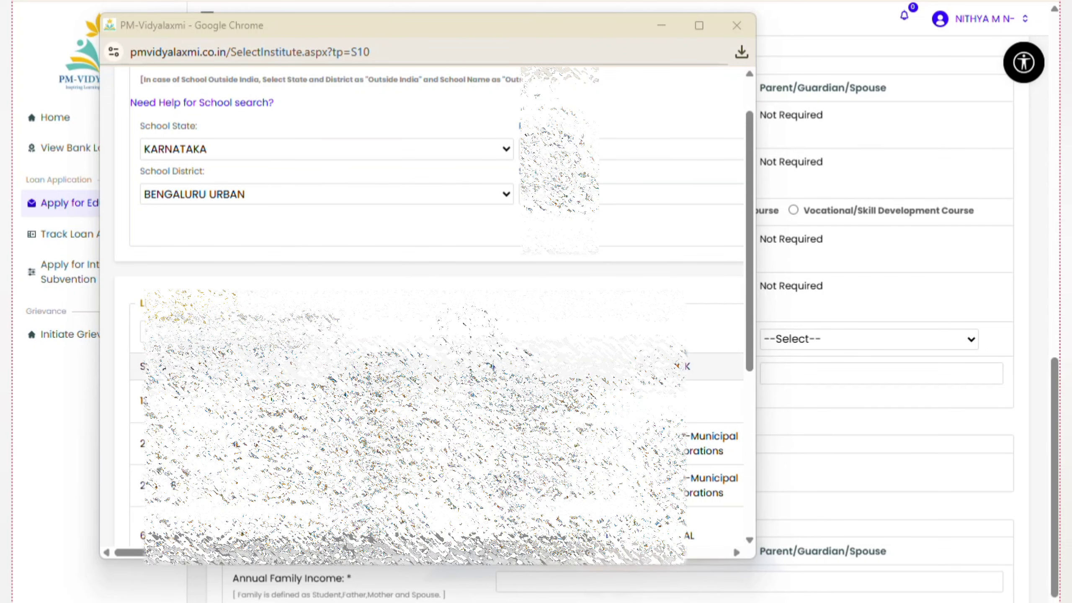
scroll(422, 312, "down", 1)
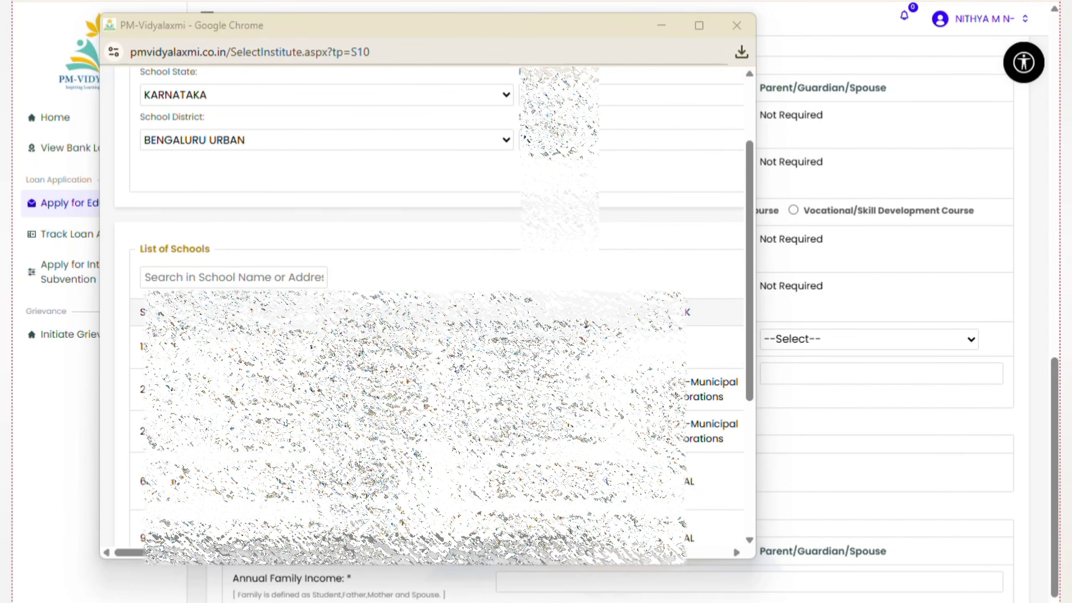
scroll(422, 313, "down", 1)
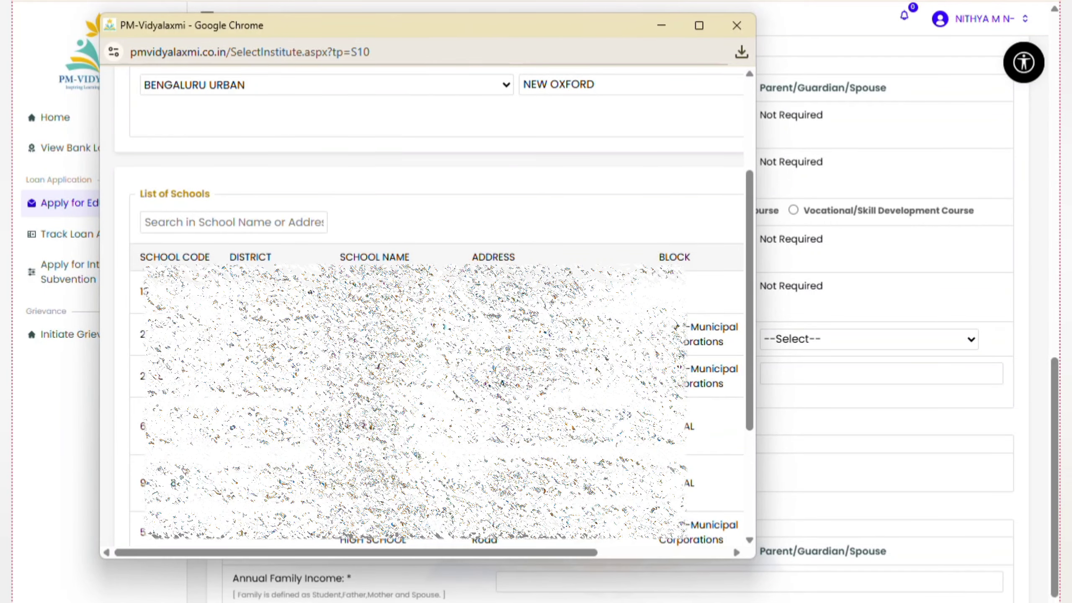
left_click_drag(499, 557, 526, 552)
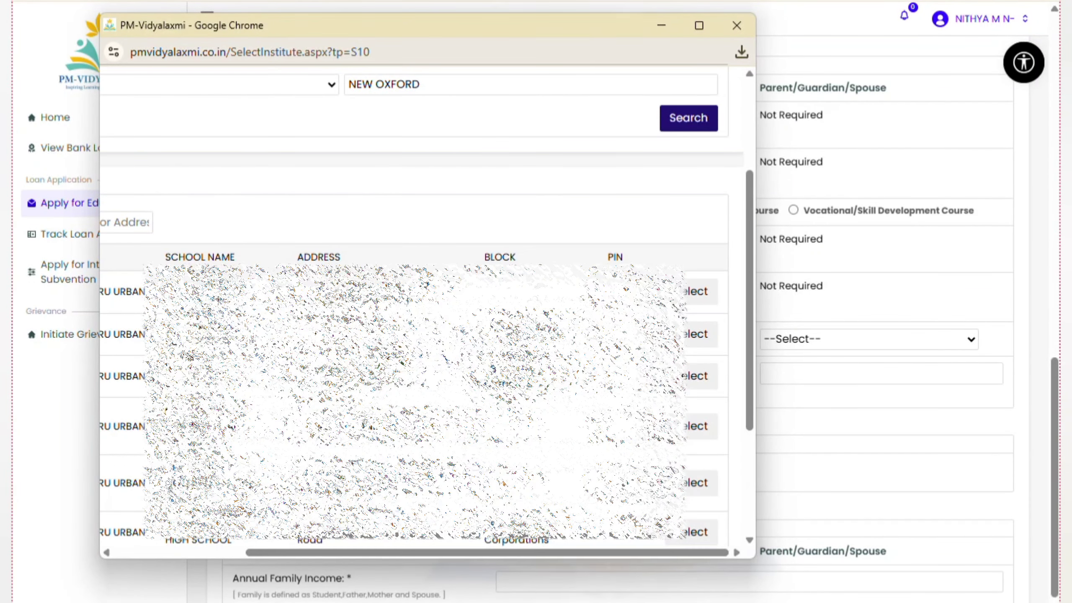
left_click(696, 426)
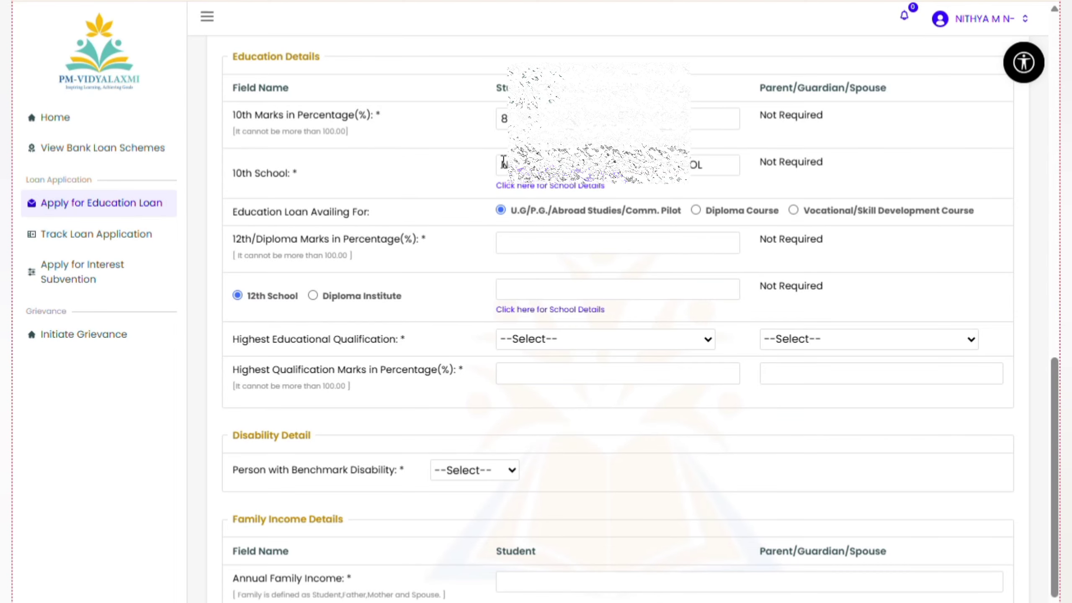
Keep the loan type as U.G/P.G./Abroad Studies after briefly trying Diploma Course
left_click_drag(232, 171, 465, 168)
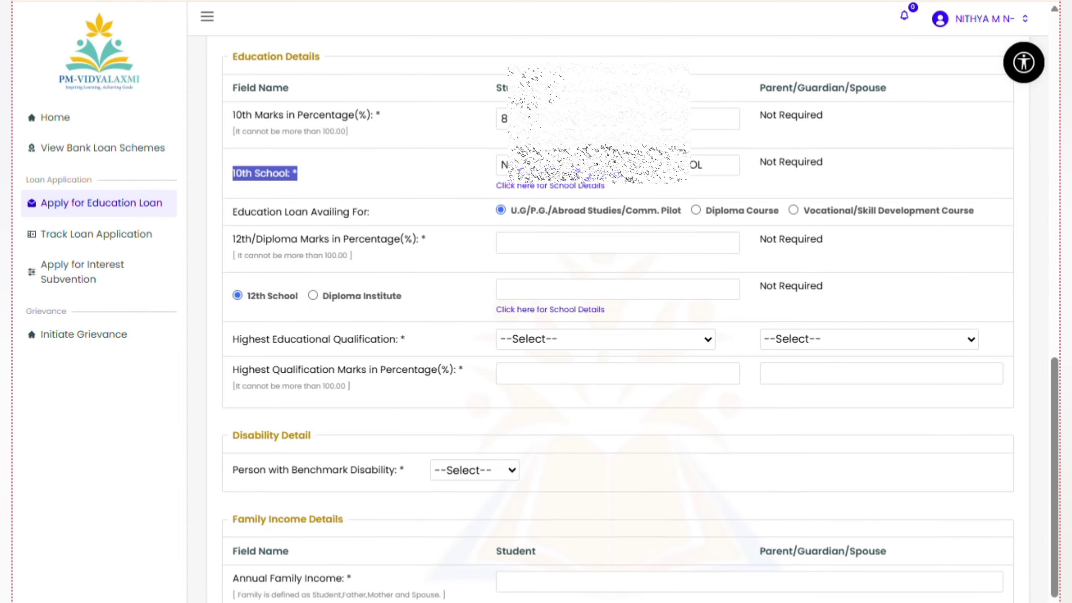
left_click_drag(702, 165, 475, 164)
left_click(457, 164)
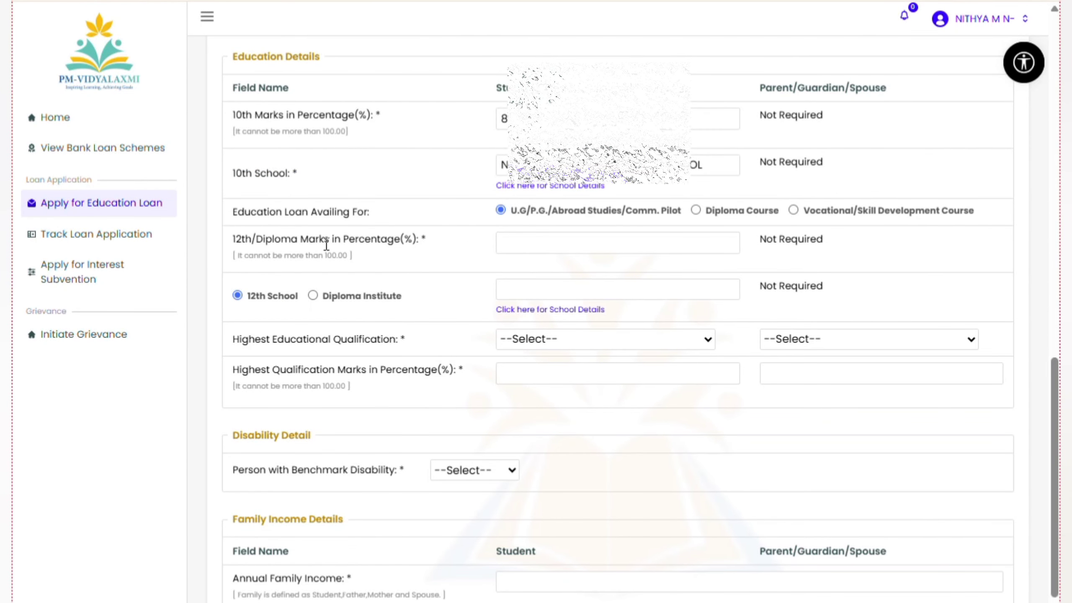
left_click_drag(232, 212, 396, 216)
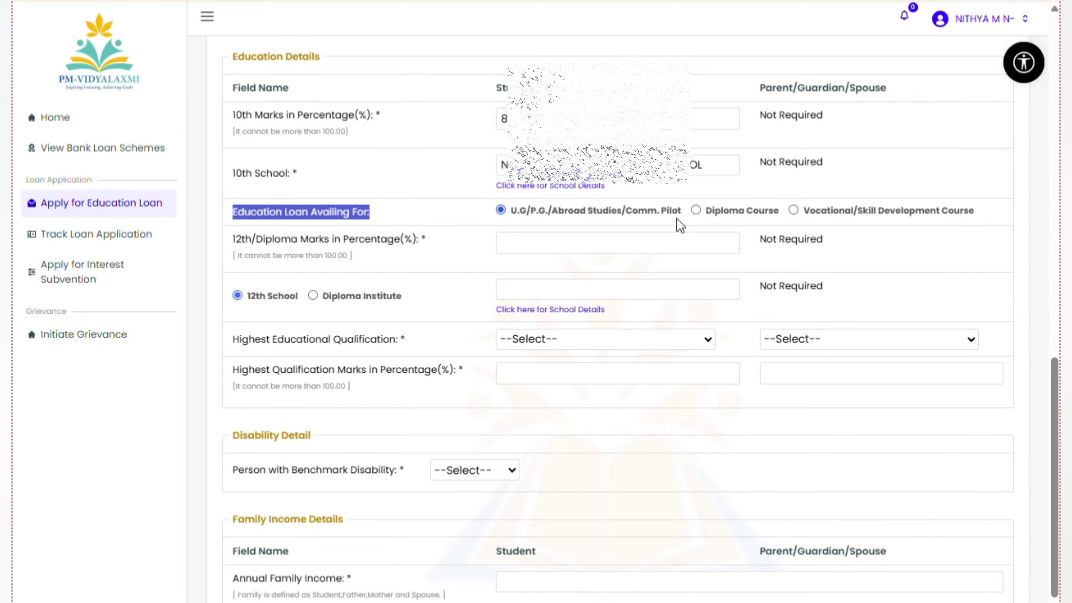
left_click(696, 210)
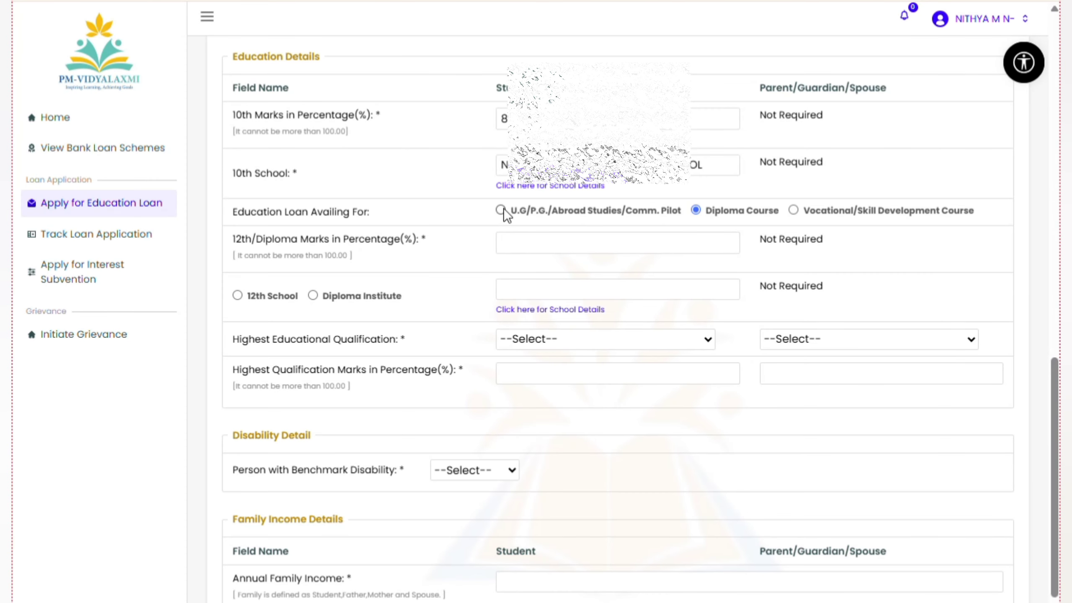
left_click(501, 209)
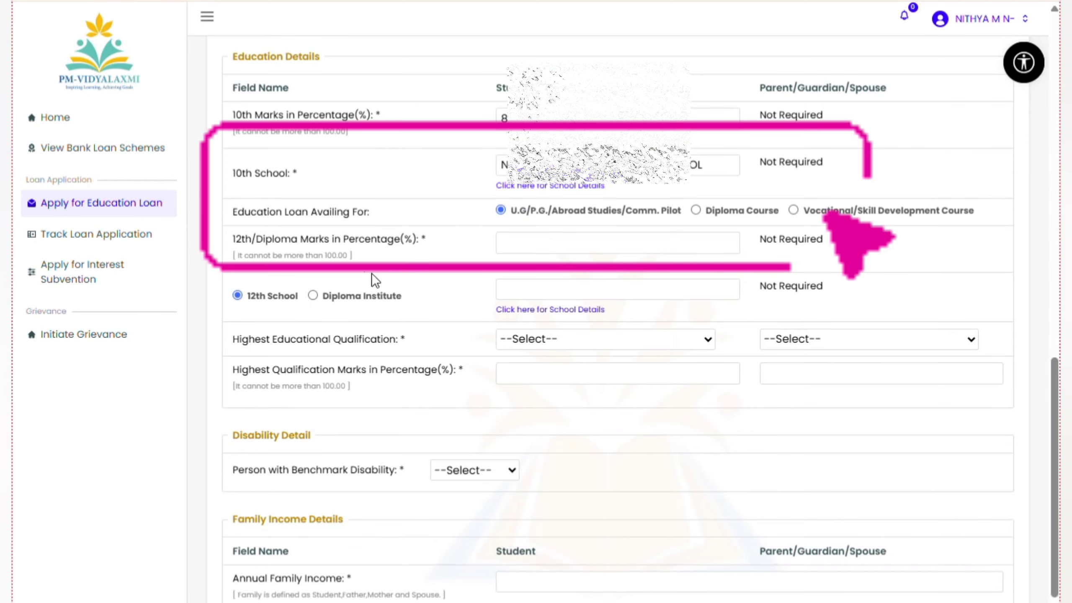
Enter 91 as the 12th/Diploma marks and open the 12th School search
scroll(372, 273, "down", 1)
left_click_drag(232, 183, 424, 192)
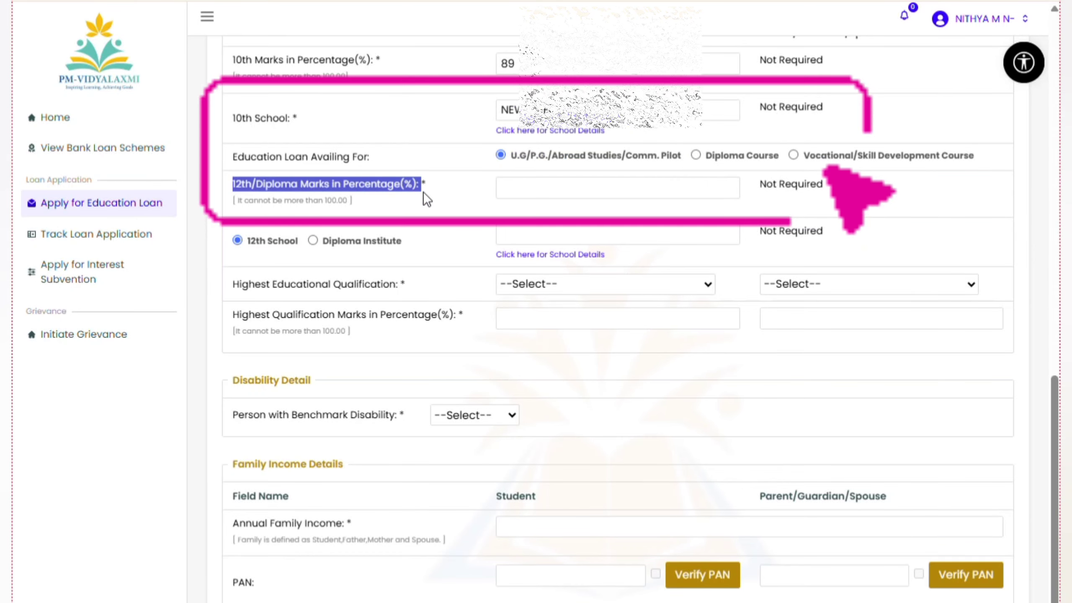
left_click(461, 208)
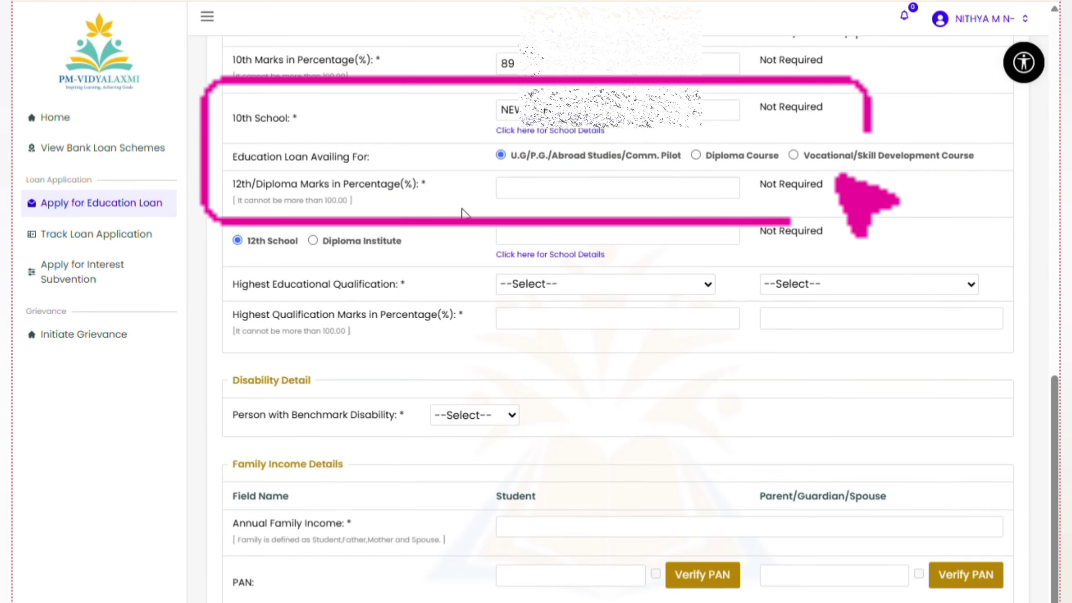
left_click(525, 183)
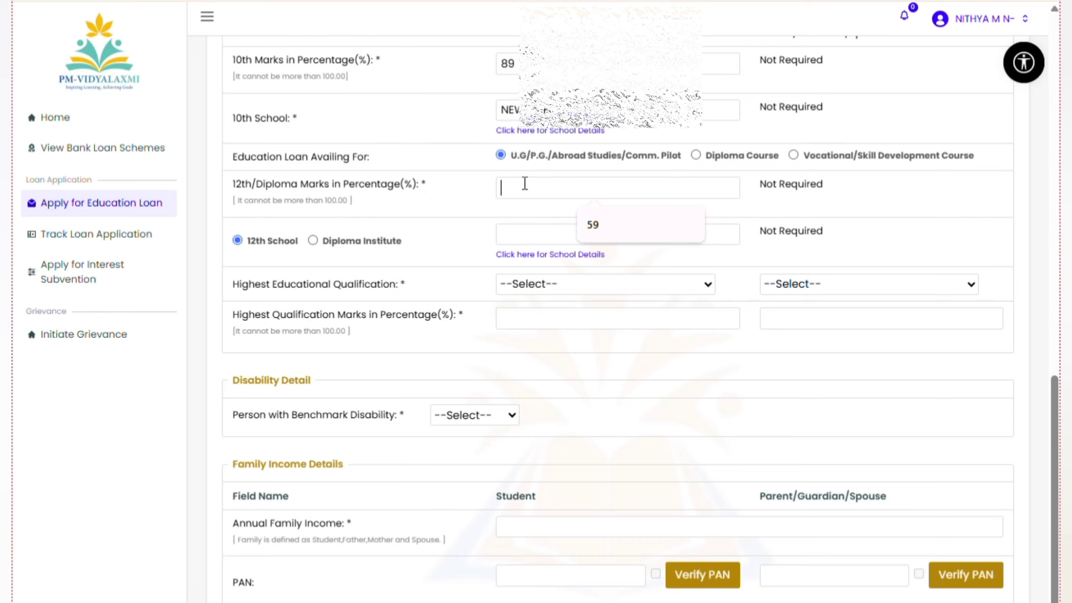
type("91")
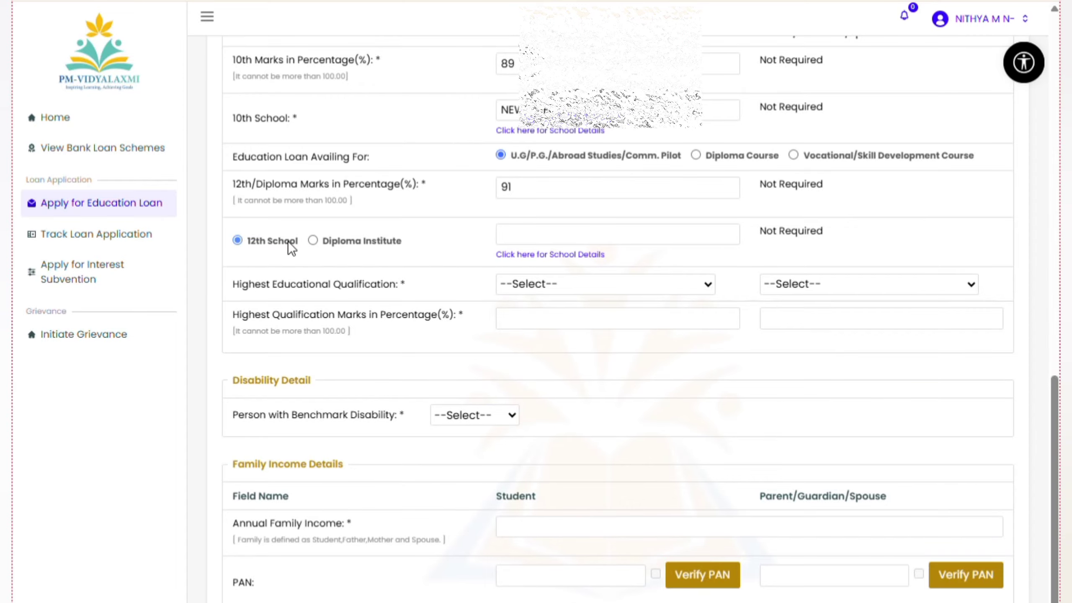
left_click(531, 234)
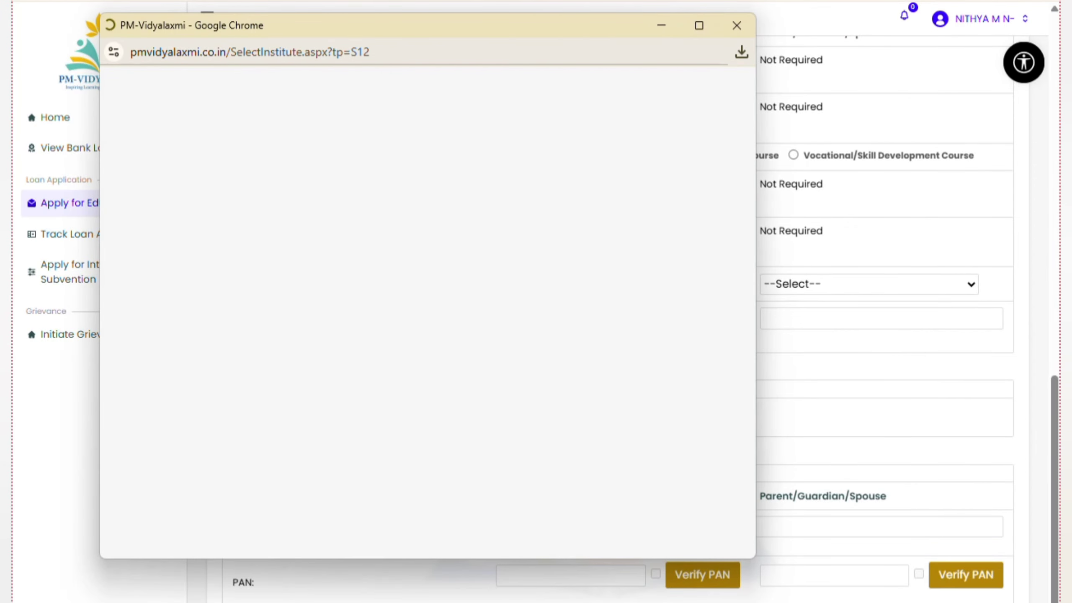
Filter schools by KARNATAKA, district BENGALURU URBAN, and pin code starting 56
left_click(229, 204)
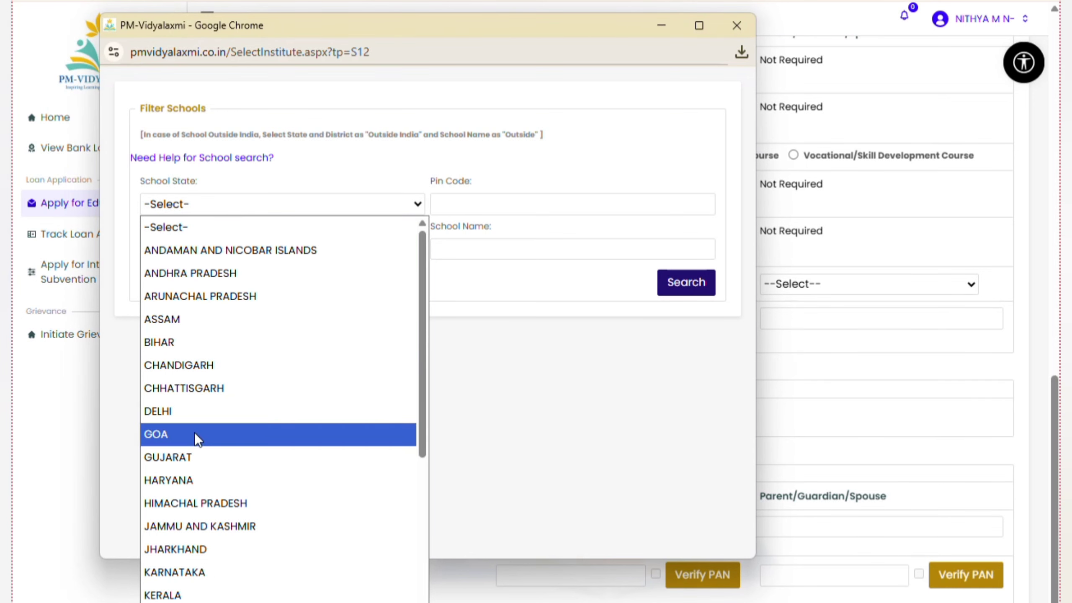
left_click(204, 573)
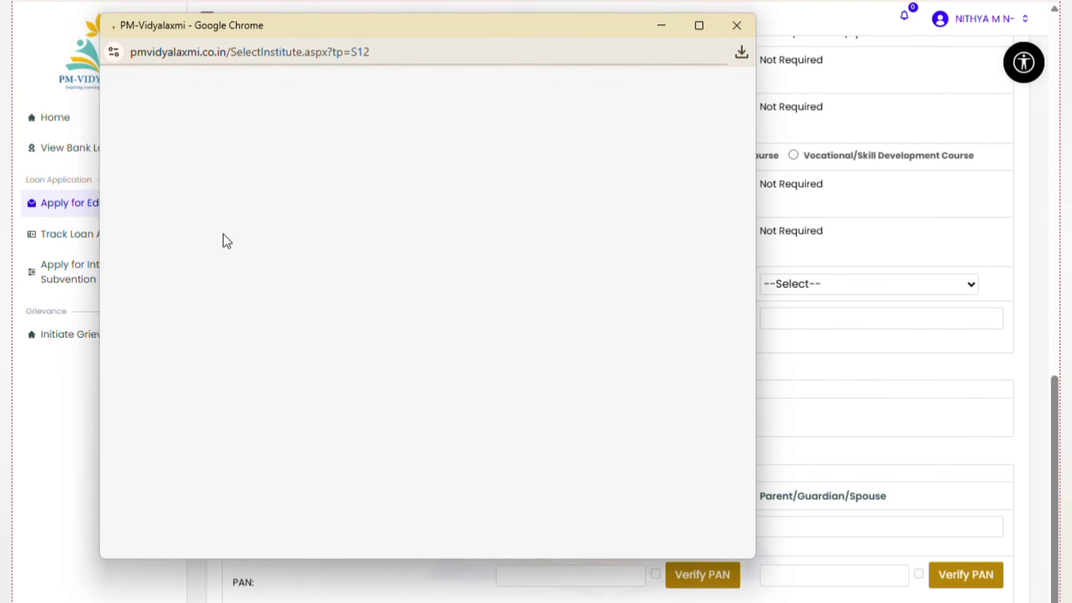
left_click(231, 250)
left_click(234, 408)
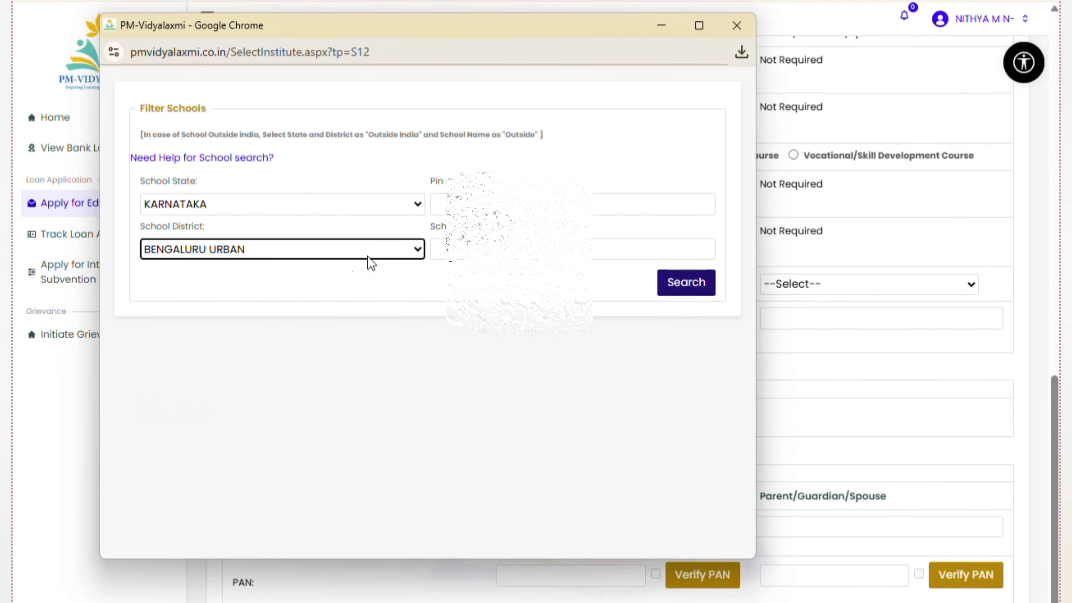
key("Tab")
type("56")
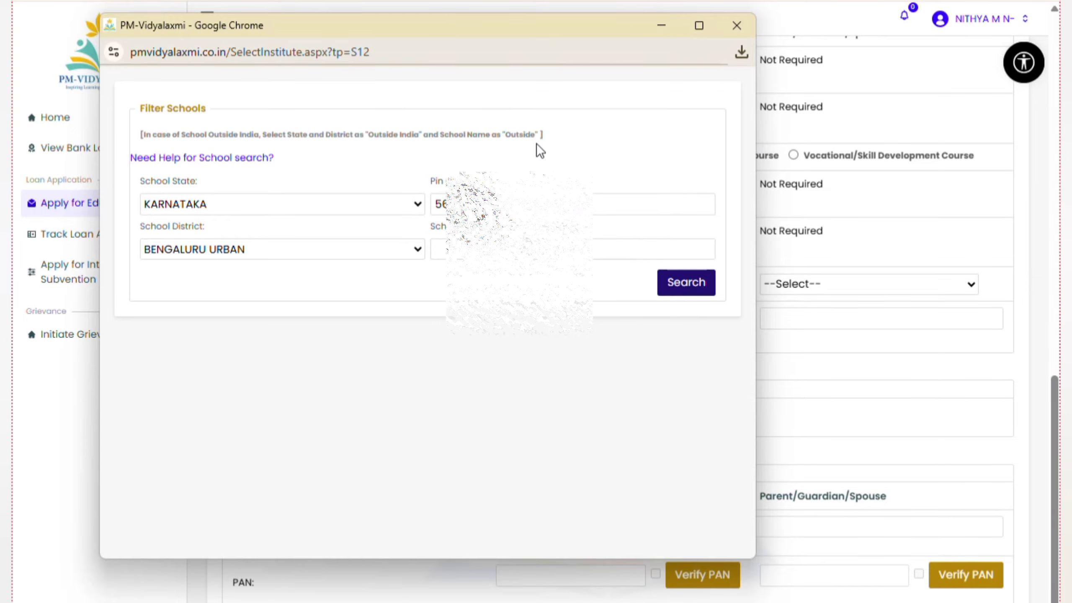
key("Tab")
Search for school name 'VI' and select the matching school as the 12th School
left_click(553, 249)
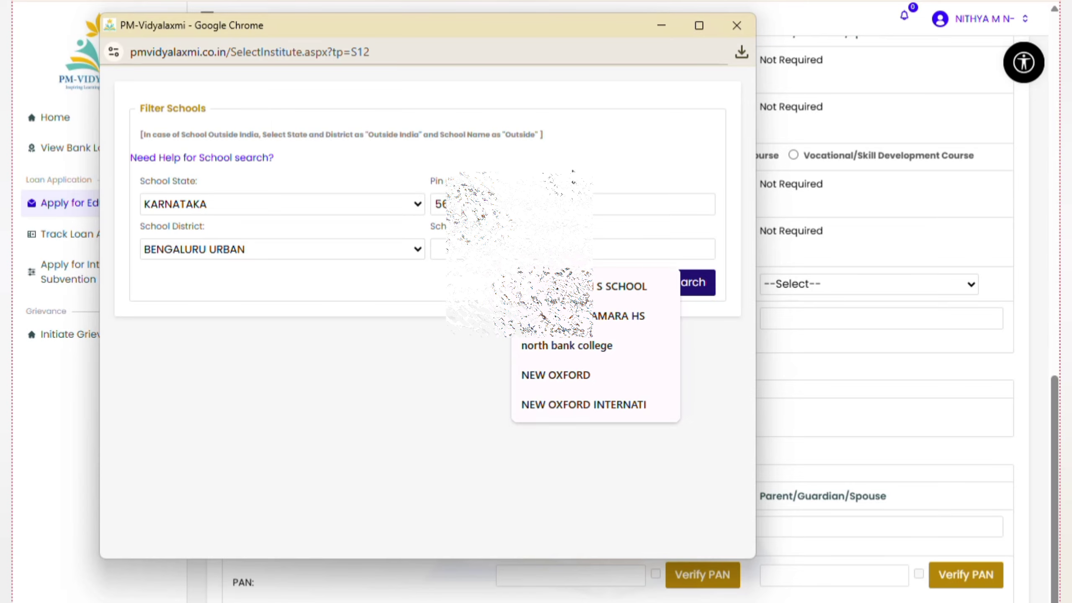
type("VI")
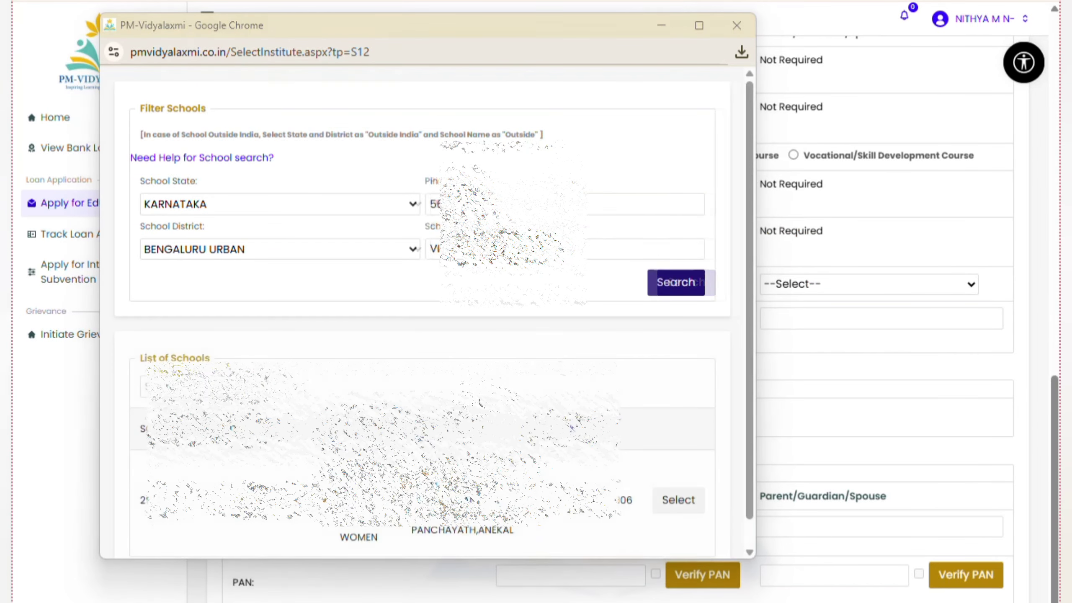
scroll(480, 402, "down", 1)
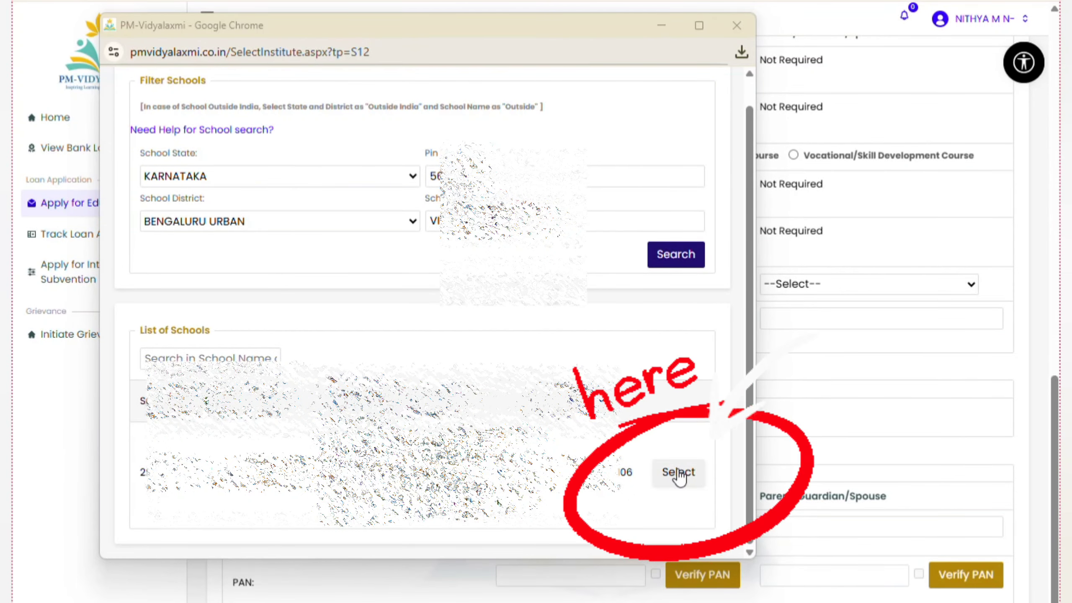
left_click(679, 473)
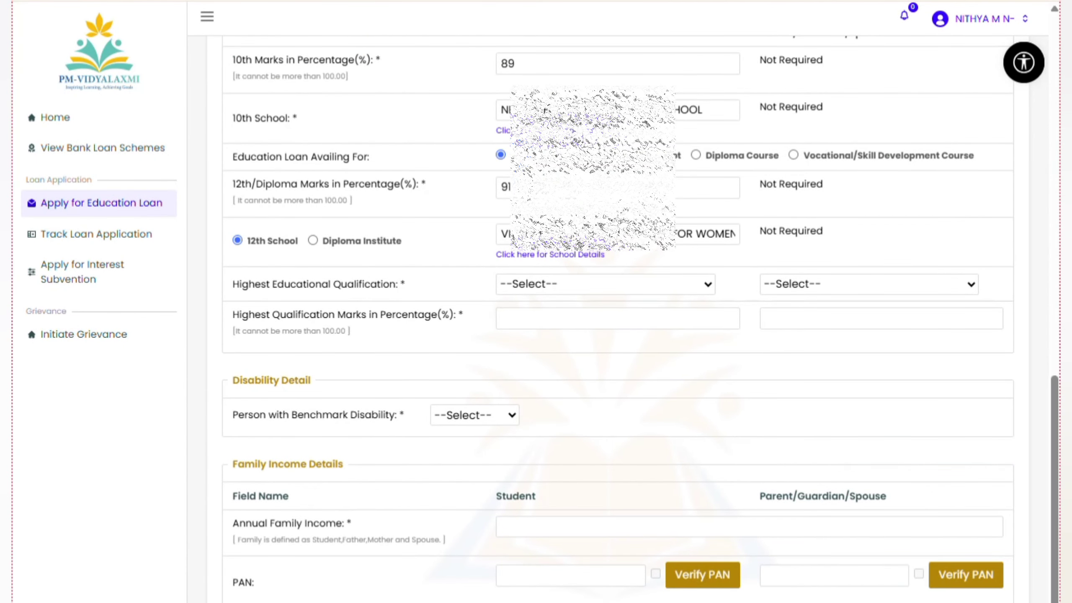
Set the student's highest qualification to Completed Higher Secondary(12th Stand.)
left_click_drag(233, 284, 424, 285)
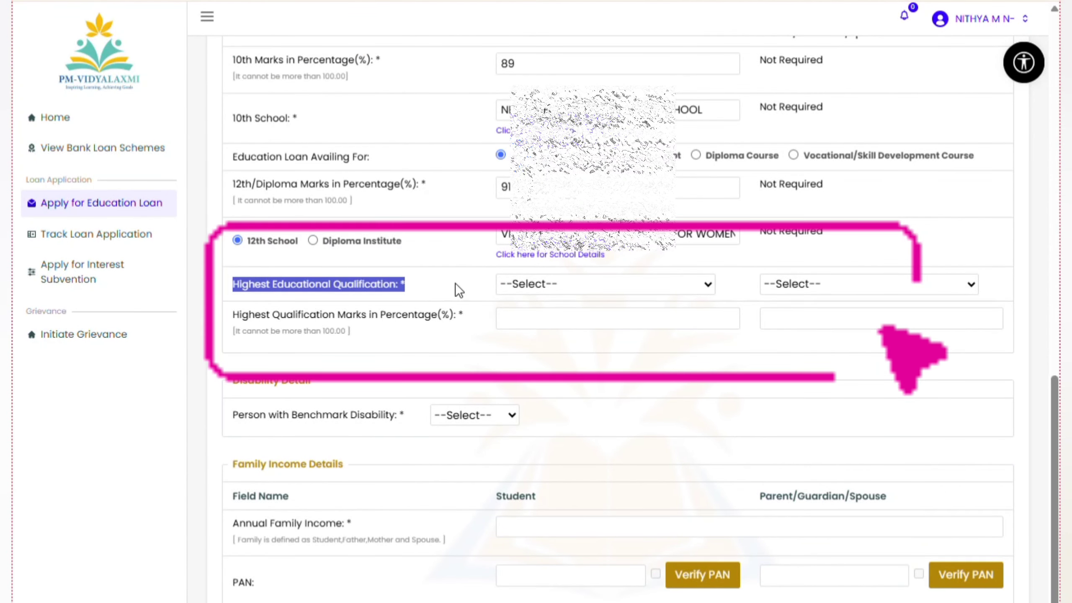
left_click(552, 284)
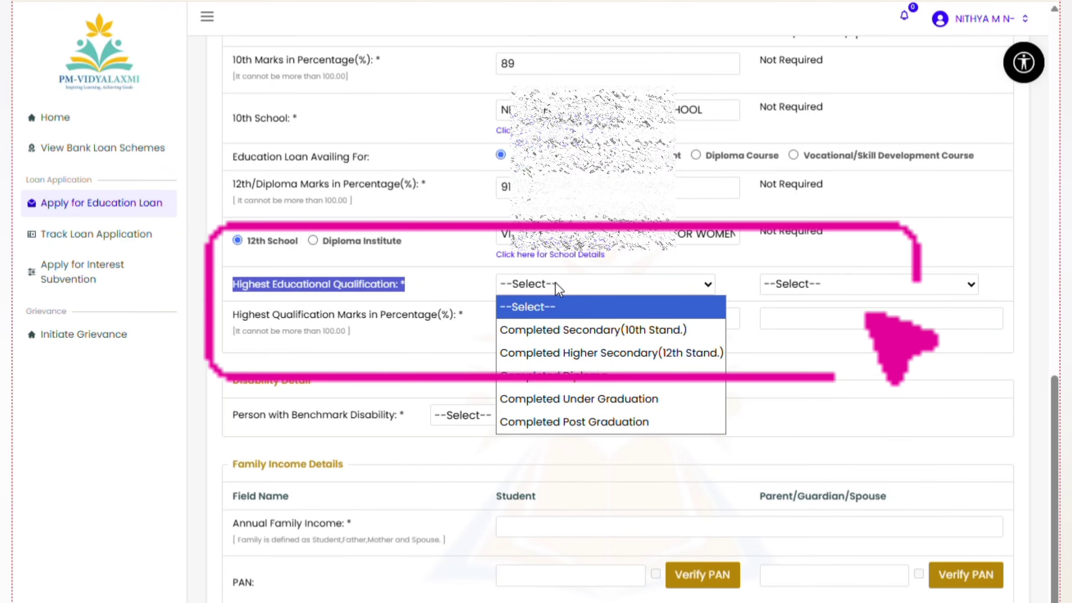
left_click(435, 284)
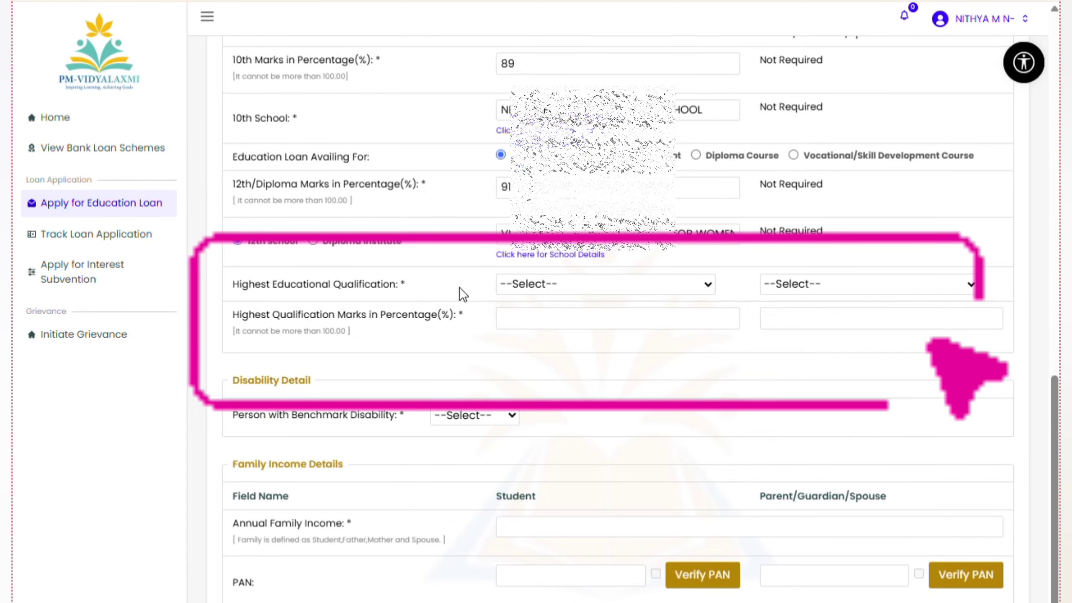
left_click(556, 284)
left_click(630, 357)
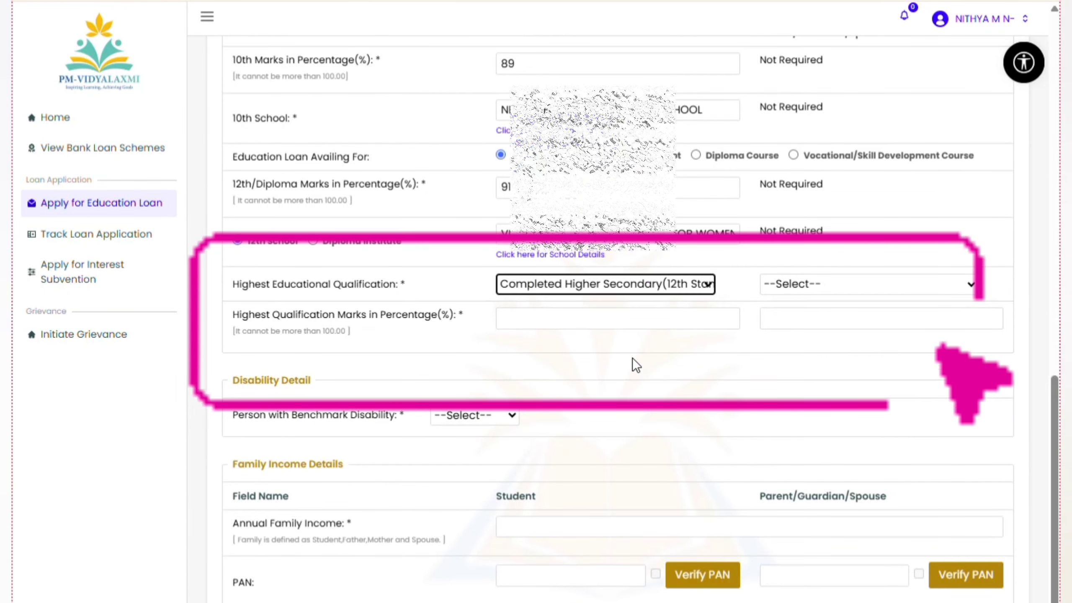
Set the parent's highest qualification to Upto Secondary(10th Stand.)
left_click(833, 285)
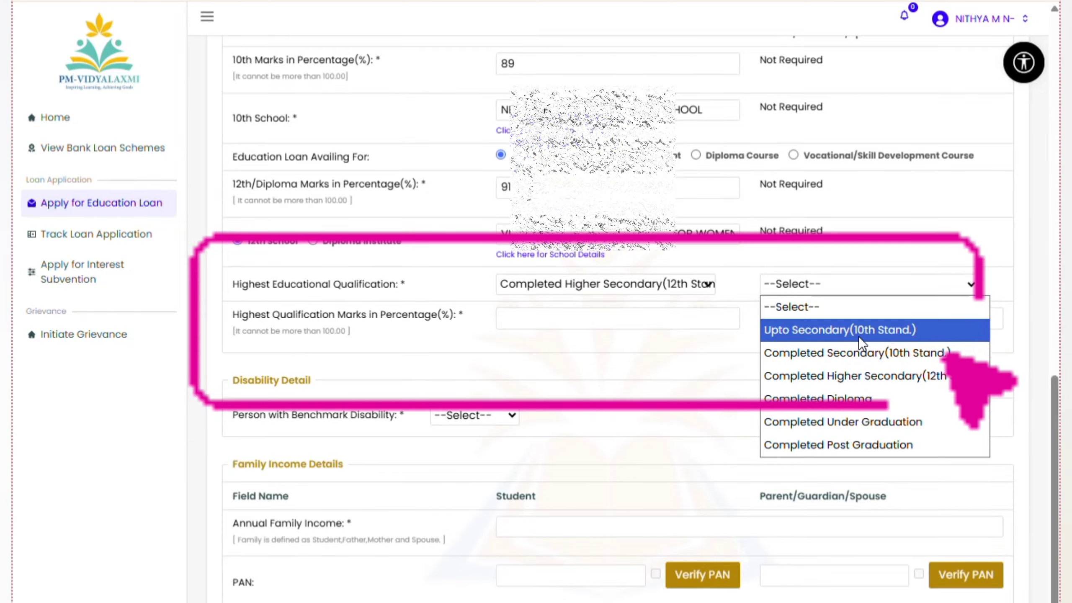
left_click(818, 332)
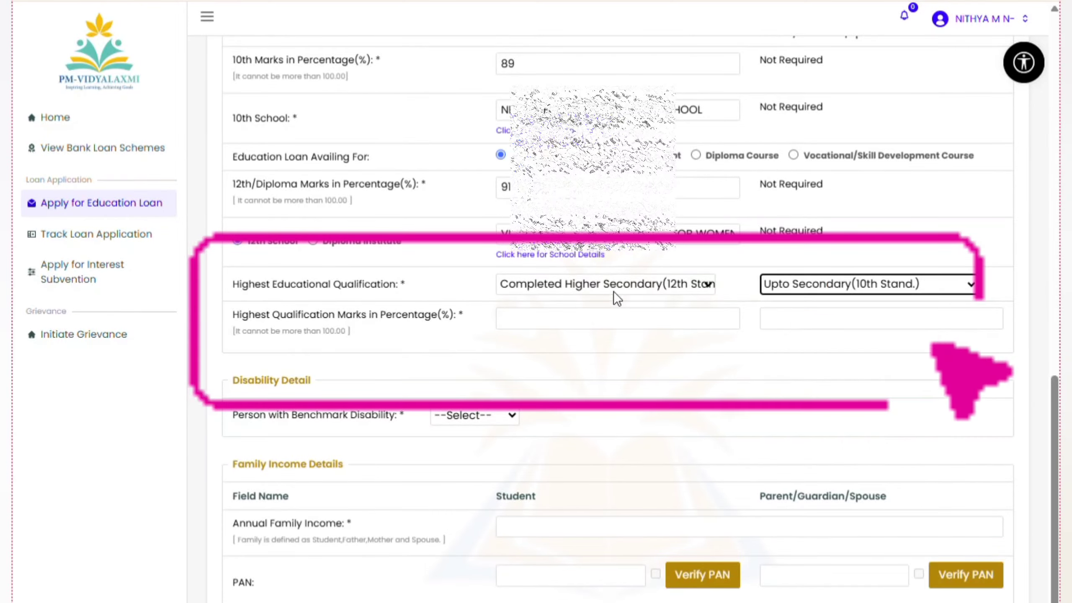
left_click(855, 283)
left_click(944, 307)
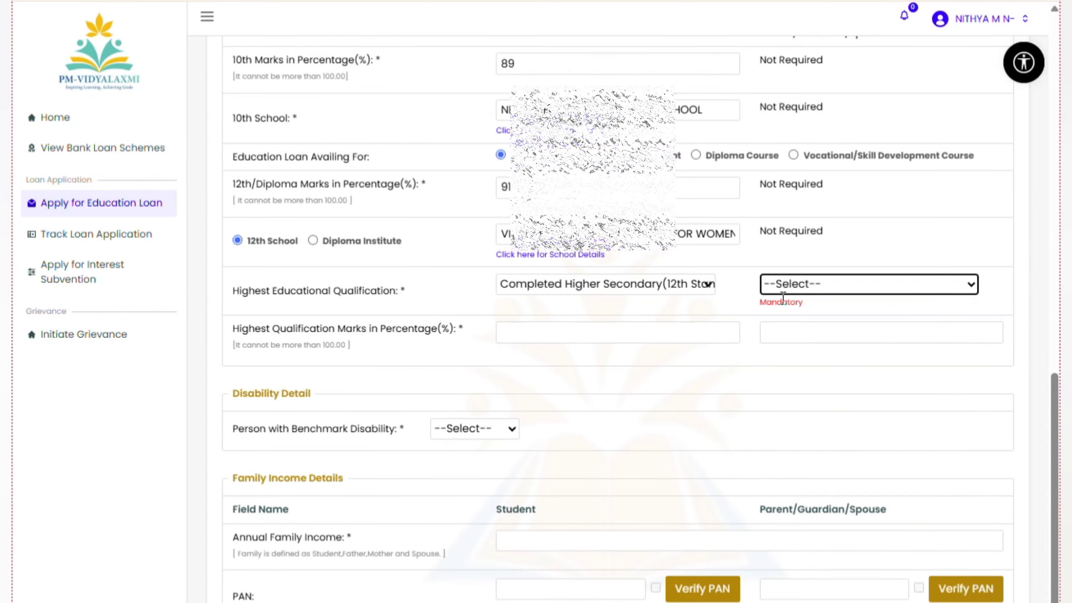
left_click(826, 285)
left_click(834, 329)
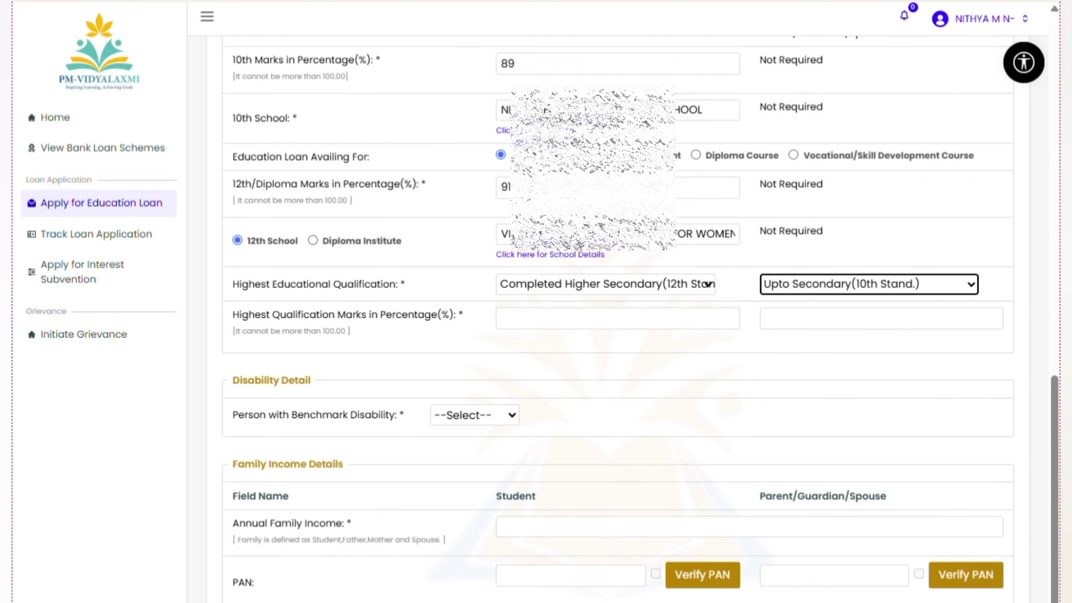
Enter 91 as the student's highest qualification marks
scroll(470, 29, "down", 3)
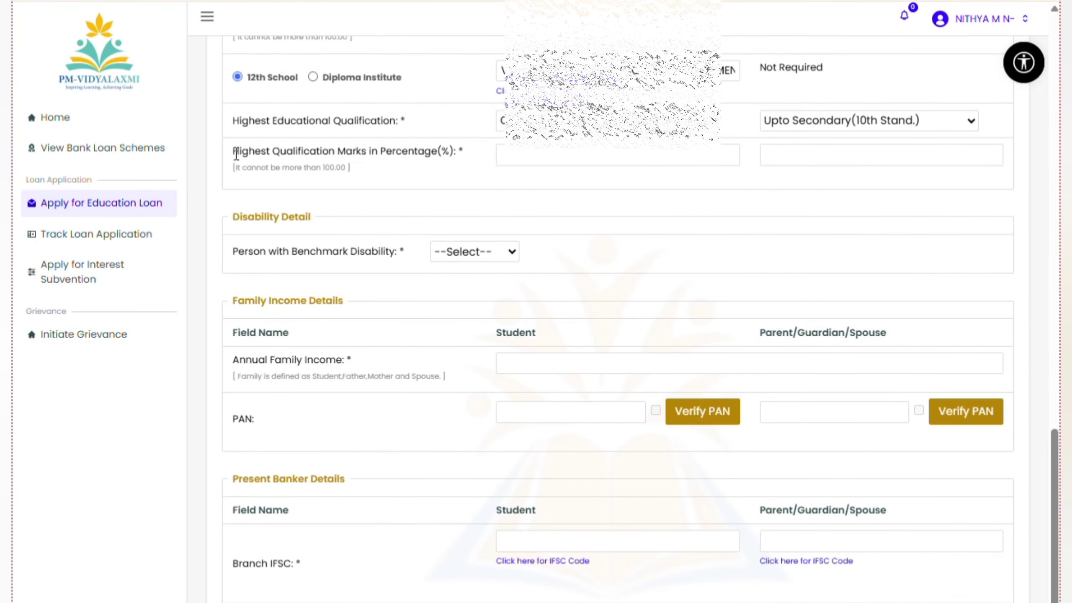
left_click_drag(235, 152, 420, 160)
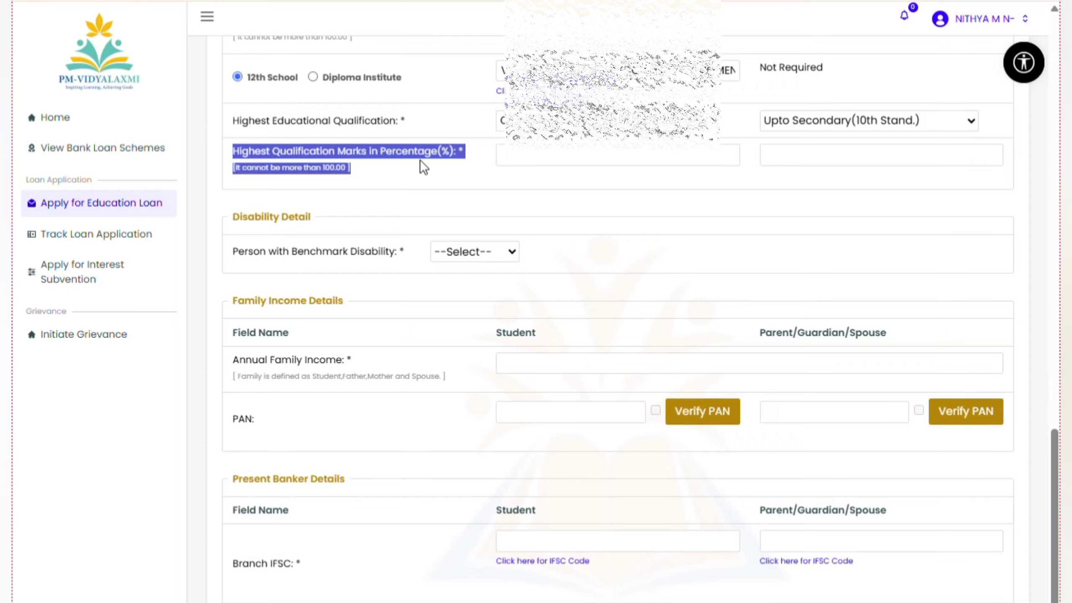
left_click(459, 174)
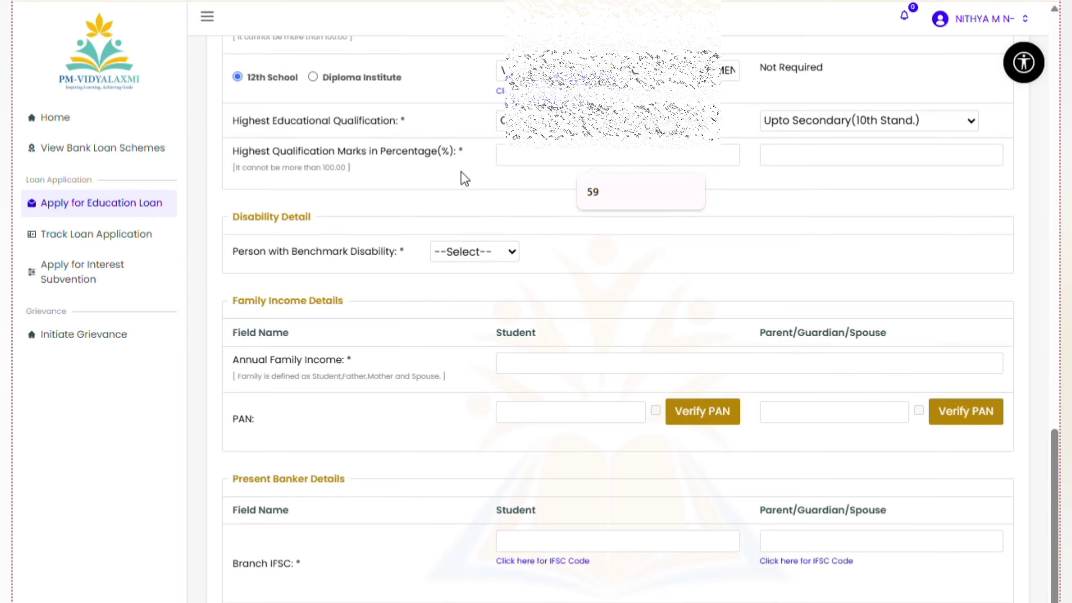
type("91")
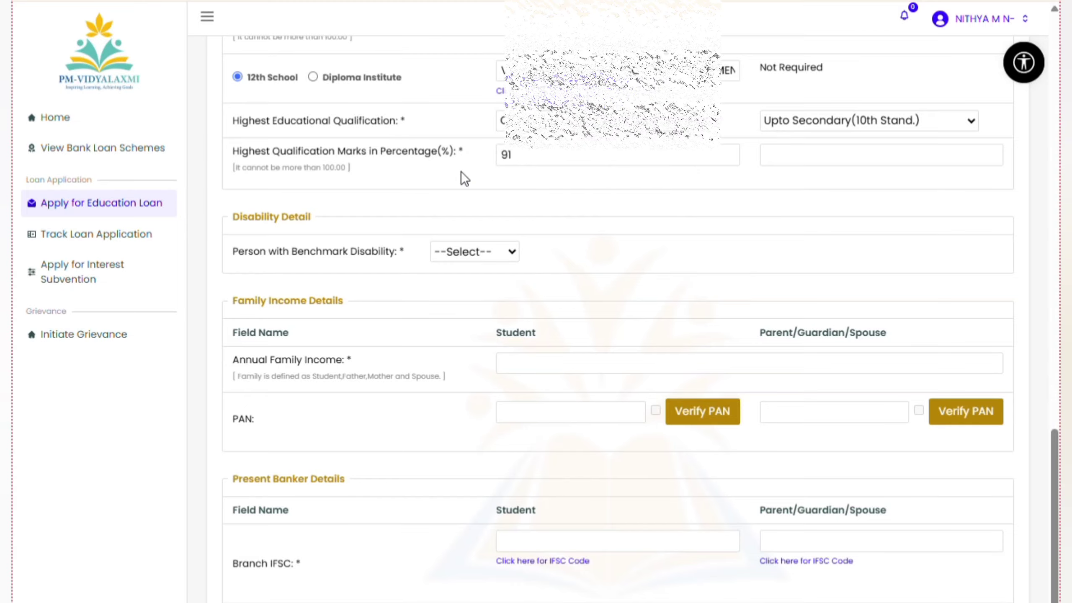
key("shift+Tab")
left_click_drag(233, 221, 411, 211)
left_click(454, 204)
Set Person with Benchmark Disability to NO
scroll(529, 204, "down", 1)
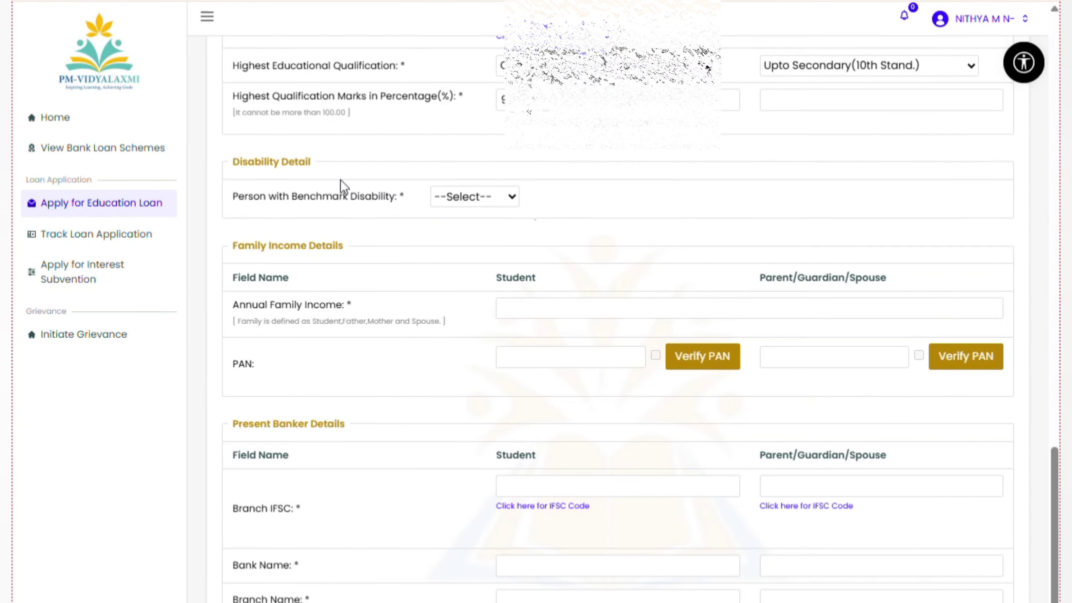
left_click_drag(239, 165, 407, 183)
left_click(482, 194)
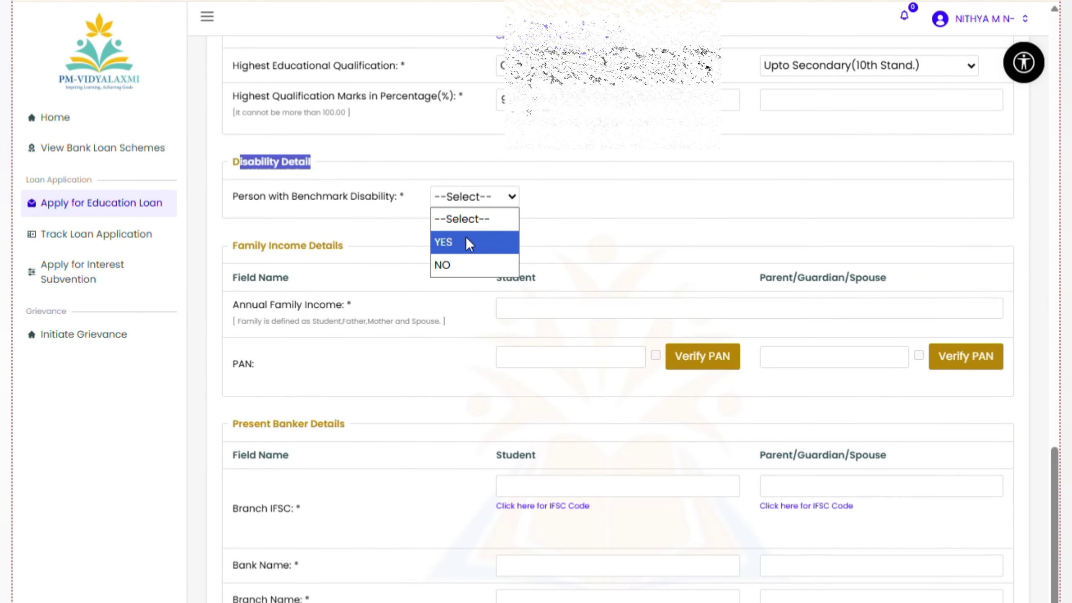
left_click(464, 264)
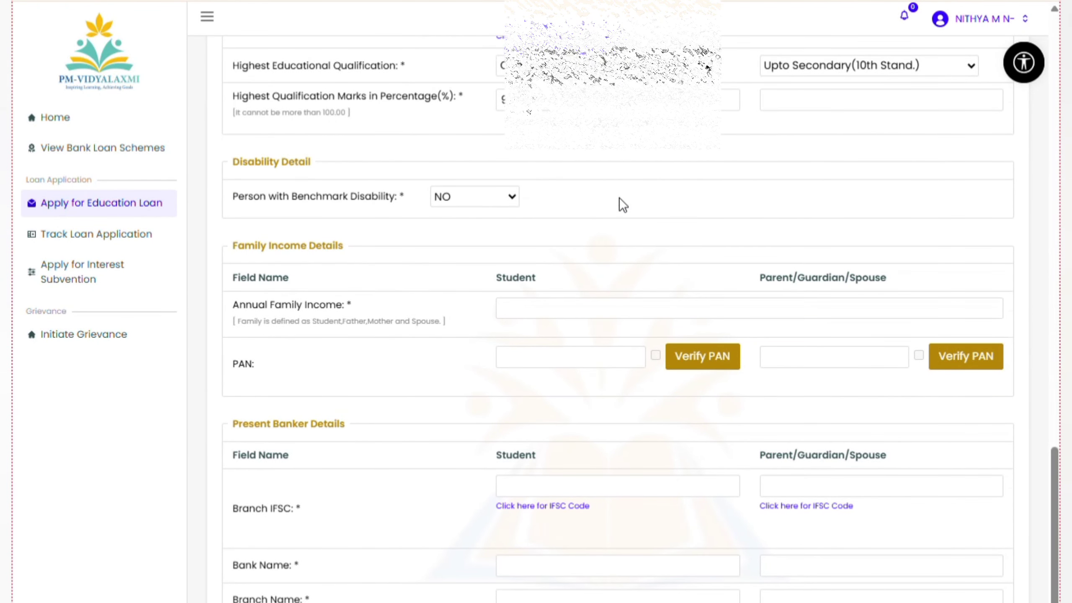
scroll(619, 198, "up", 2)
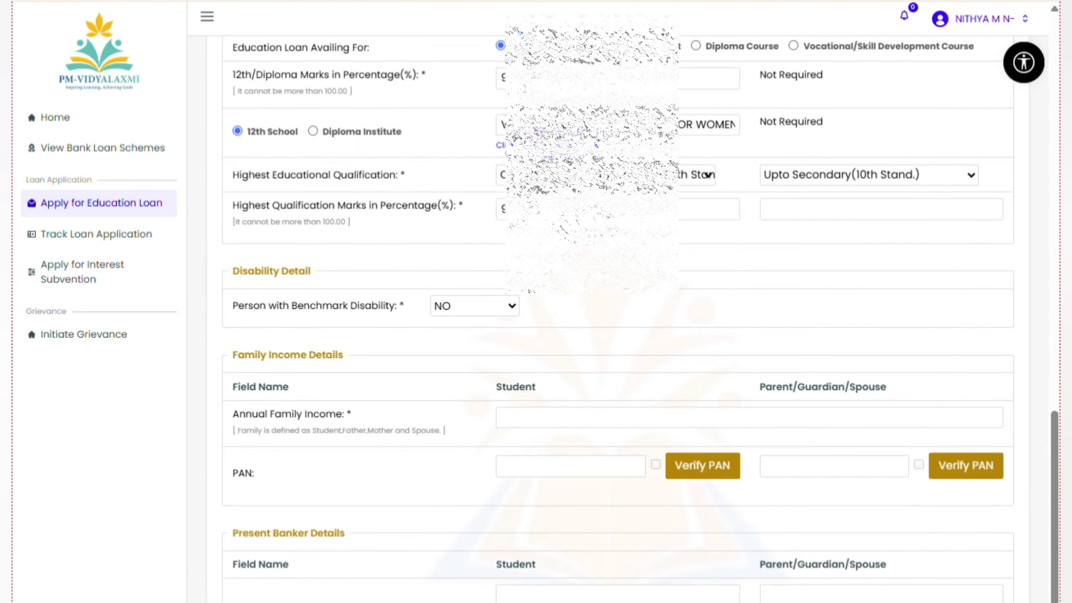
Enter 41000 in the Student Annual Family Income field under Family Income Details
scroll(585, 214, "down", 2)
scroll(585, 214, "down", 1)
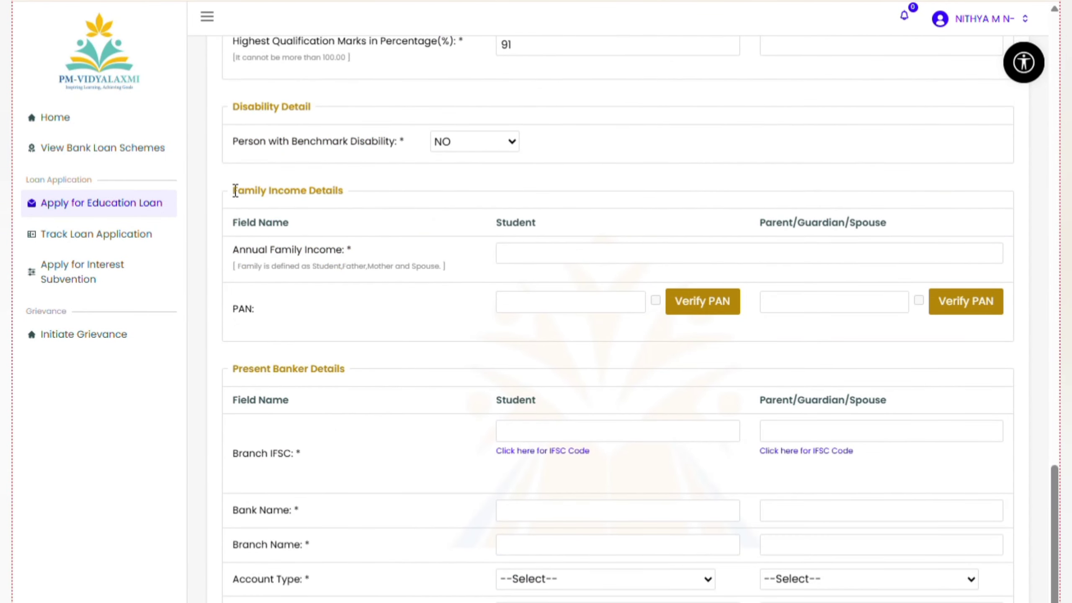
left_click_drag(235, 191, 356, 191)
left_click(455, 191)
scroll(453, 184, "down", 1)
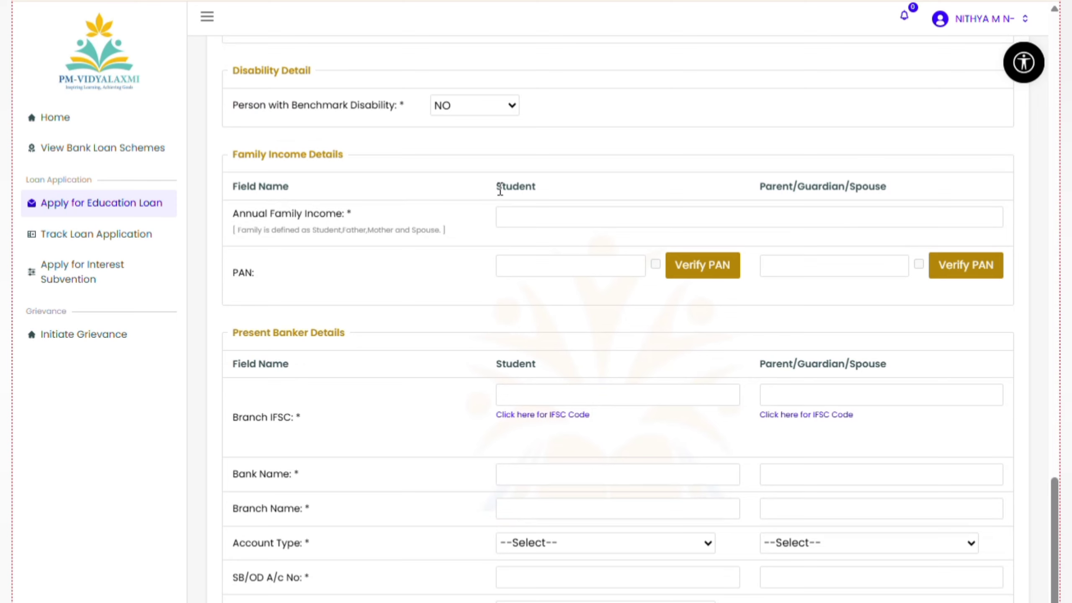
left_click_drag(240, 213, 359, 221)
left_click(505, 223)
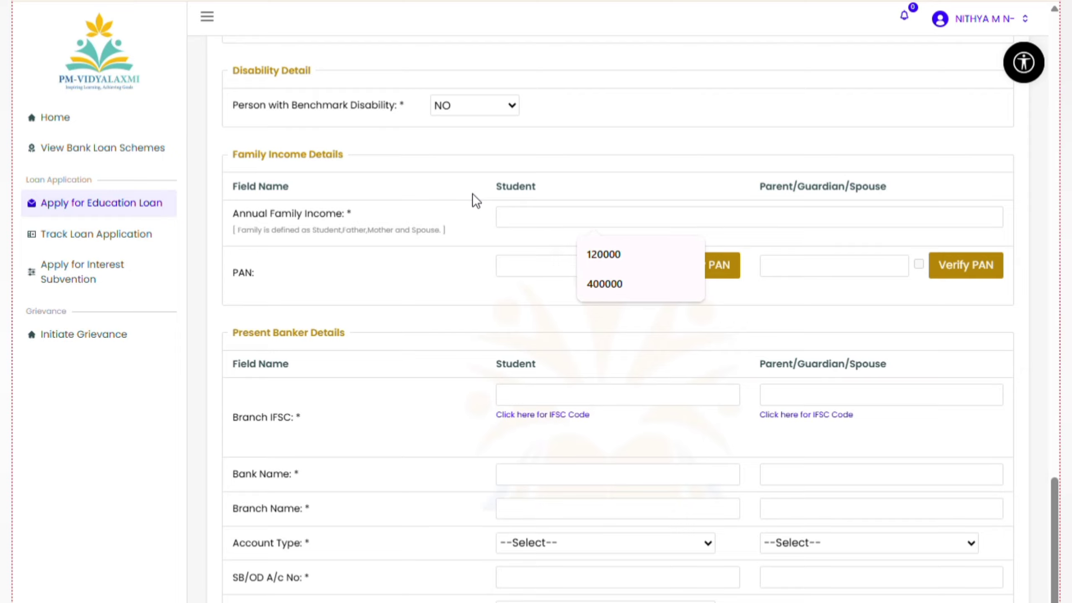
type("41000")
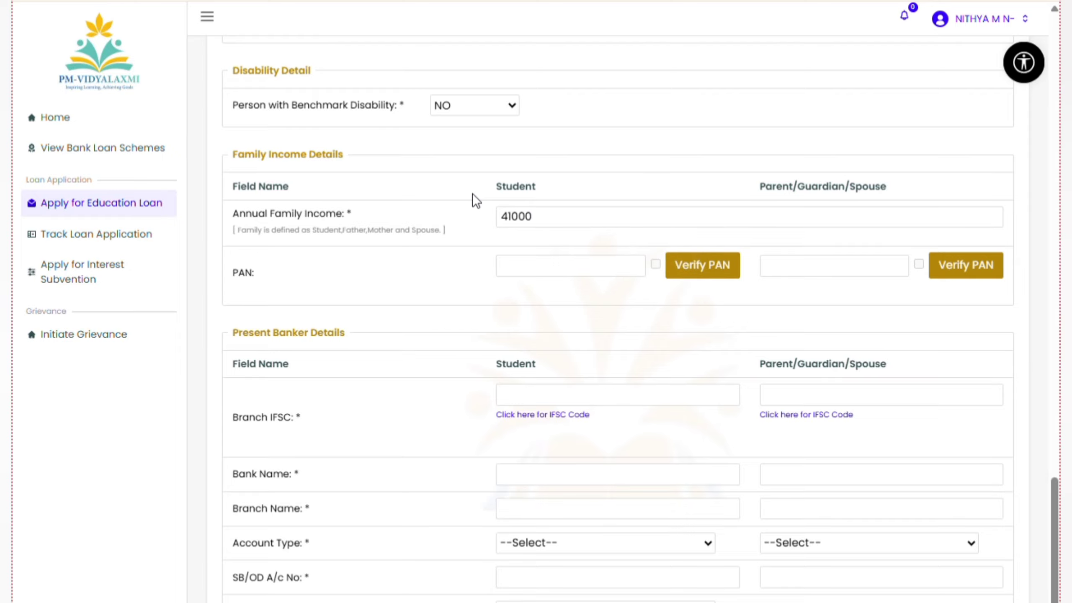
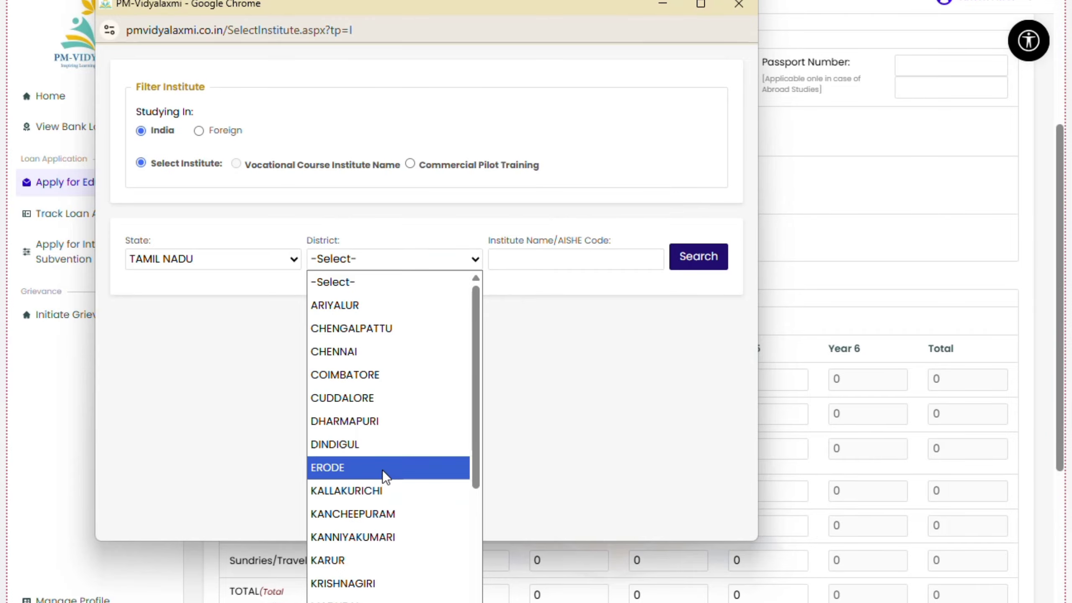
Search the institute by district and name; none is found, so submit it under Commercial Pilot Training
left_click(420, 367)
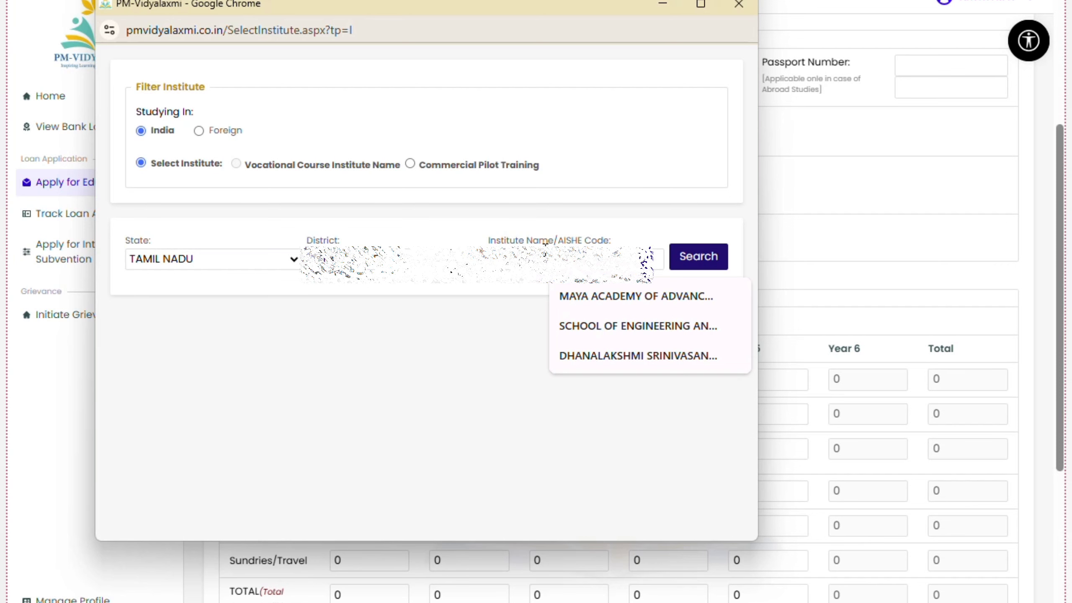
type("d")
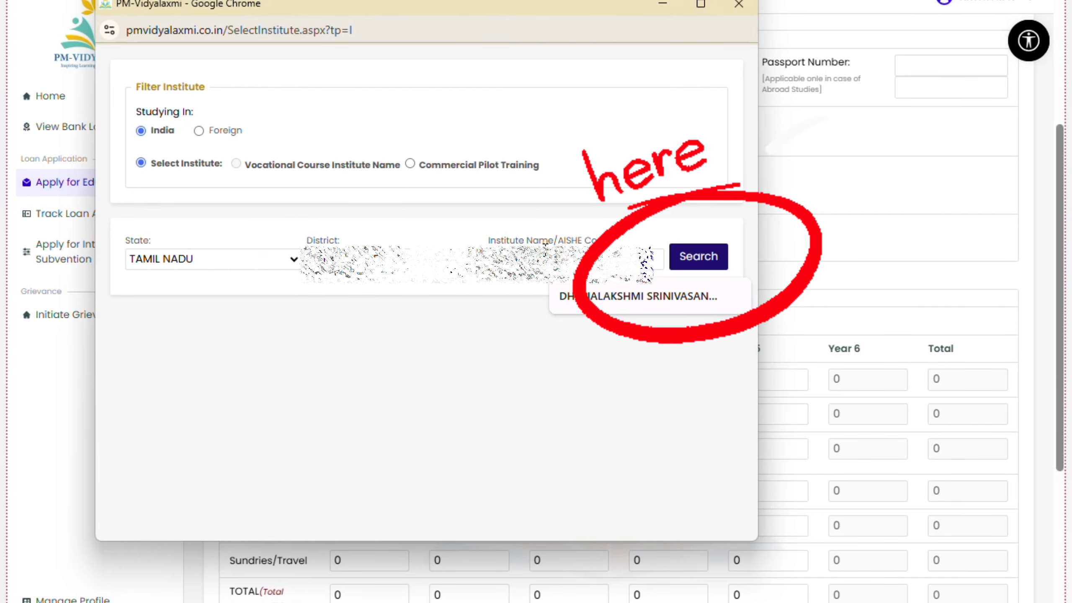
left_click(692, 262)
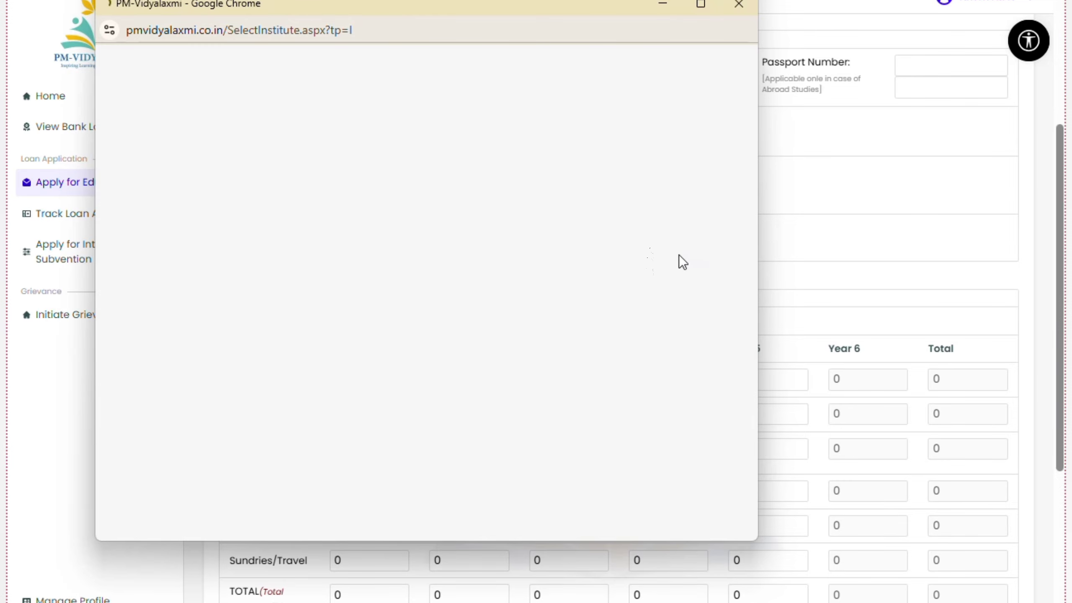
left_click_drag(117, 298, 375, 297)
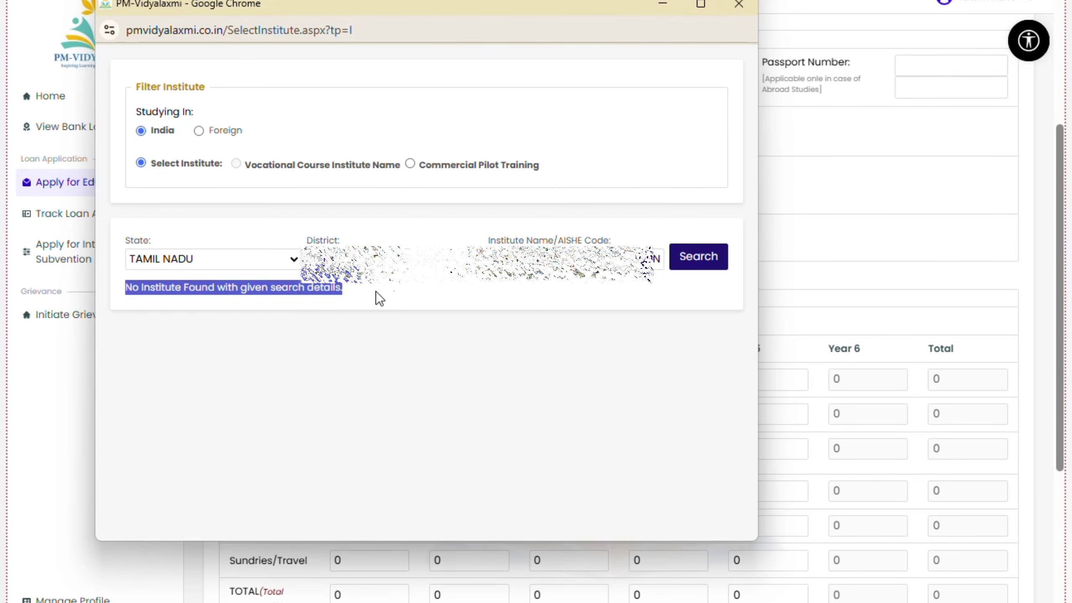
left_click(426, 299)
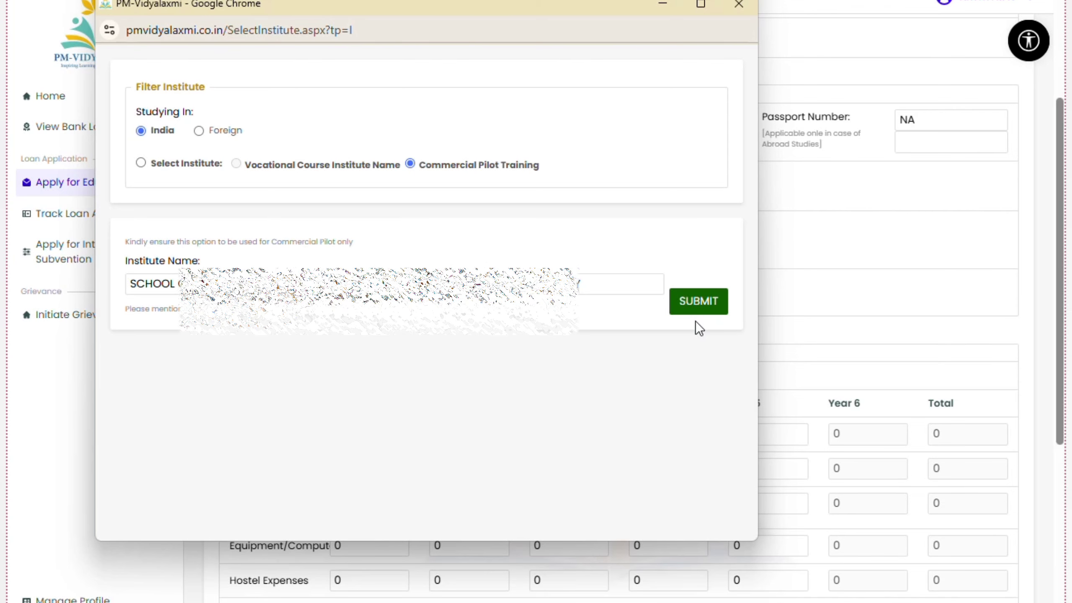
left_click(697, 322)
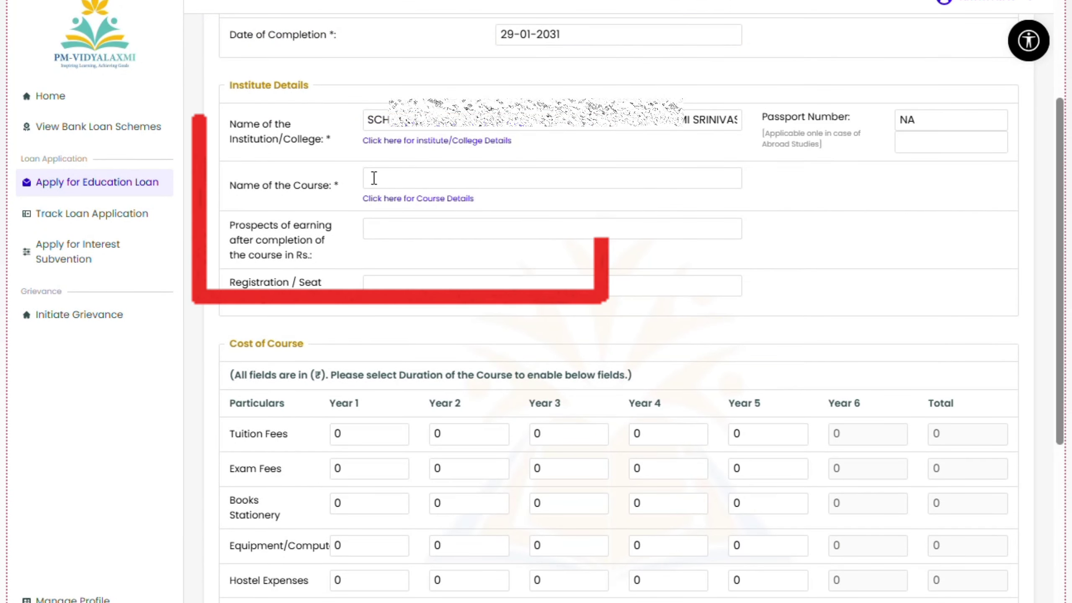
Open the course picker for Name of the Course and filter course names by 'B.TCH'
left_click_drag(226, 186, 344, 186)
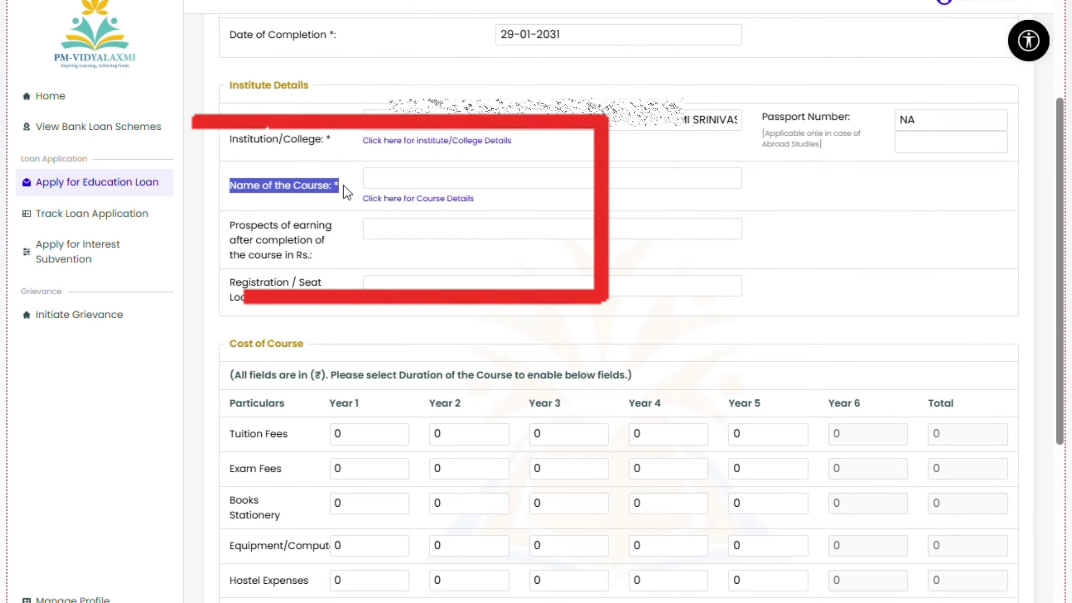
left_click(455, 178)
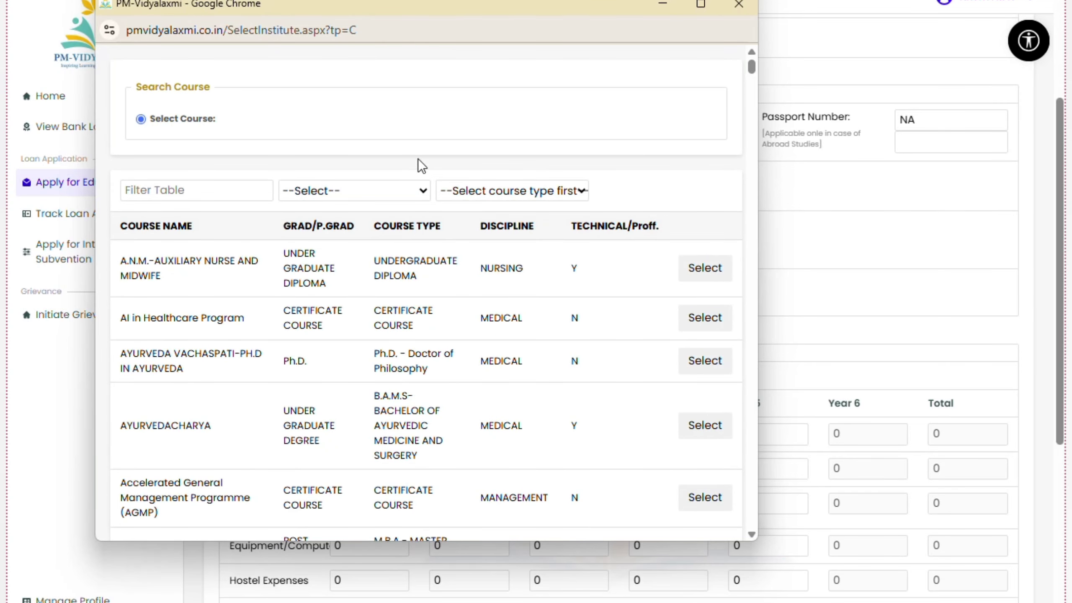
left_click(162, 188)
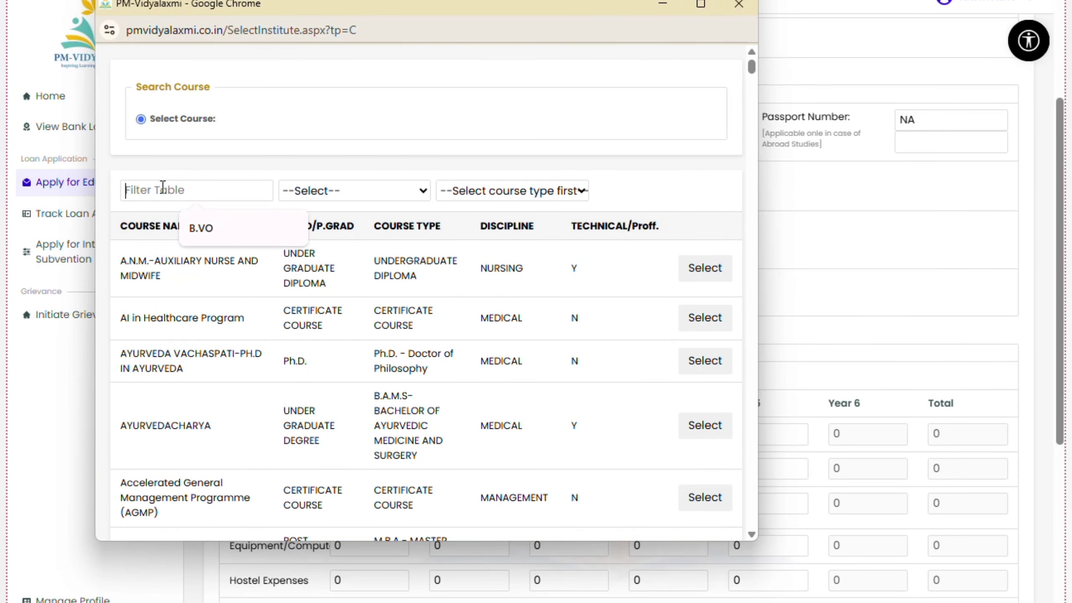
type("B.T")
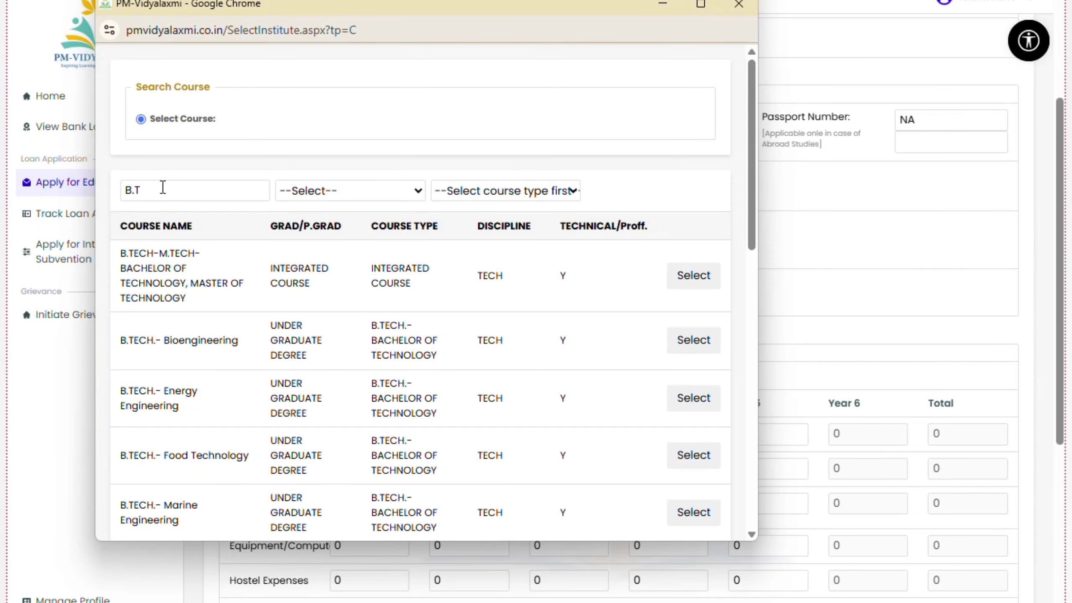
type("CH")
key("Tab")
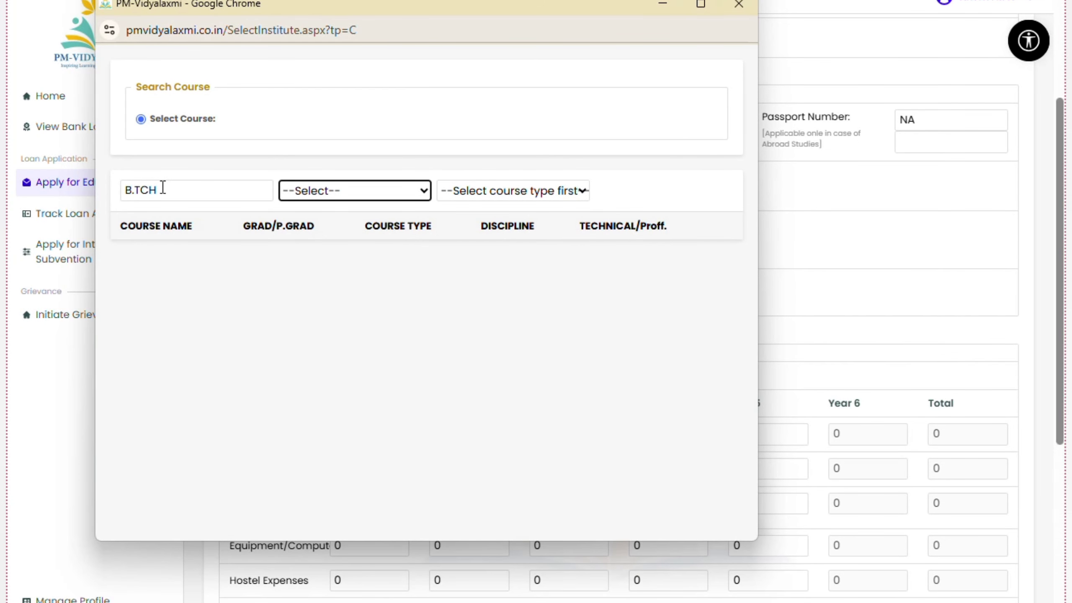
Filter courses to UNDER GRADUATE DEGREE and B.TECH.-BACHELOR OF TECHNOLOGY, then browse the listed courses
left_click(345, 191)
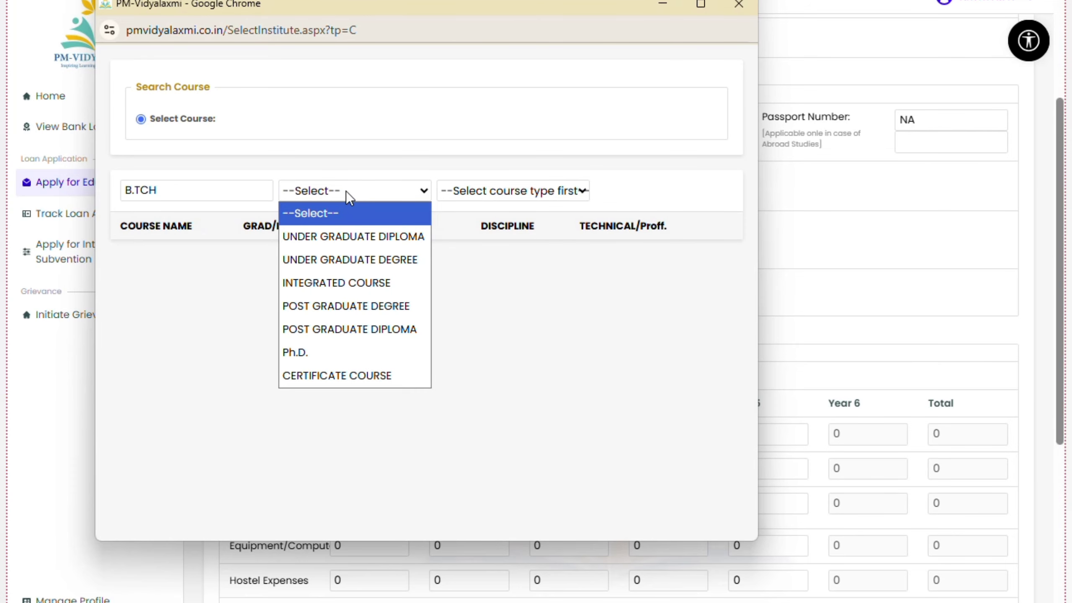
left_click(395, 264)
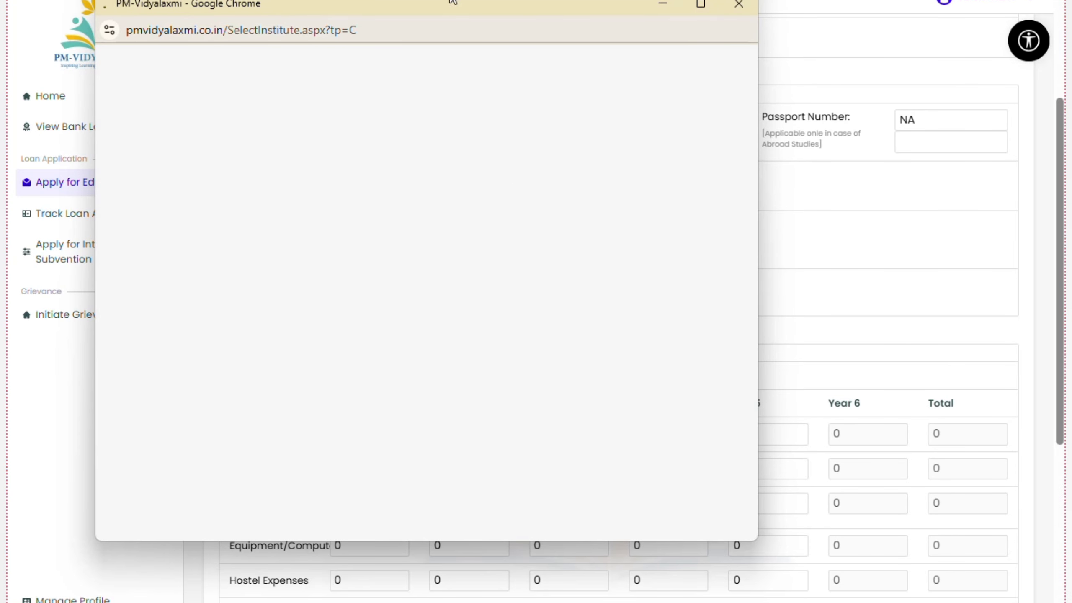
left_click(473, 187)
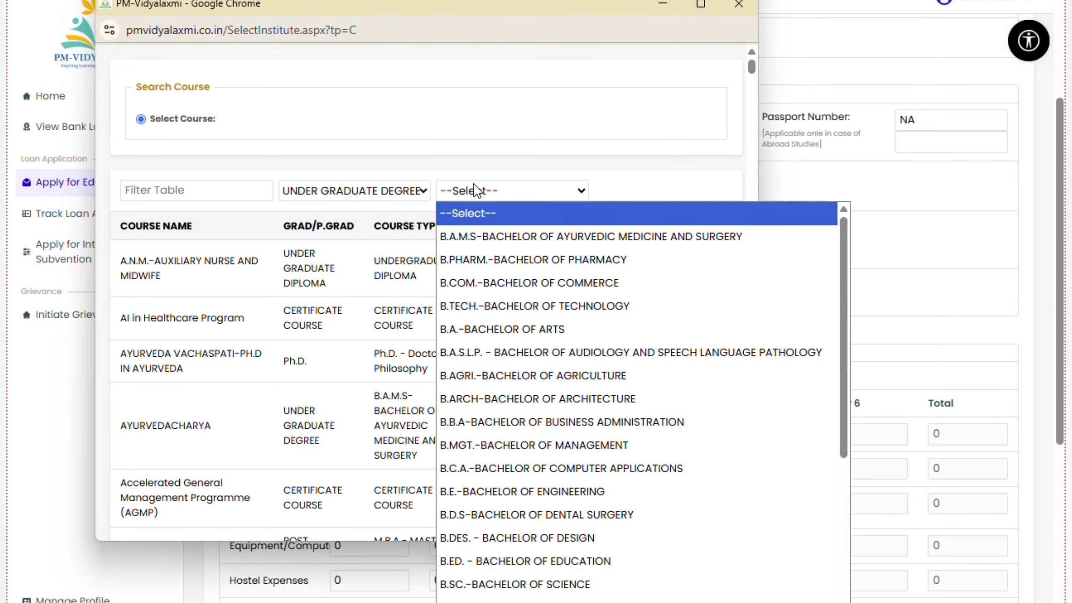
left_click(512, 308)
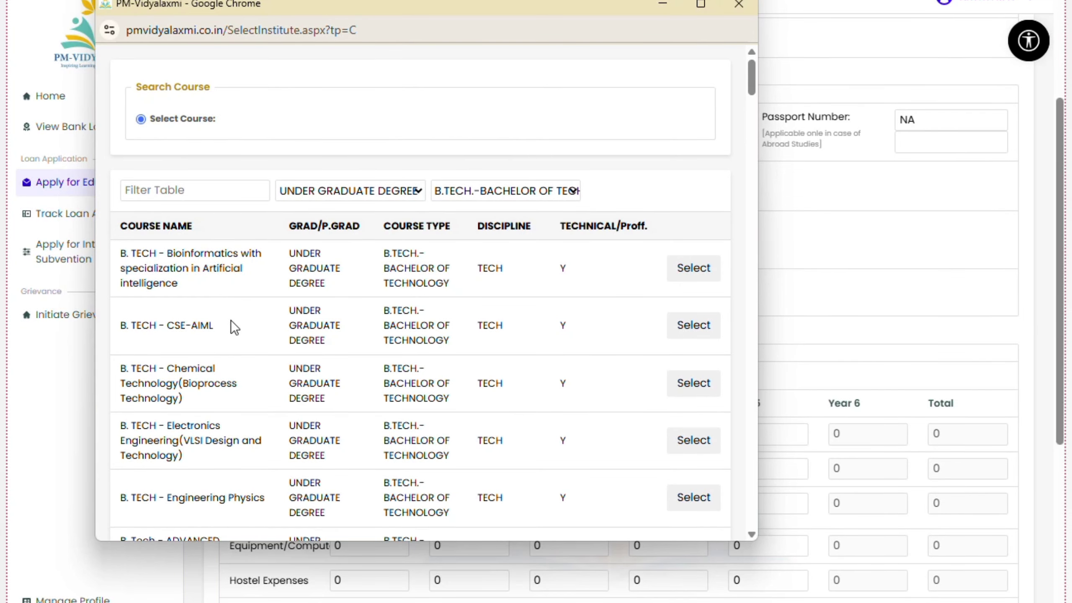
scroll(231, 325, "down", 1)
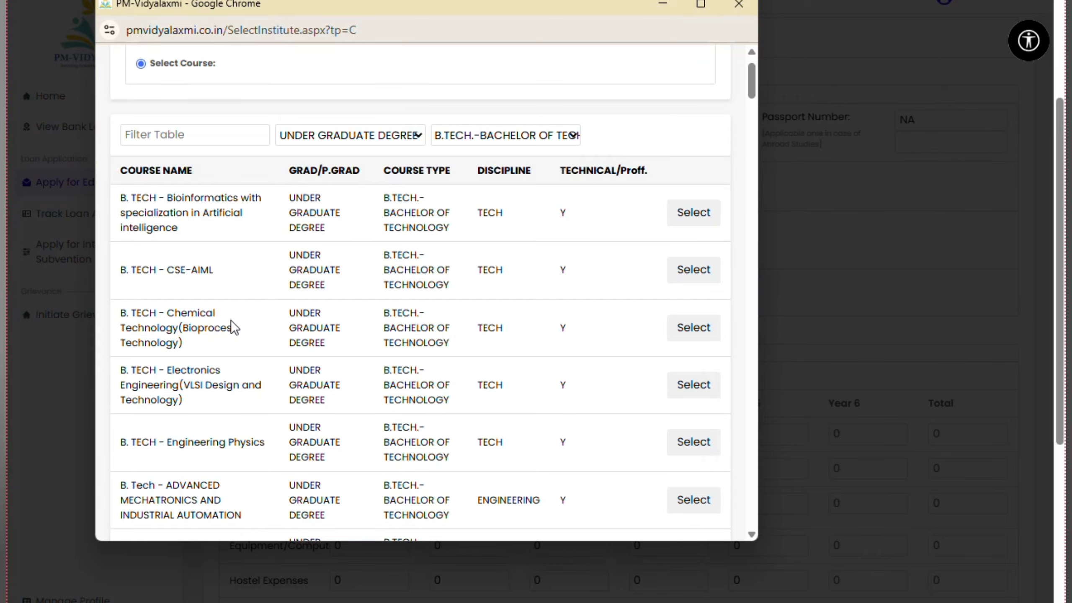
scroll(231, 325, "down", 1)
scroll(231, 332, "down", 1)
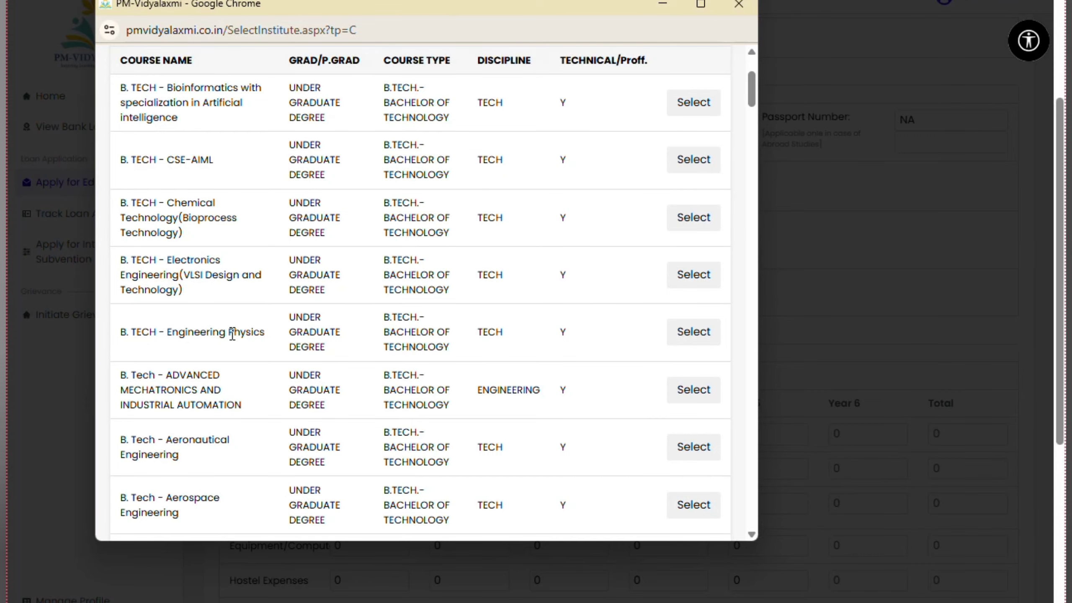
scroll(232, 333, "down", 4)
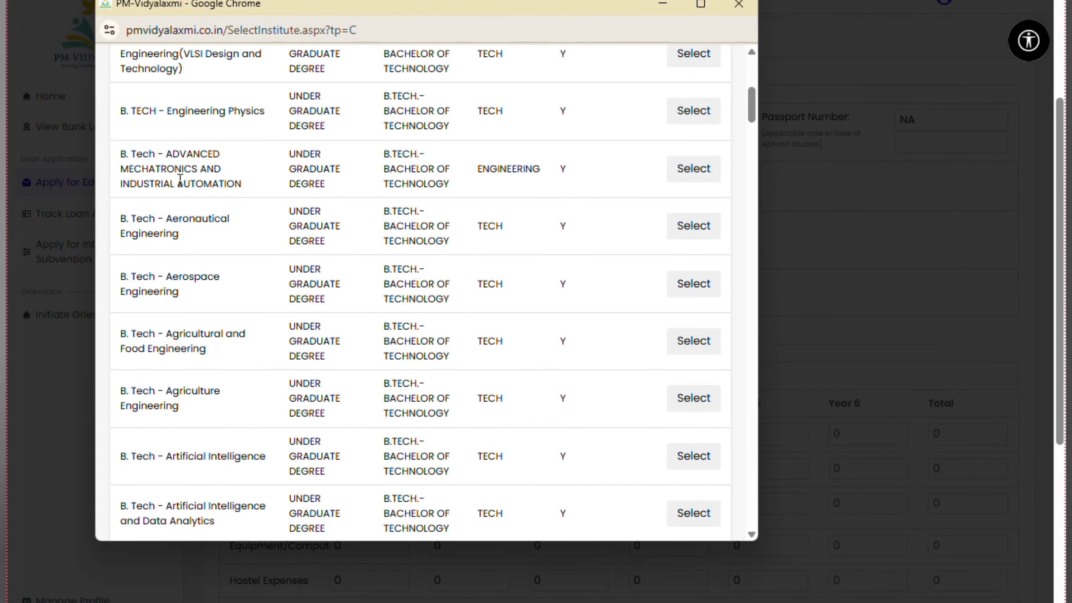
scroll(220, 471, "down", 1)
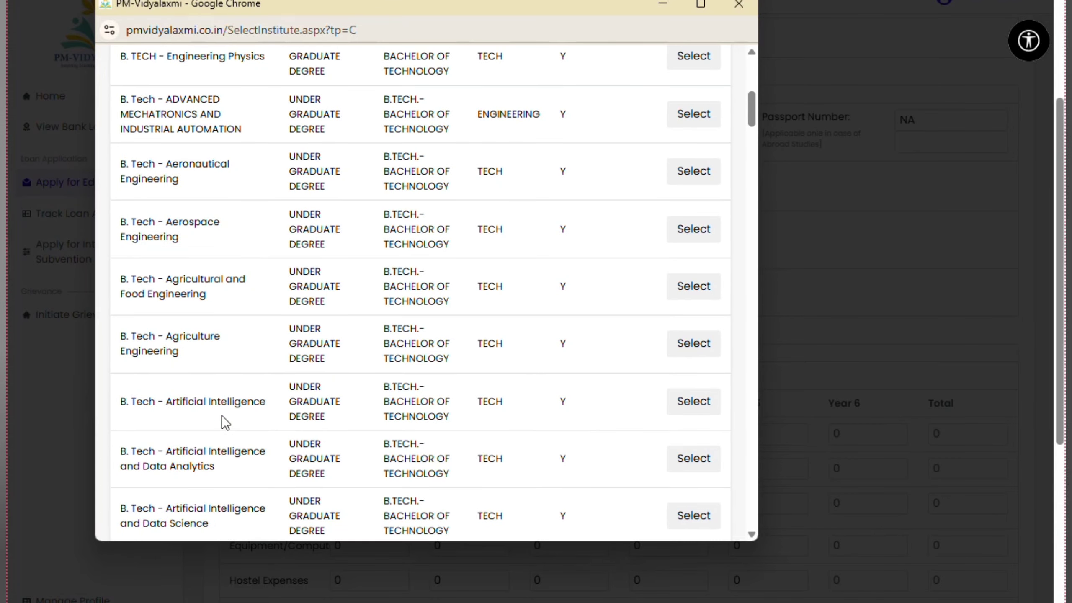
scroll(231, 405, "down", 3)
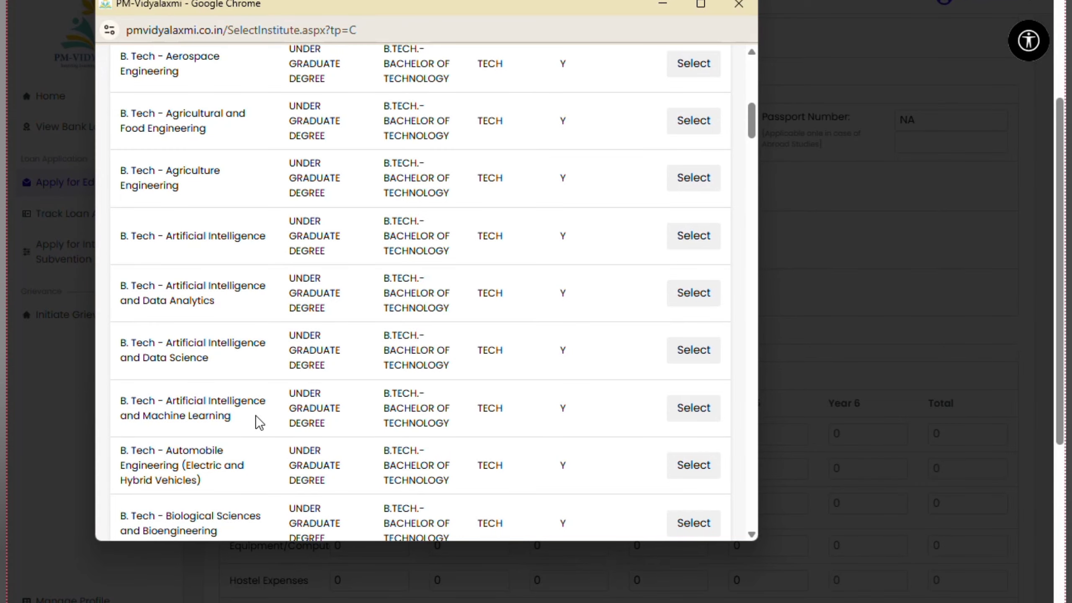
Select B. Tech - Artificial Intelligence and Machine Learning; earning prospects and seat-locking fee are 20000
left_click(671, 408)
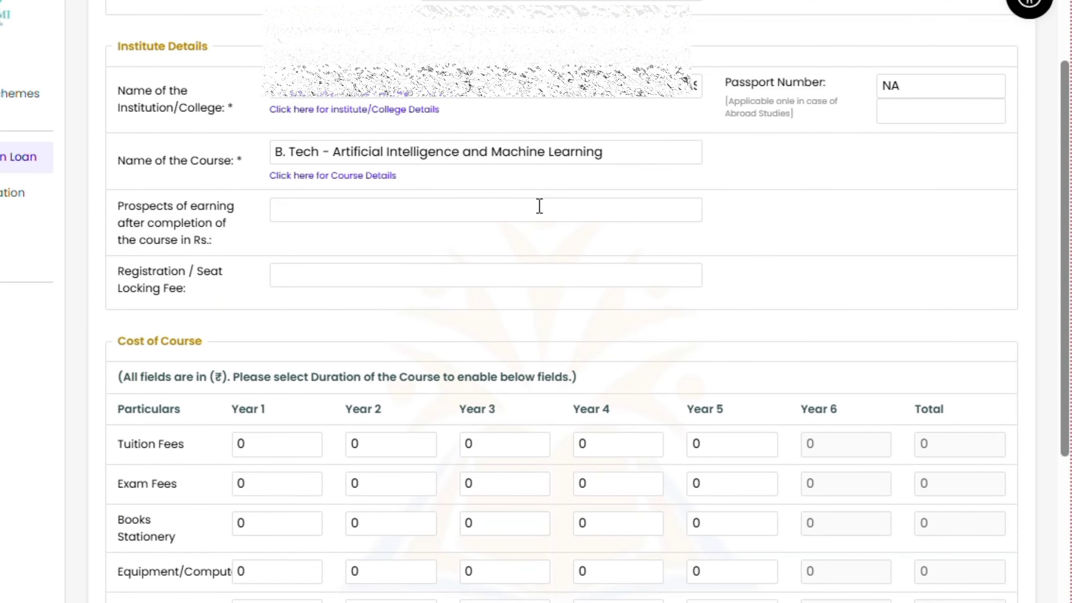
scroll(188, 240, "down", 1)
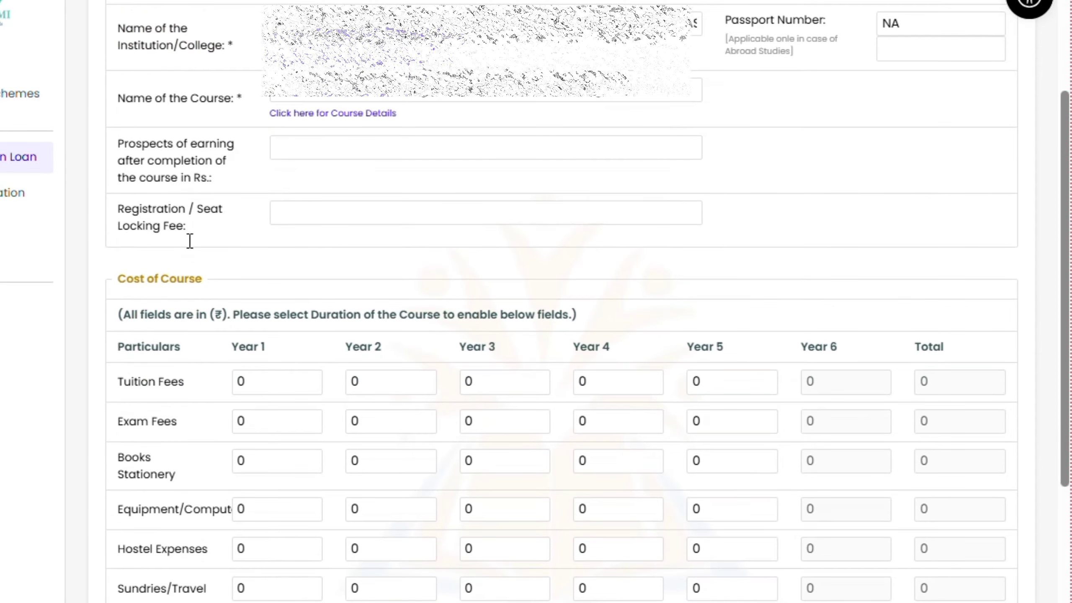
left_click_drag(117, 146, 265, 156)
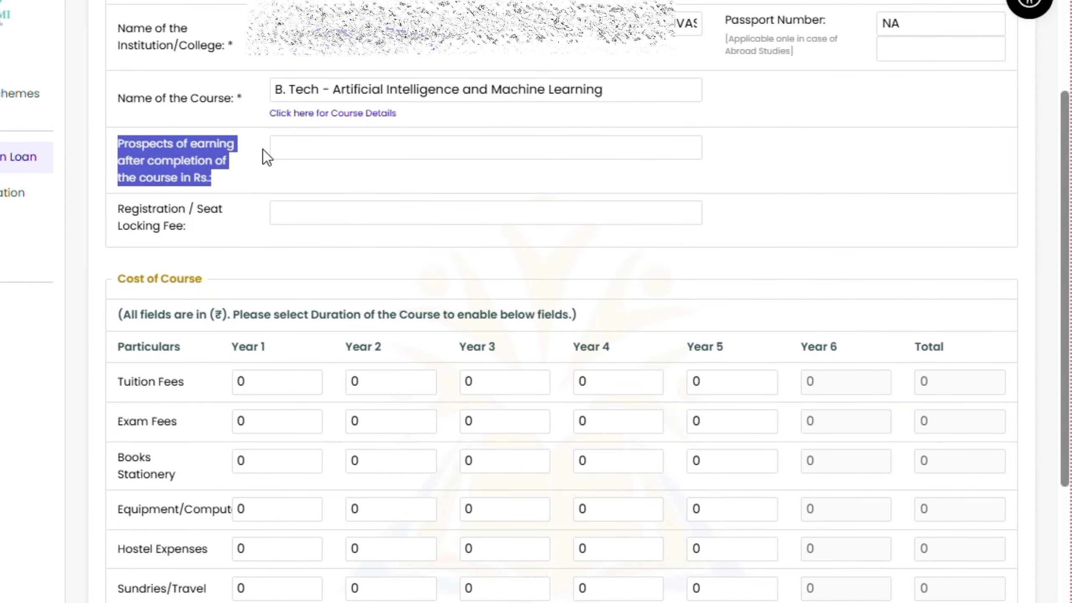
left_click(295, 191)
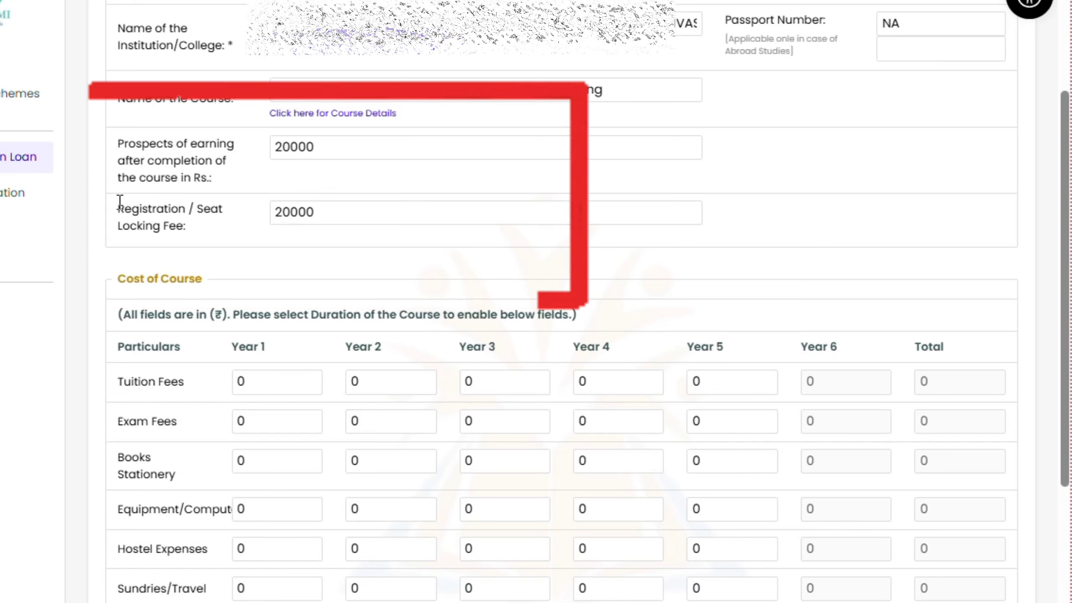
mouse_move(114, 209)
left_mouse_down()
mouse_move(287, 212)
mouse_move(249, 237)
left_mouse_up()
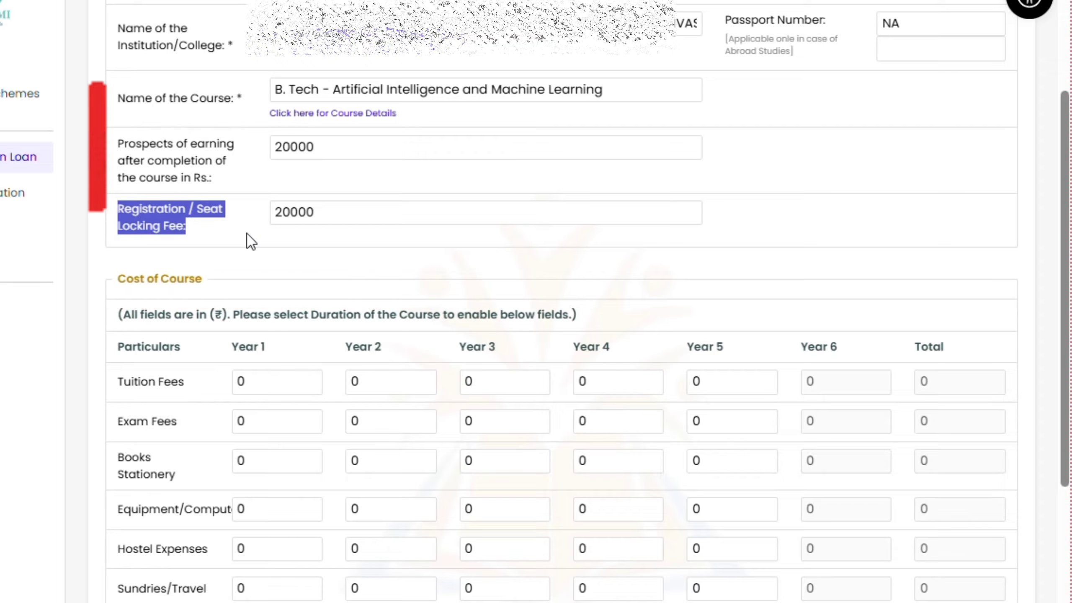
left_click(250, 235)
Review the Cost of Course table and its Year 1 to Year 6 column headings
scroll(280, 230, "down", 2)
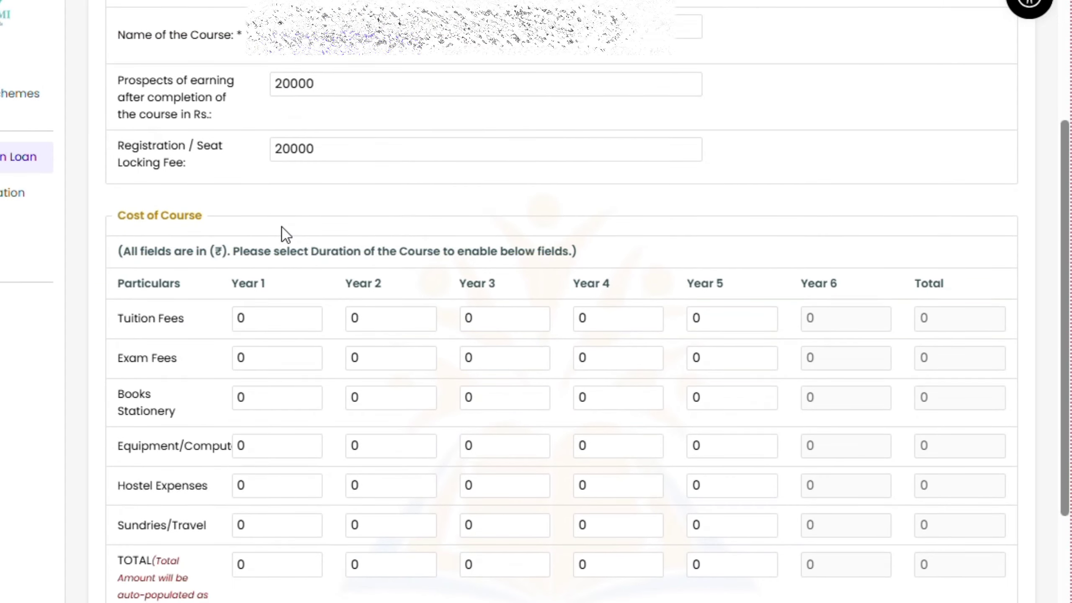
scroll(309, 219, "down", 5)
left_click_drag(121, 35, 237, 36)
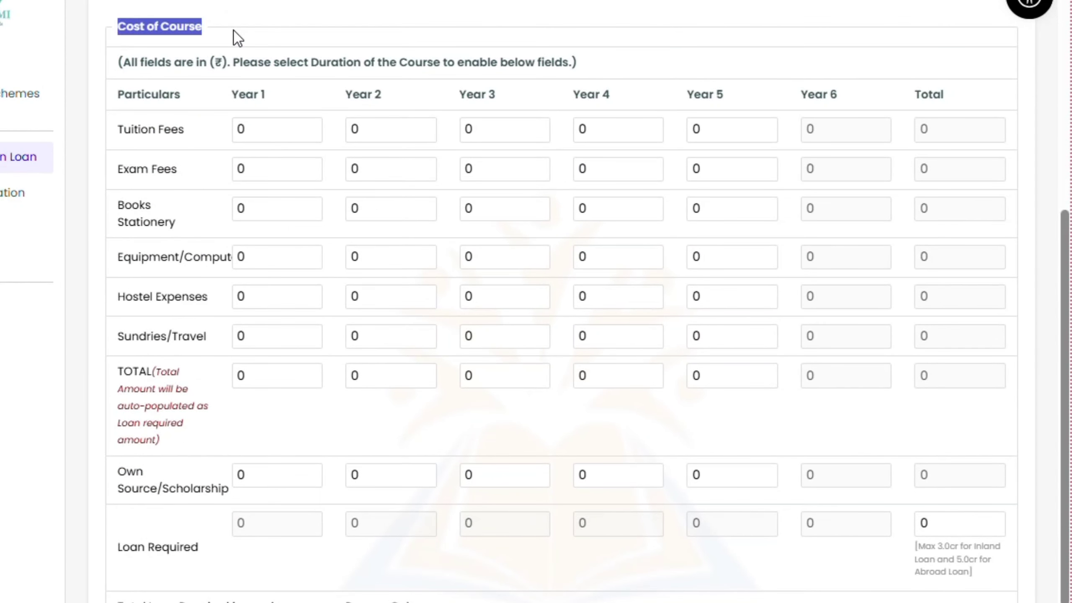
left_click(345, 8)
left_click_drag(231, 95, 278, 96)
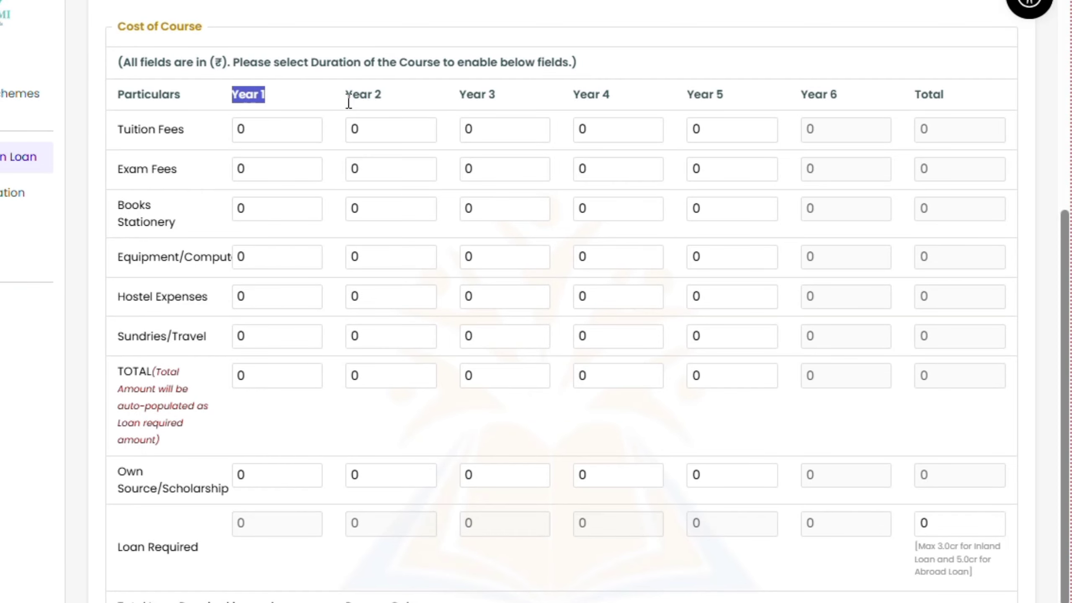
left_click_drag(345, 95, 382, 95)
left_click_drag(459, 95, 496, 95)
left_click_drag(580, 95, 611, 95)
left_click_drag(708, 95, 883, 105)
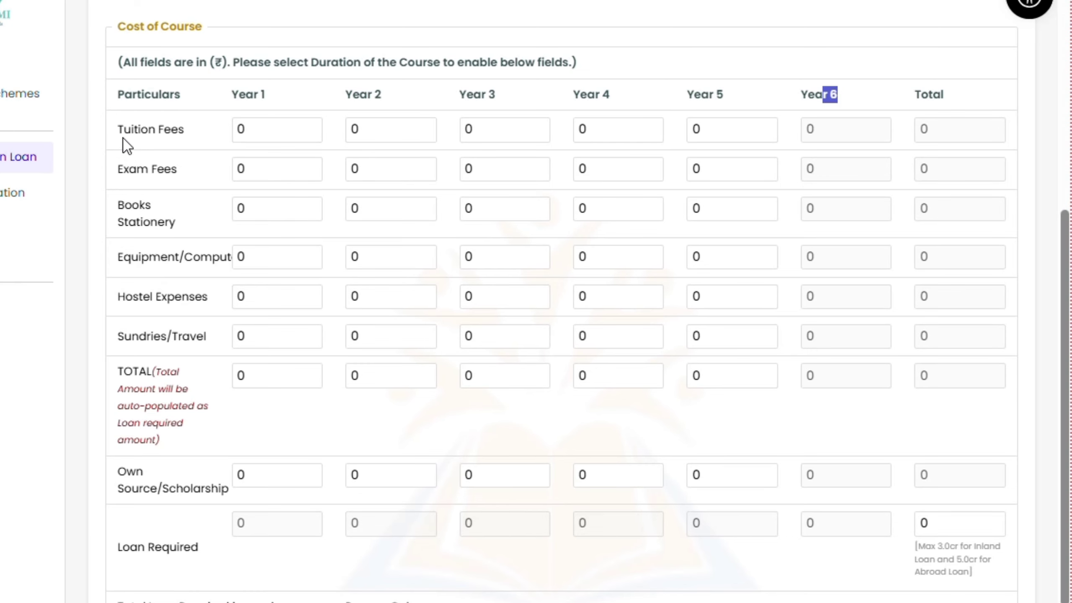
Enter Year 1 costs: tuition 12500, exam 5000, books 10000, sundries 6000, hostel 6000
left_click(297, 132)
key("BackSpace")
type("12500")
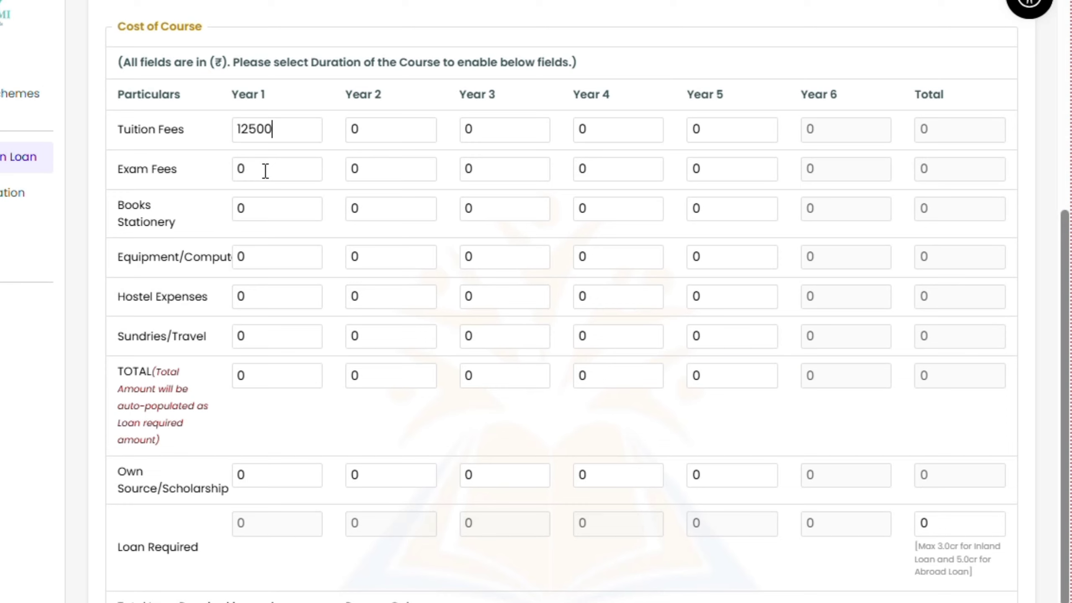
left_click(250, 170)
key("BackSpace")
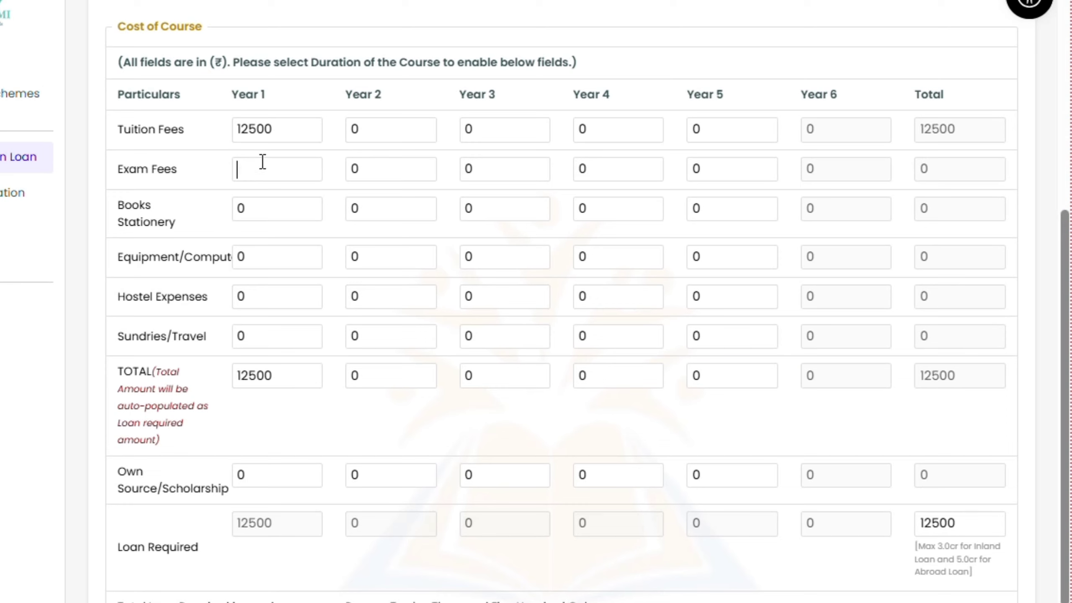
type("5000")
double_click(264, 209)
type("10000")
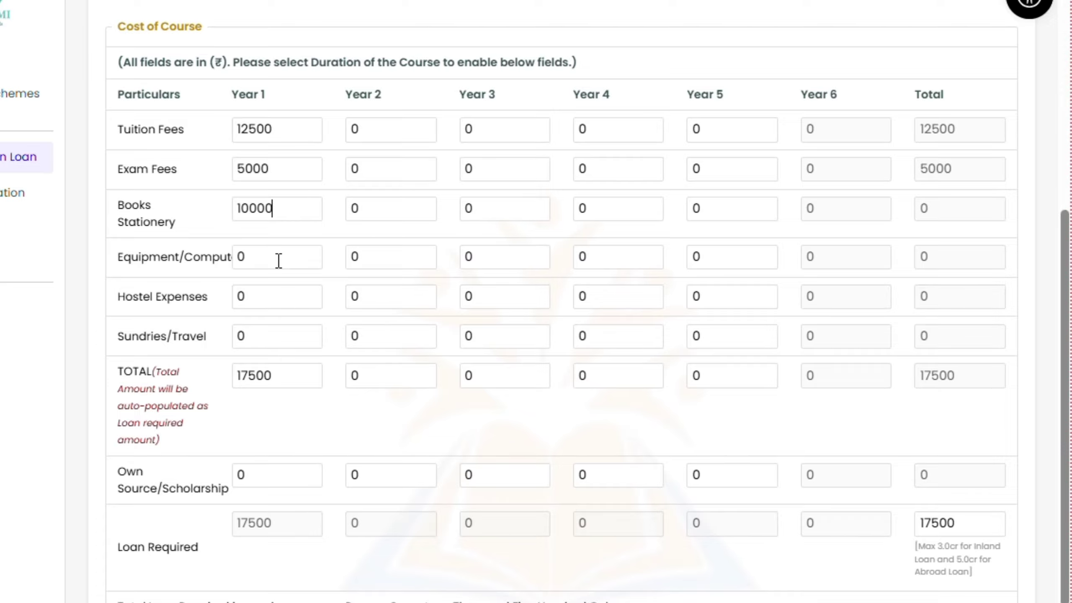
double_click(251, 334)
type("6000")
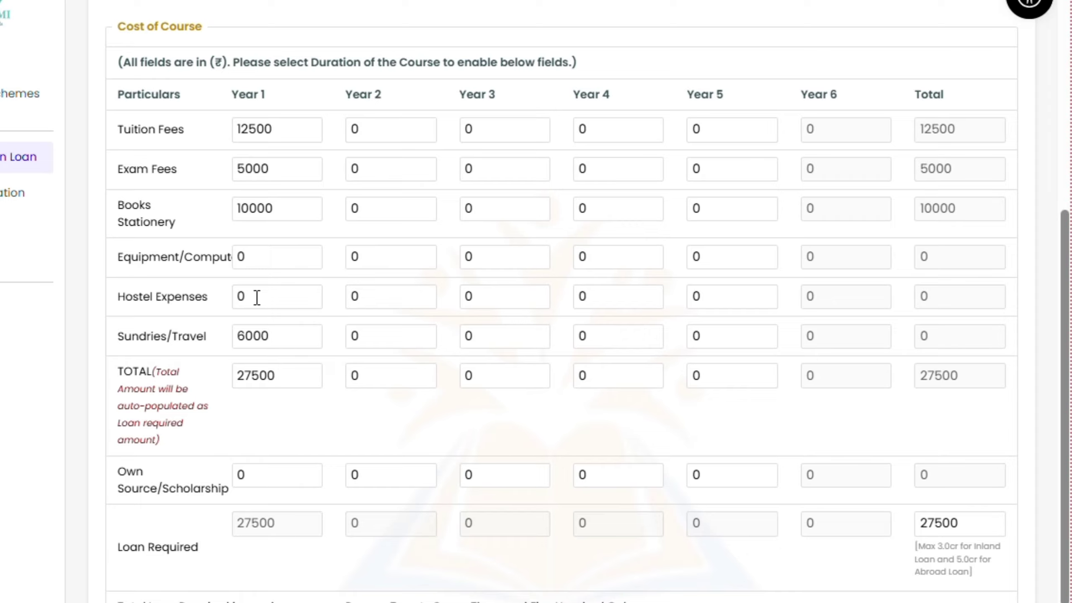
left_click_drag(257, 297, 194, 296)
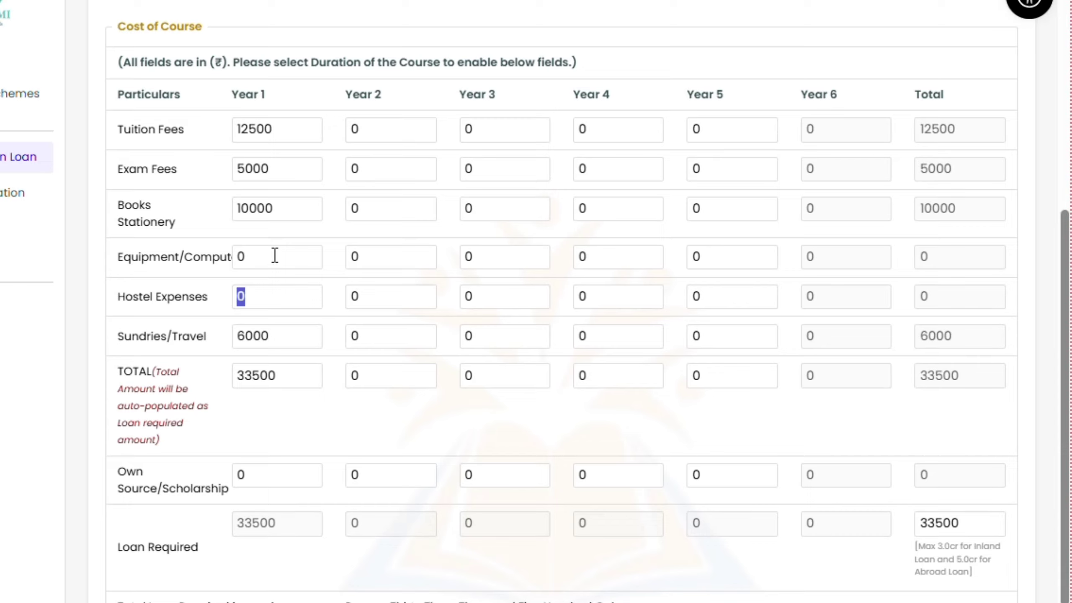
type("6000")
Enter Year 2 tuition fees of 125000 and exam fees of 5000
left_click(381, 129)
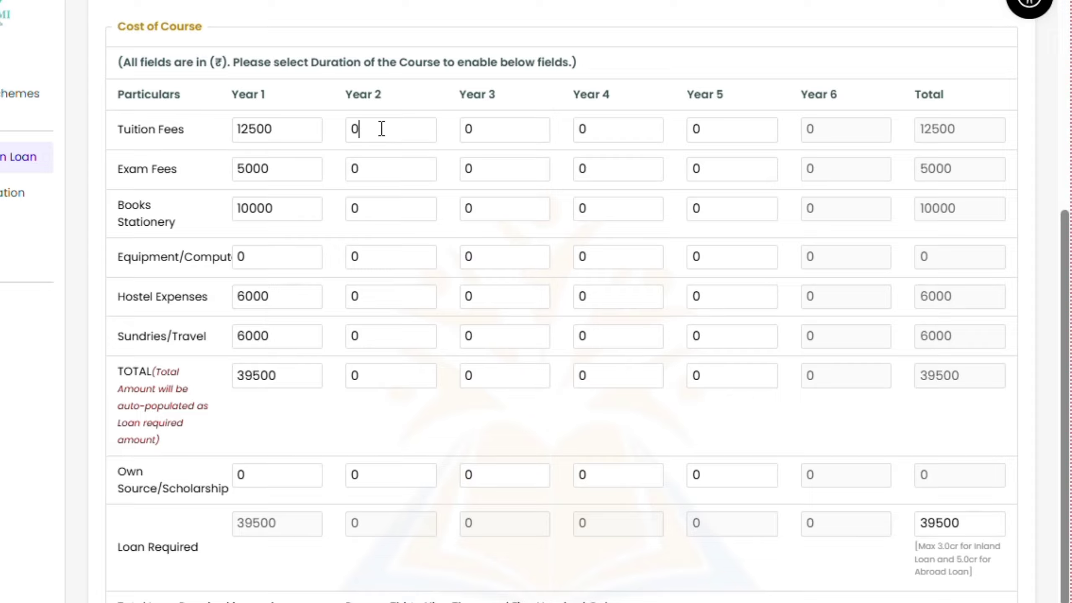
left_click_drag(381, 129, 209, 129)
type("125000")
left_click_drag(386, 167, 210, 167)
type("5000")
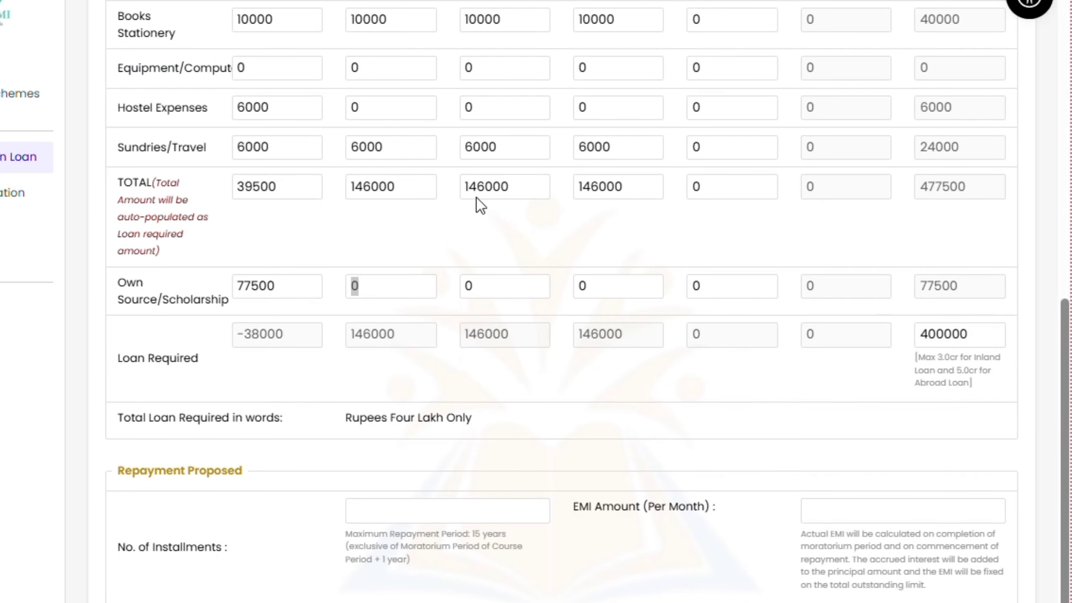
Check the cost totals, with the overall total at 477500
scroll(634, 182, "up", 4)
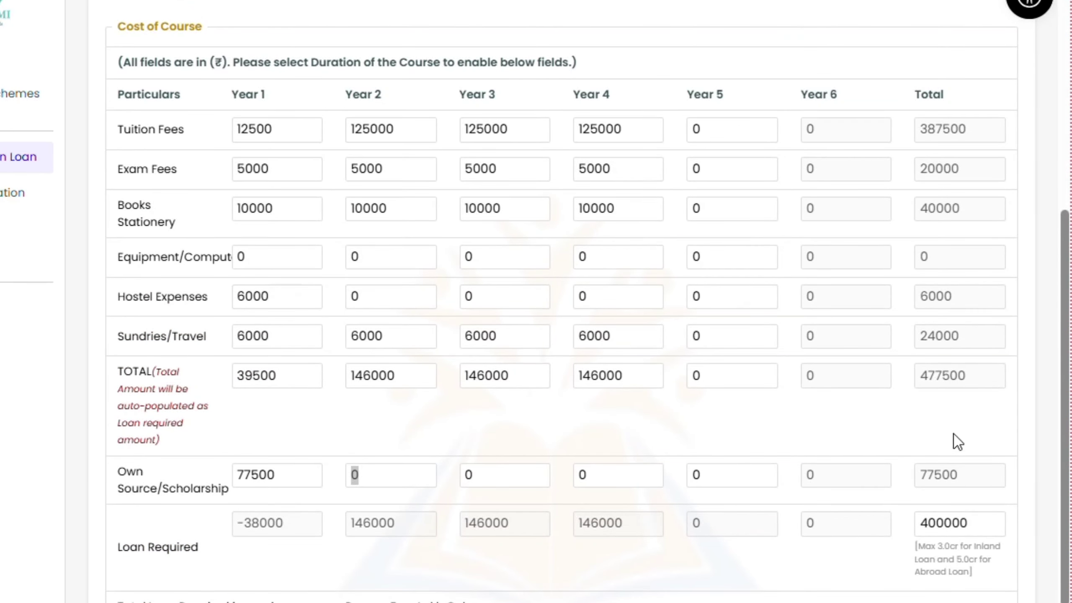
left_click_drag(912, 96, 912, 383)
left_click(957, 392)
left_click(910, 383)
scroll(306, 551, "down", 1)
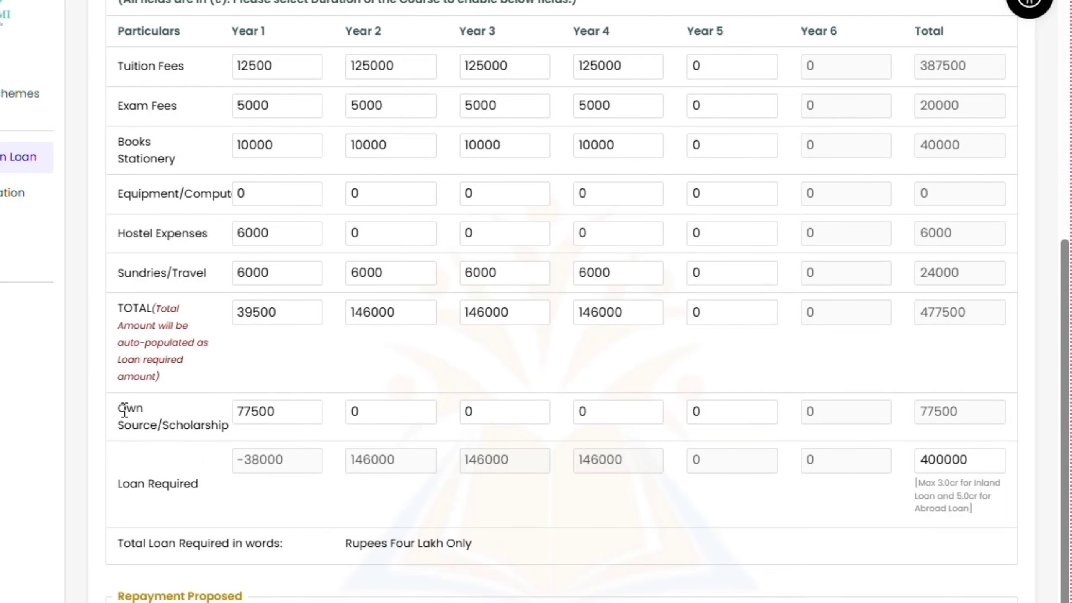
Set Own Source/Scholarship for Year 1 to 77500, bringing the loan required to 400000
mouse_move(125, 415)
left_mouse_down()
mouse_move(247, 445)
mouse_move(279, 411)
left_mouse_up()
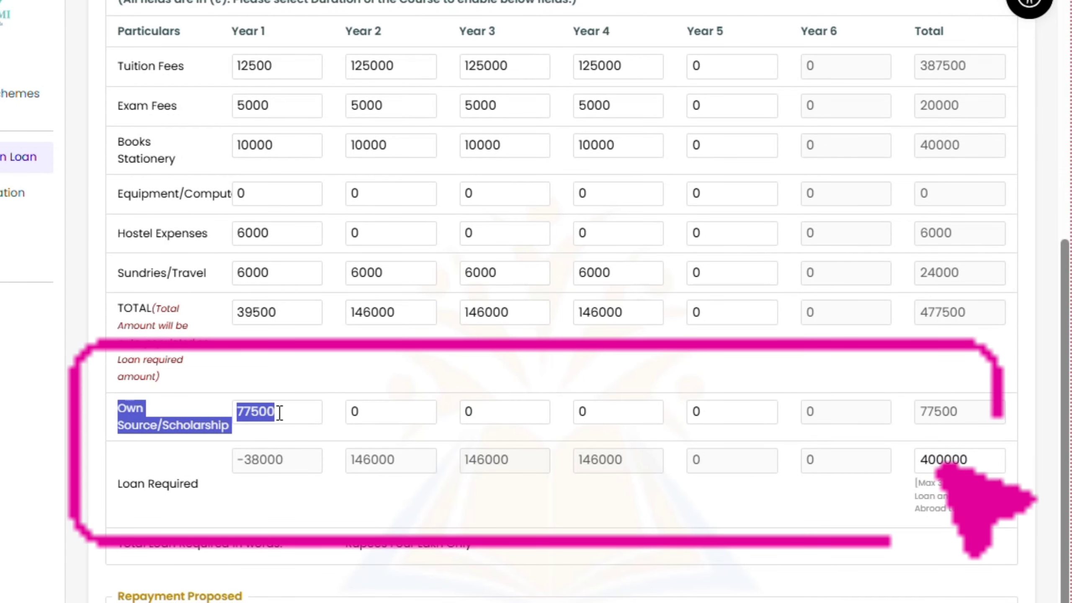
left_click(302, 412)
double_click(302, 412)
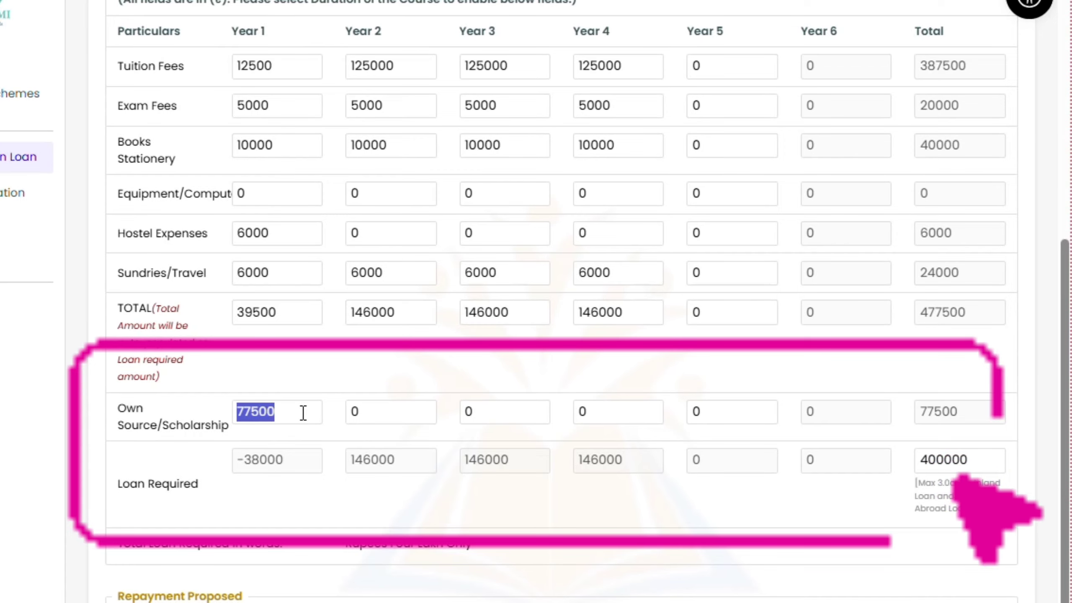
key("BackSpace")
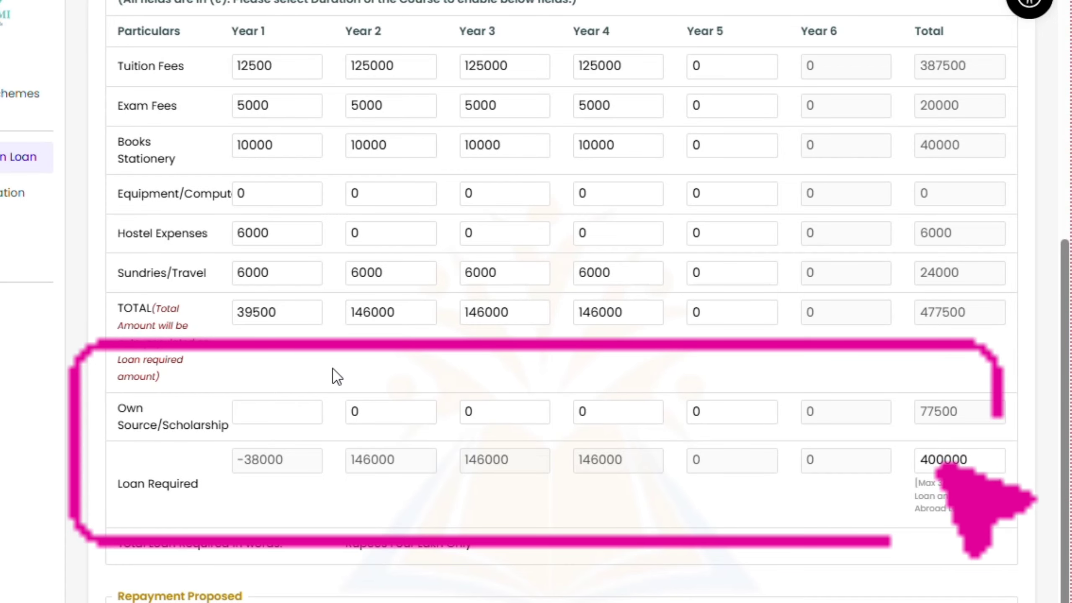
type("77500")
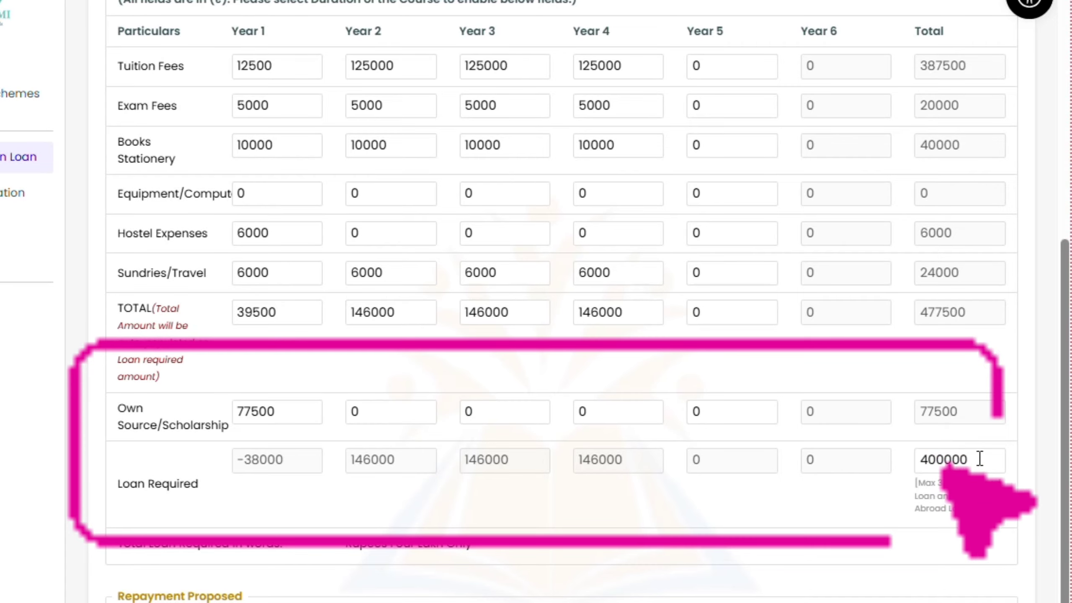
left_click_drag(978, 457, 902, 465)
left_click(814, 514)
Review Loan Required, the amount in words (Rupees Four Lakh Only) and the Repayment Proposed section
scroll(638, 505, "down", 1)
scroll(638, 504, "down", 4)
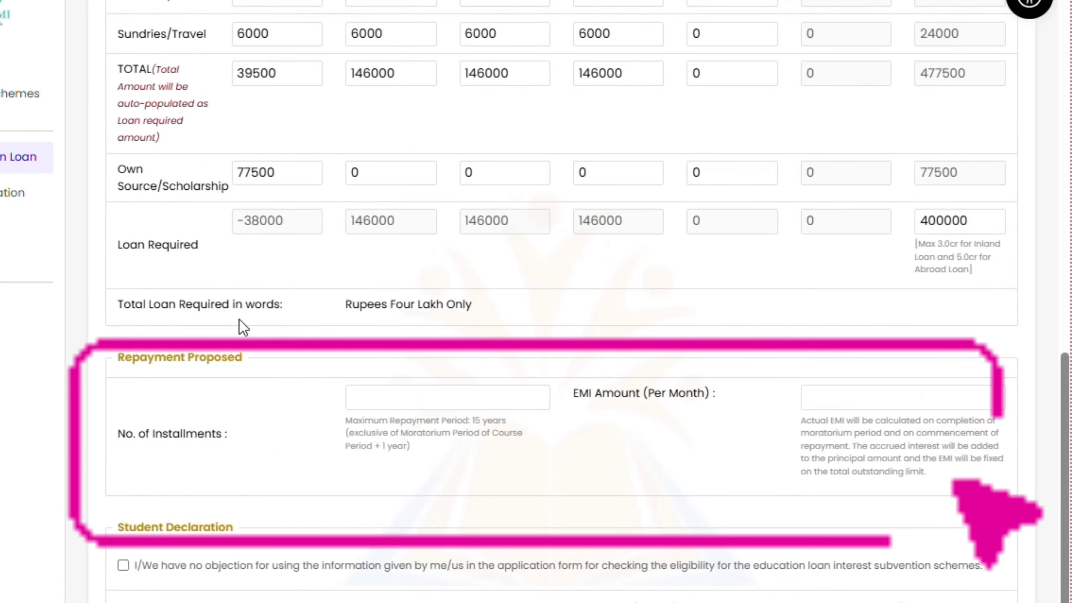
left_click_drag(120, 304, 298, 321)
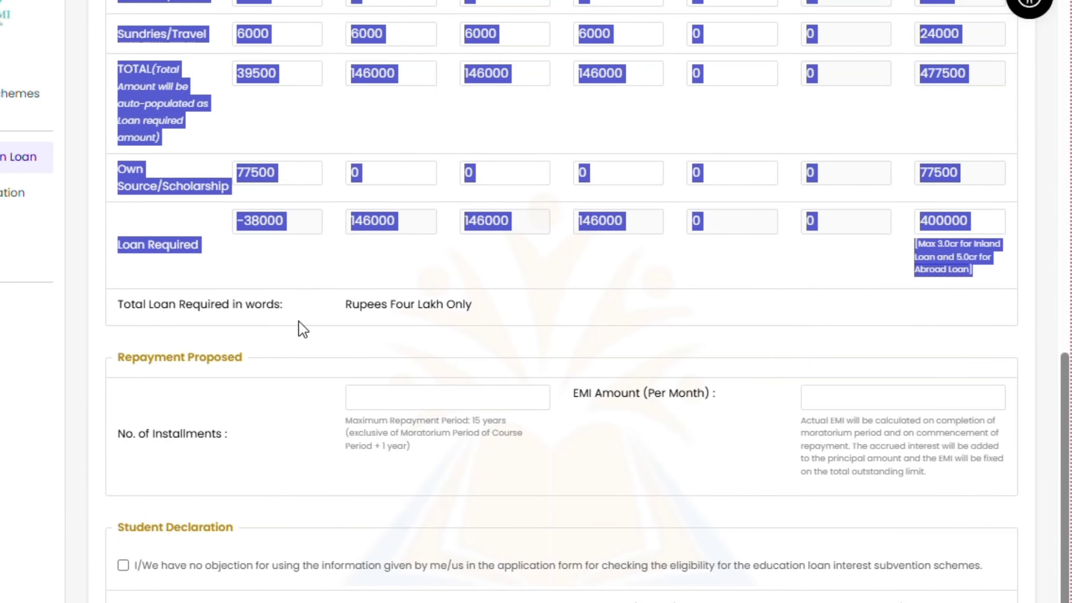
left_click(300, 261)
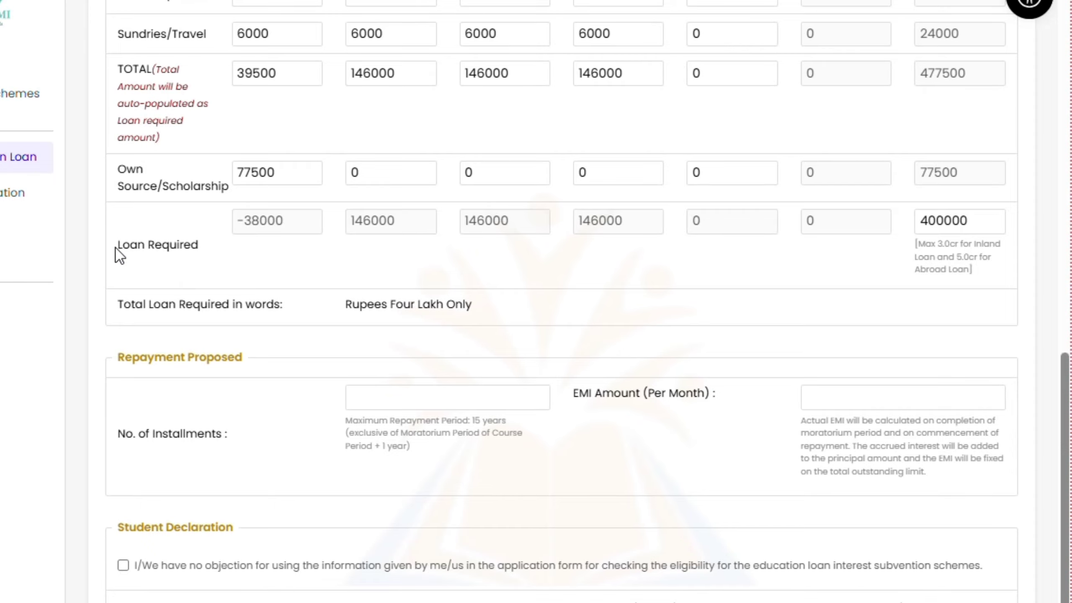
left_click_drag(115, 252, 228, 255)
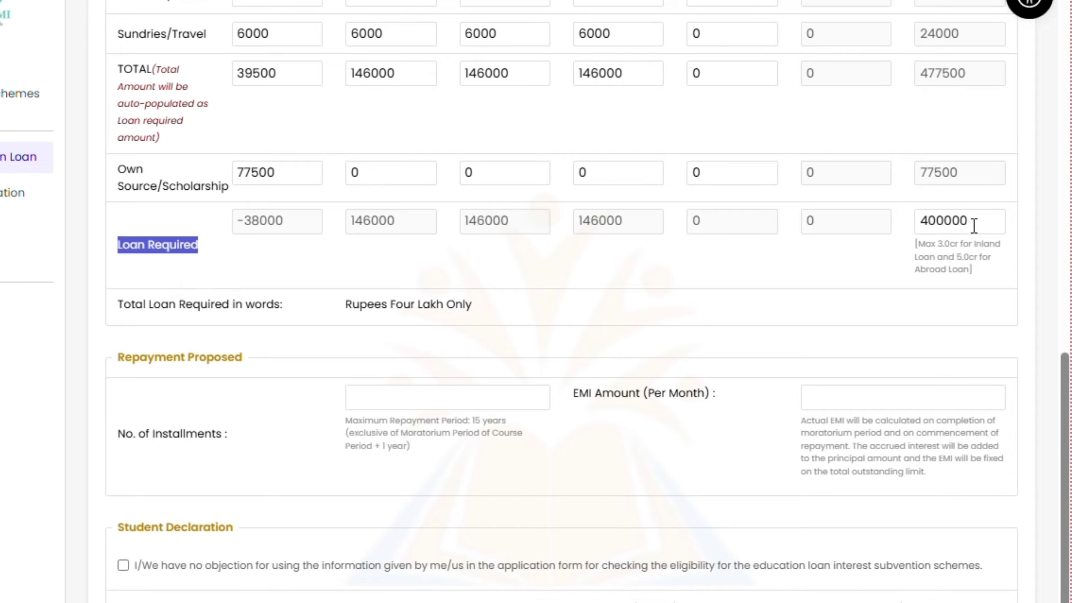
left_click_drag(113, 304, 507, 313)
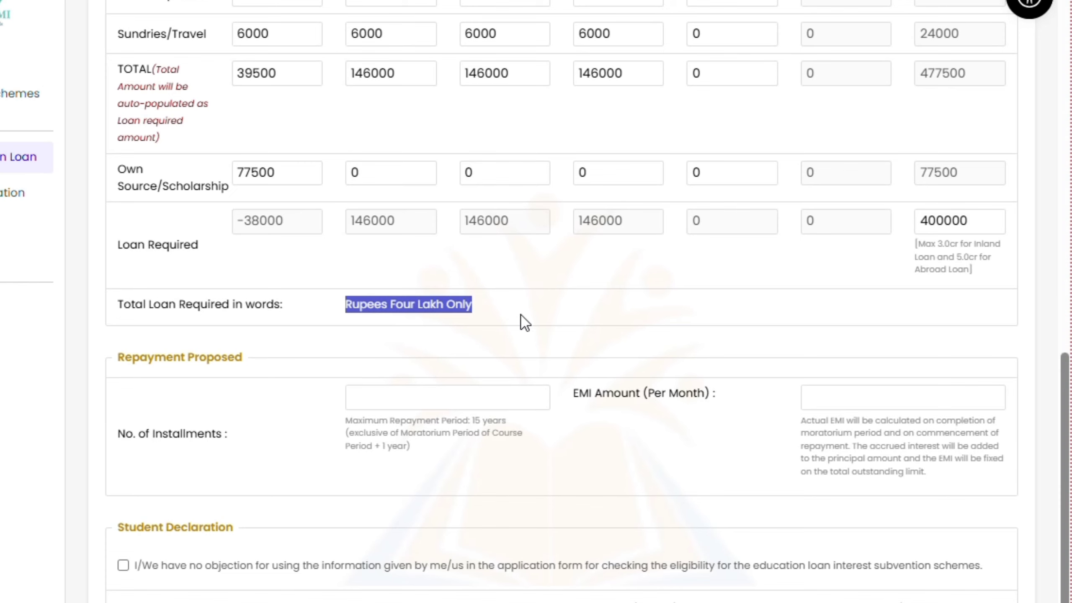
left_click(523, 321)
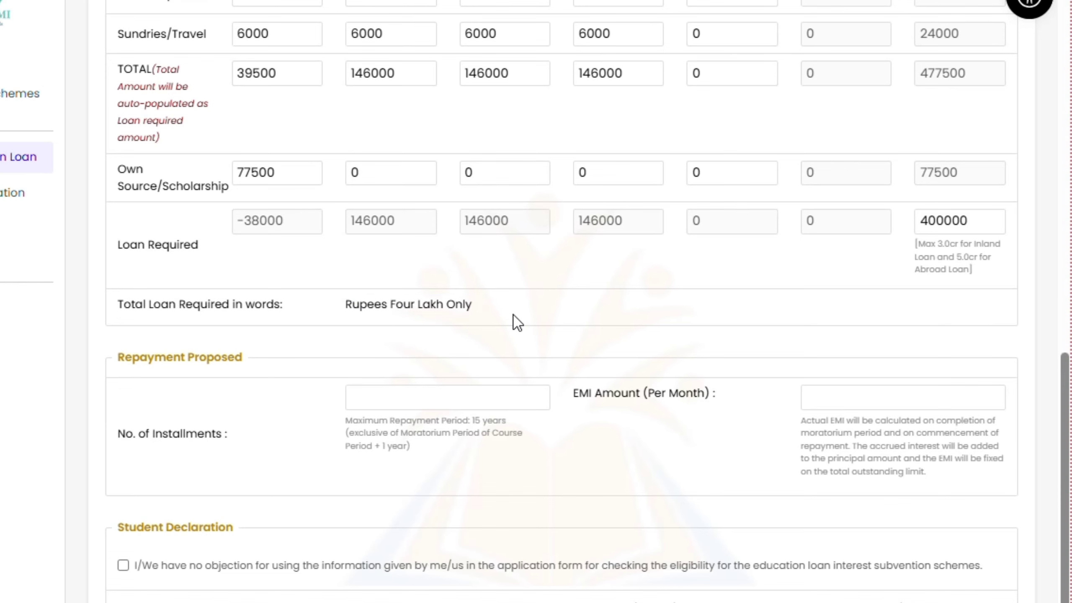
left_click_drag(117, 198, 294, 199)
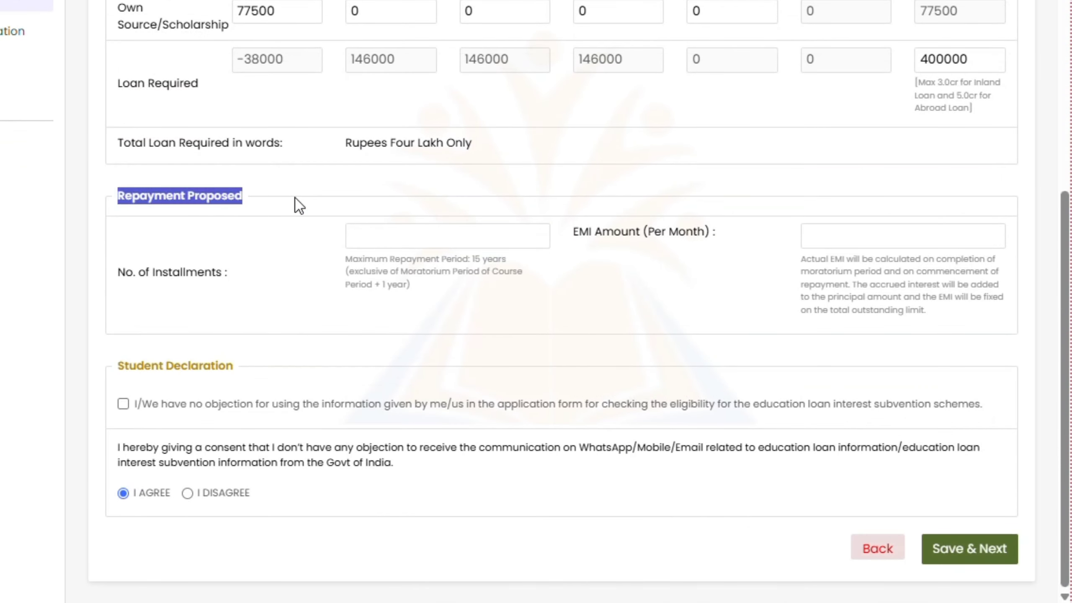
left_click(342, 207)
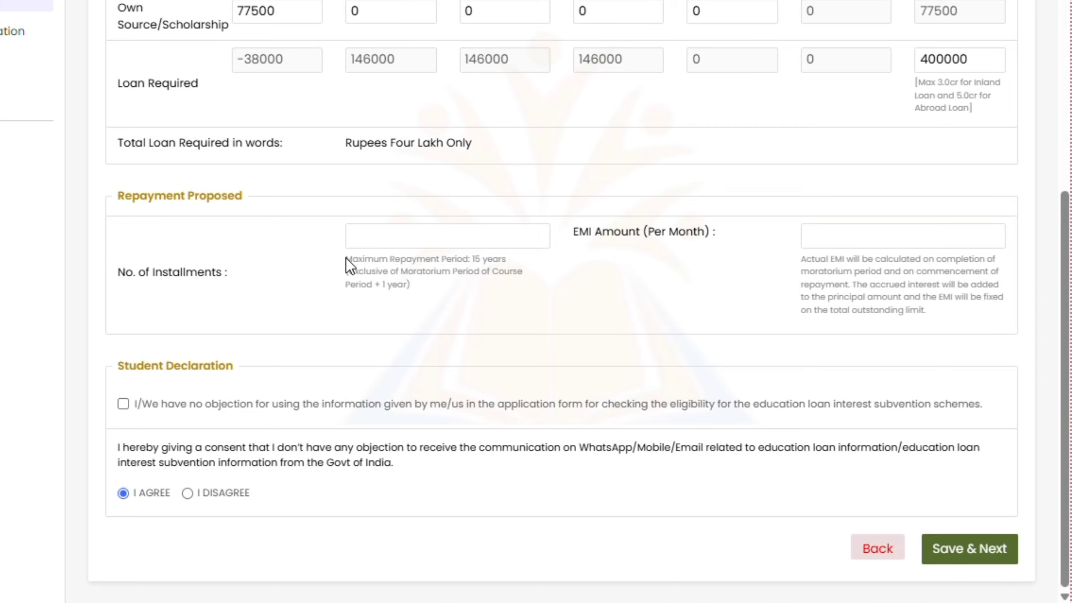
left_click(362, 237)
Tick the Student Declaration for subvention eligibility checks and keep I AGREE selected
left_click_drag(114, 372, 270, 364)
left_click(123, 404)
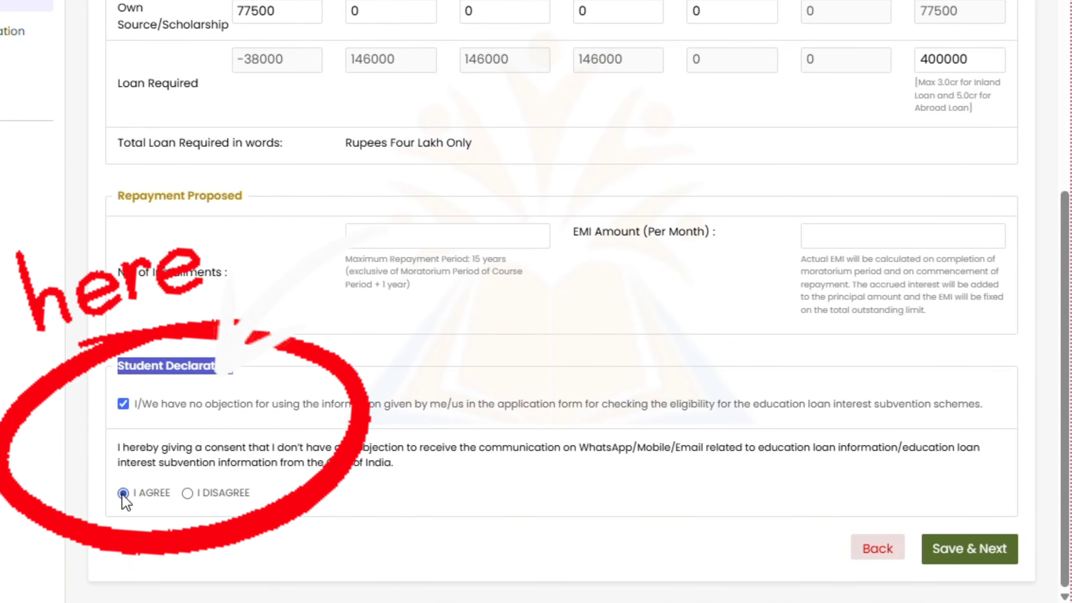
left_click(965, 551)
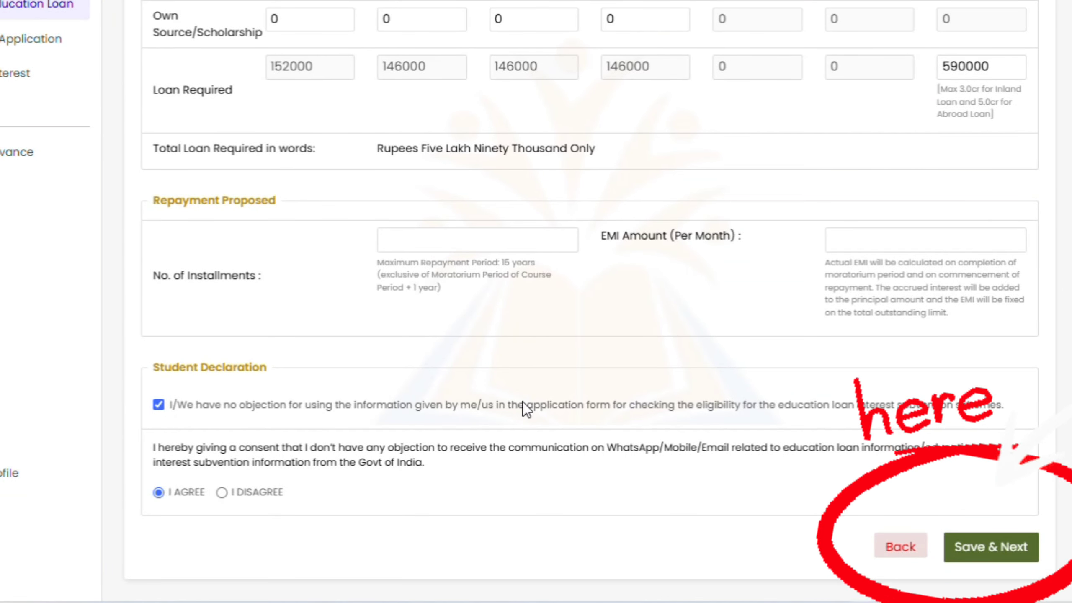
Save the course information and dismiss the saved-successfully message
left_click(1010, 551)
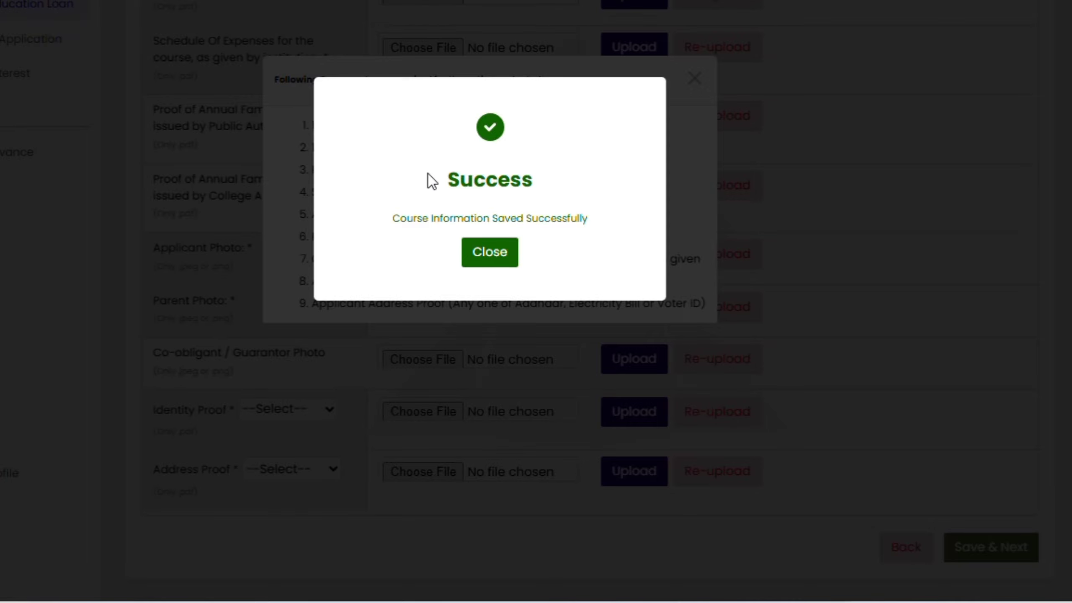
left_click_drag(437, 176, 597, 177)
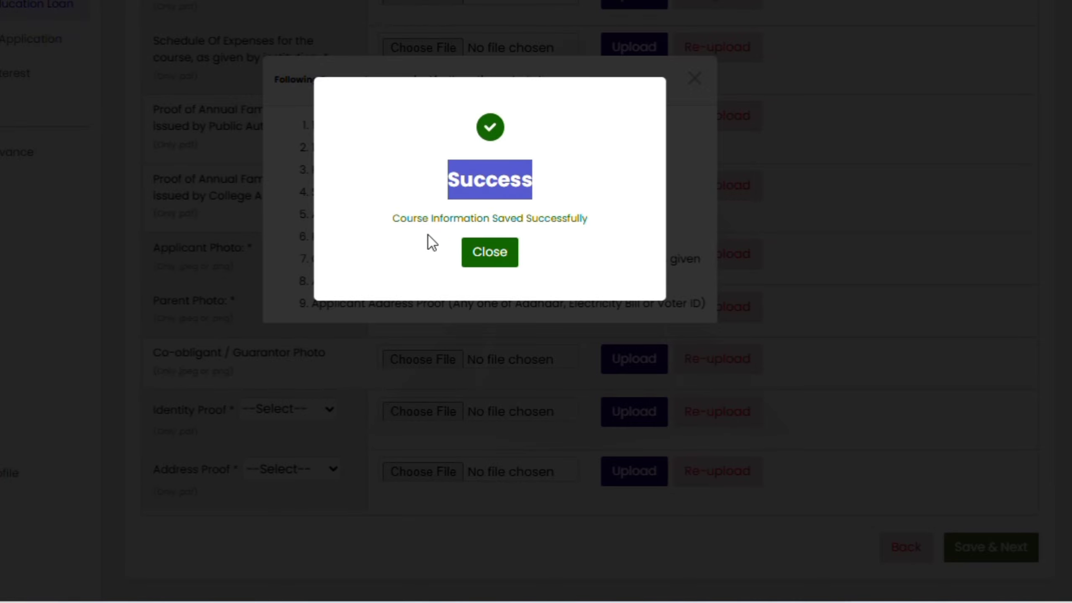
left_click_drag(394, 222, 561, 219)
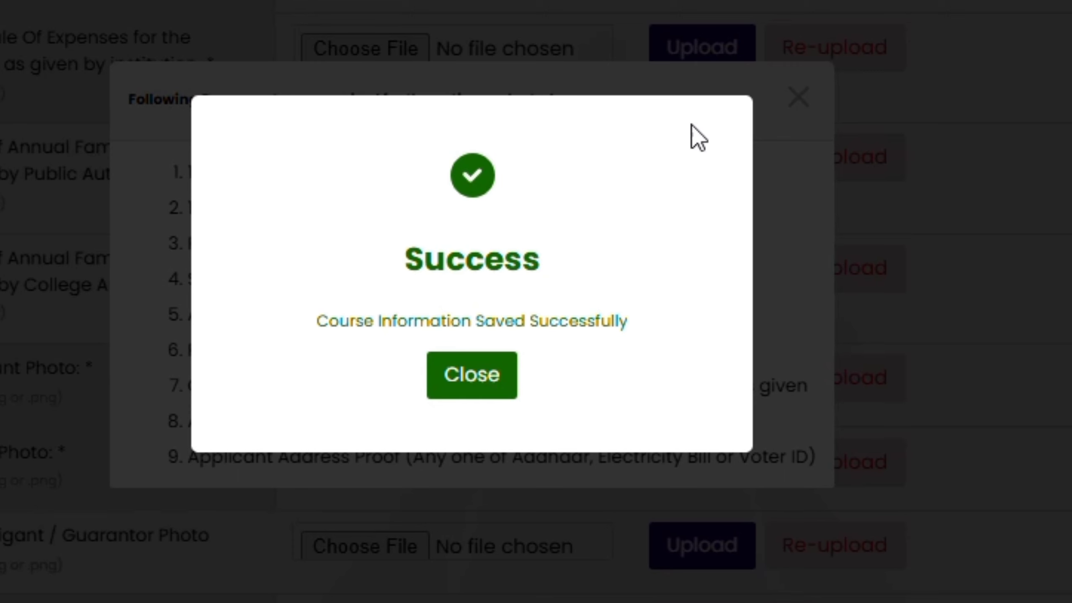
left_click(485, 378)
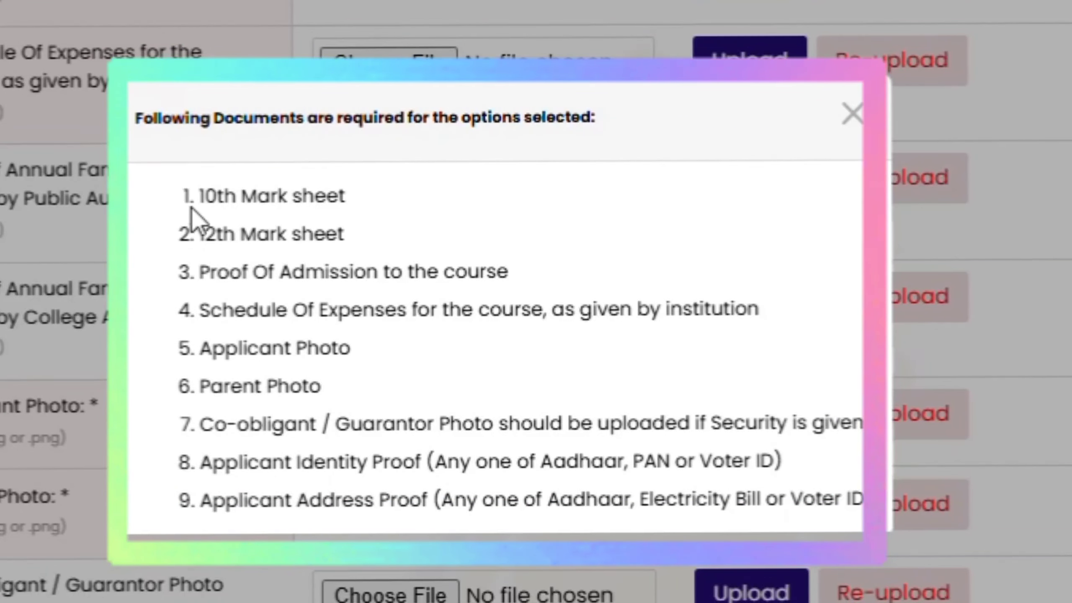
Go over the required documents, from 10th and 12th mark sheets through photos to applicant address proof
left_click_drag(197, 207, 466, 201)
left_click_drag(202, 234, 466, 246)
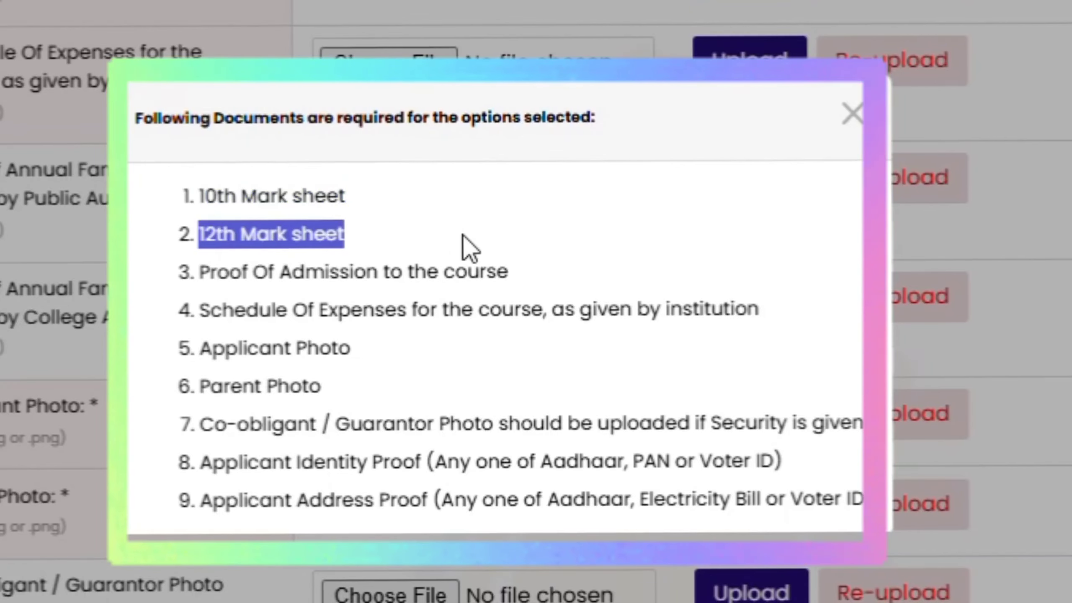
left_click_drag(203, 276, 598, 283)
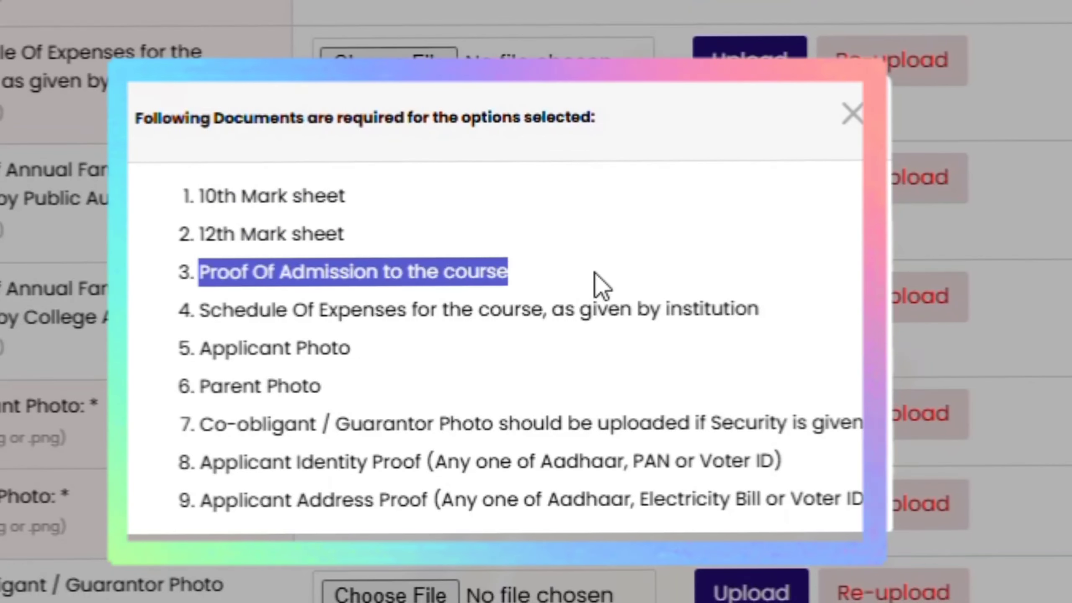
left_click_drag(200, 312, 761, 307)
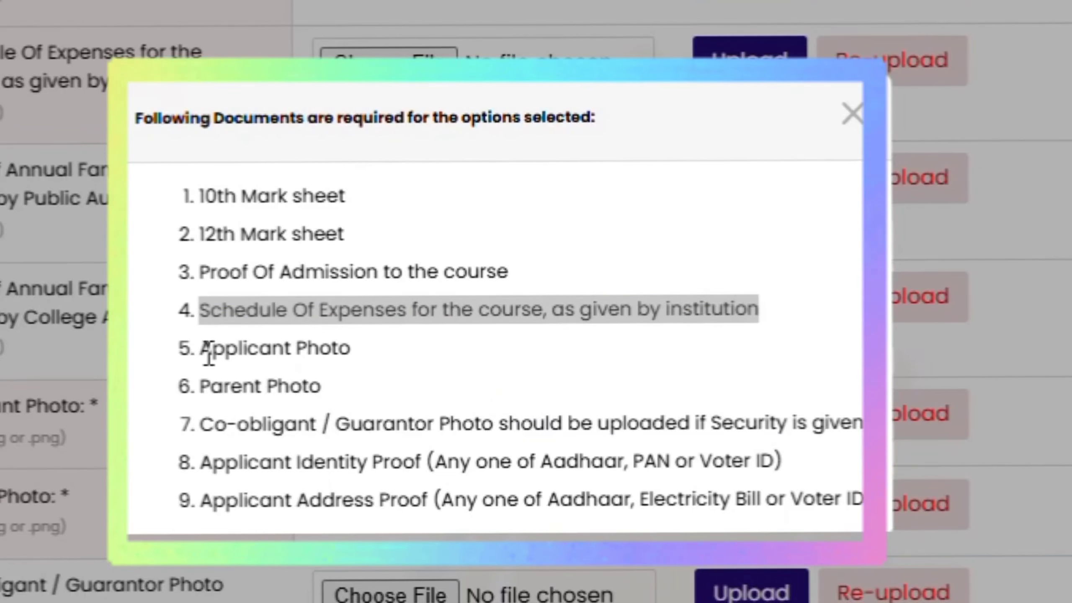
left_click_drag(206, 352, 445, 356)
left_click_drag(192, 395, 418, 400)
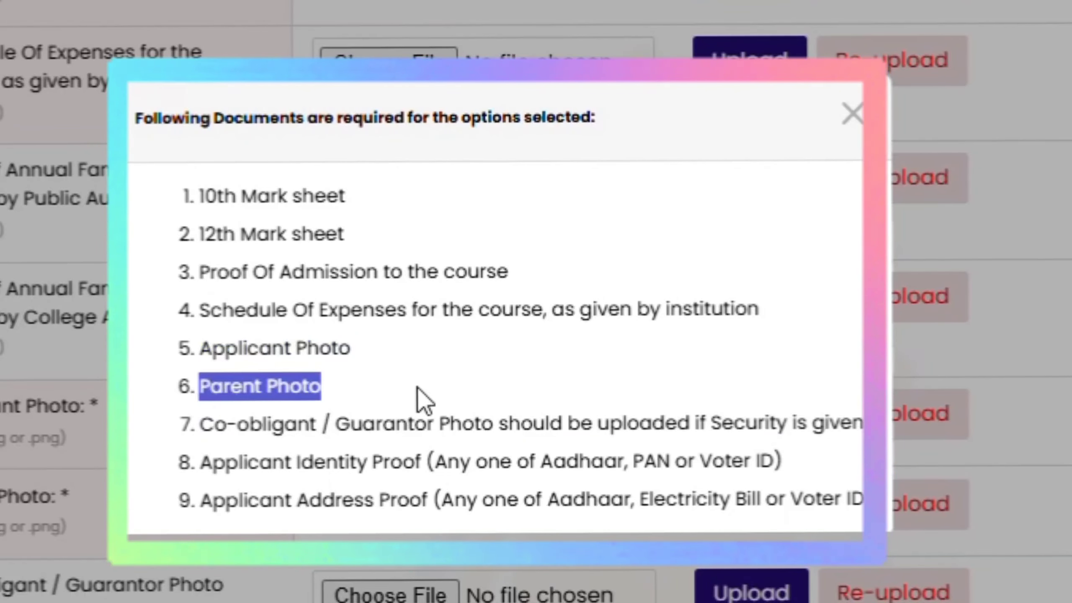
left_click_drag(194, 427, 797, 464)
left_click(859, 468)
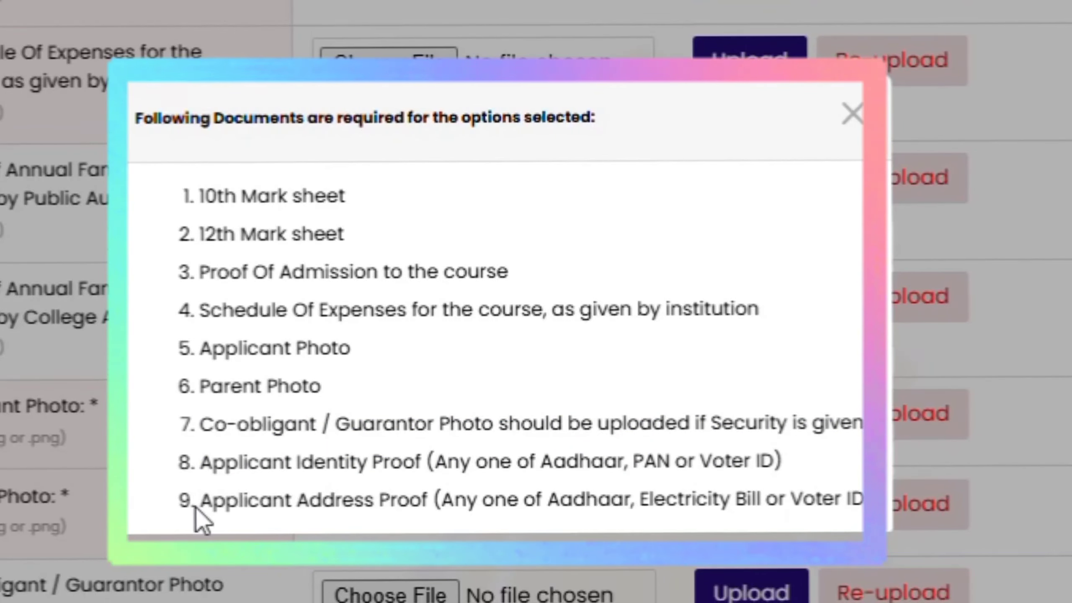
left_click_drag(201, 509, 869, 508)
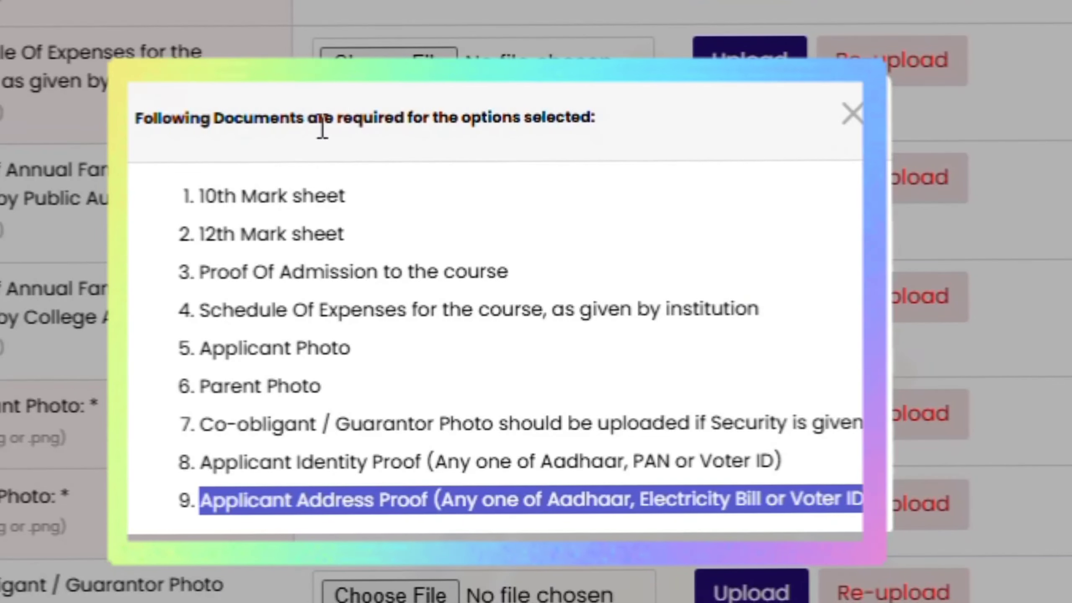
left_click(858, 122)
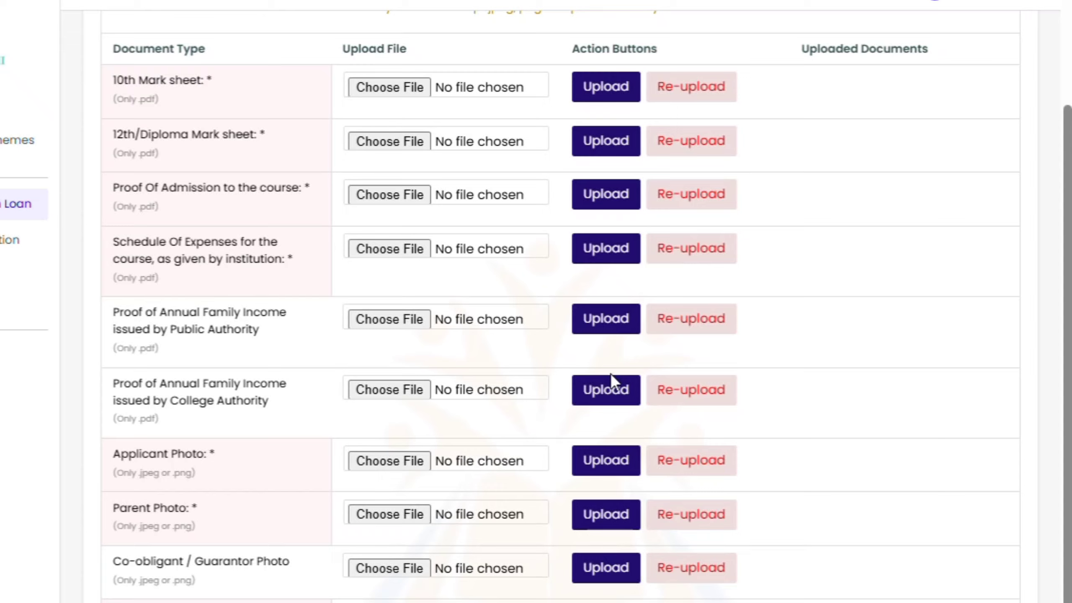
scroll(609, 372, "up", 3)
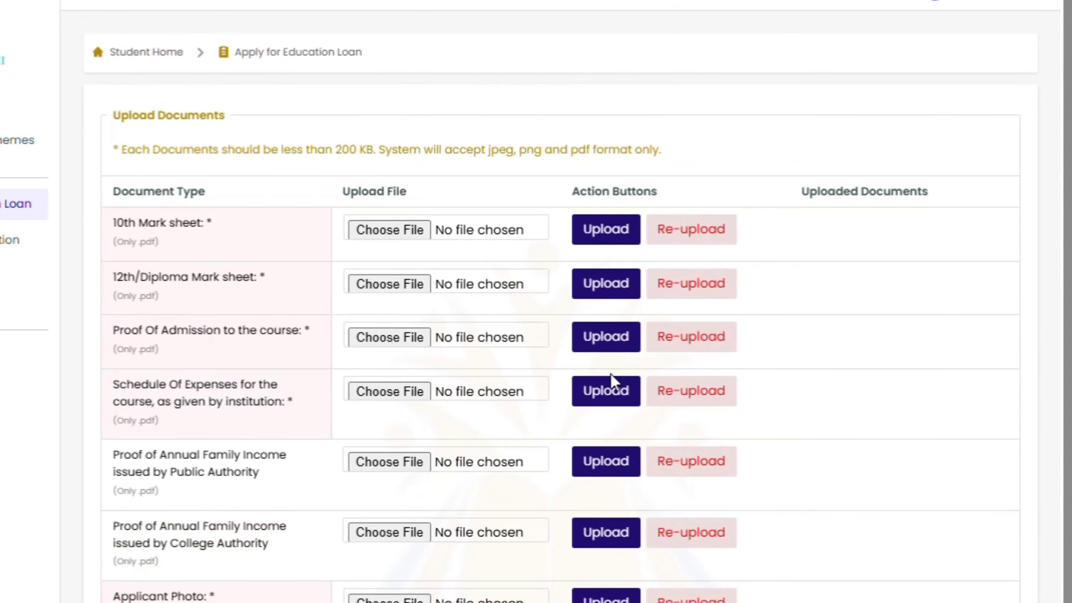
left_click_drag(149, 120, 435, 127)
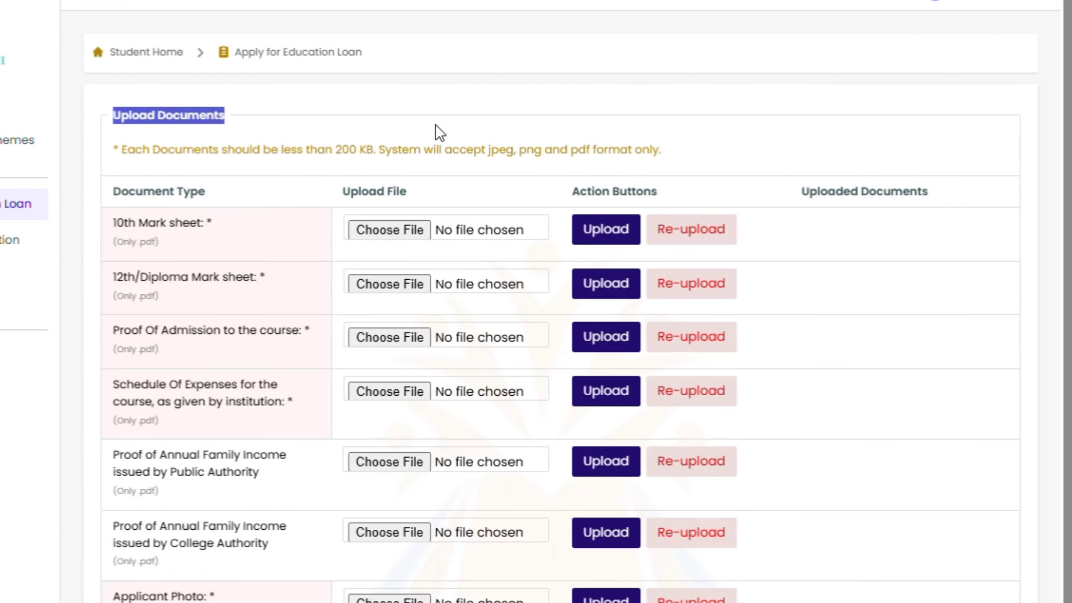
left_click(157, 151)
left_click_drag(122, 152, 663, 156)
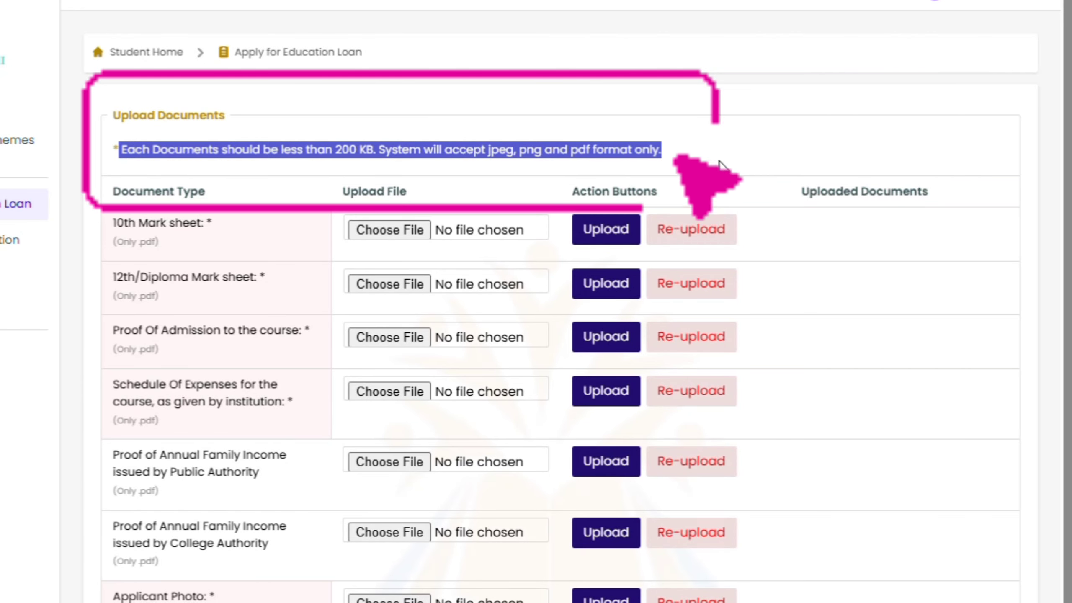
left_click(354, 148)
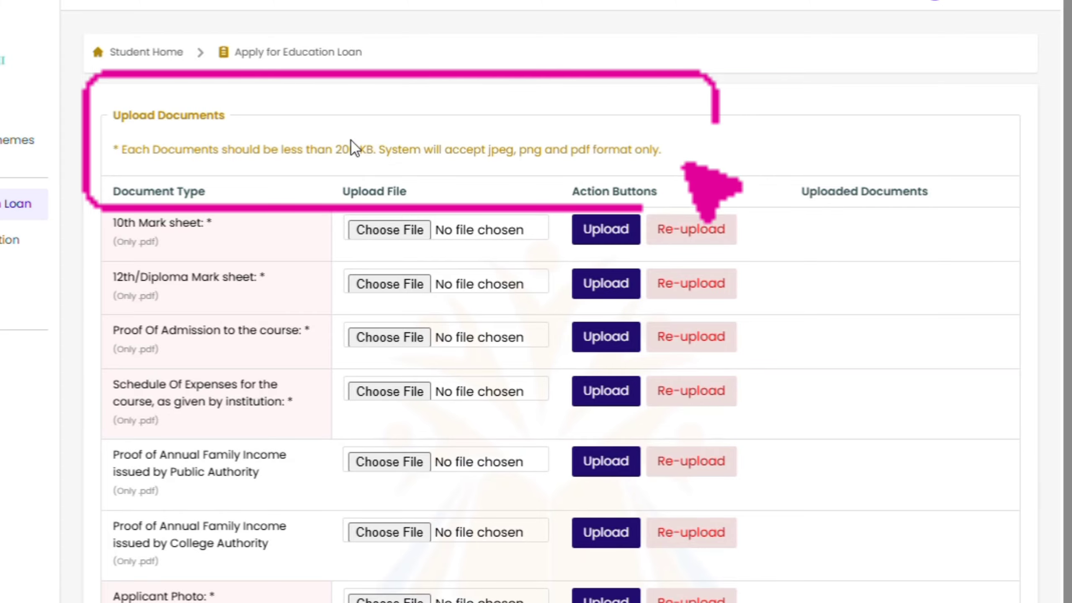
left_click_drag(335, 149, 376, 148)
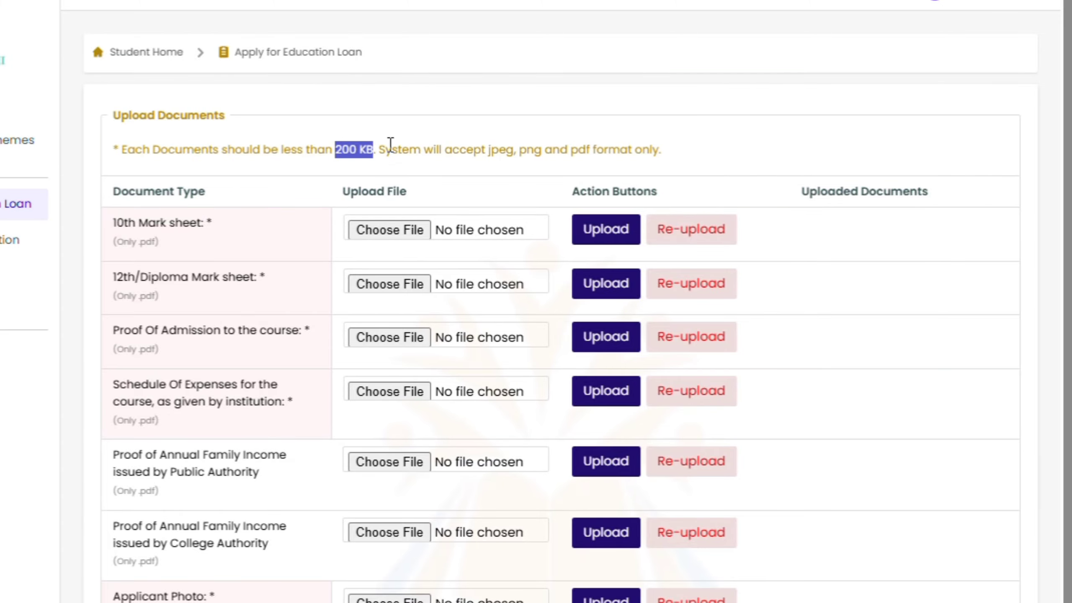
left_click(508, 107)
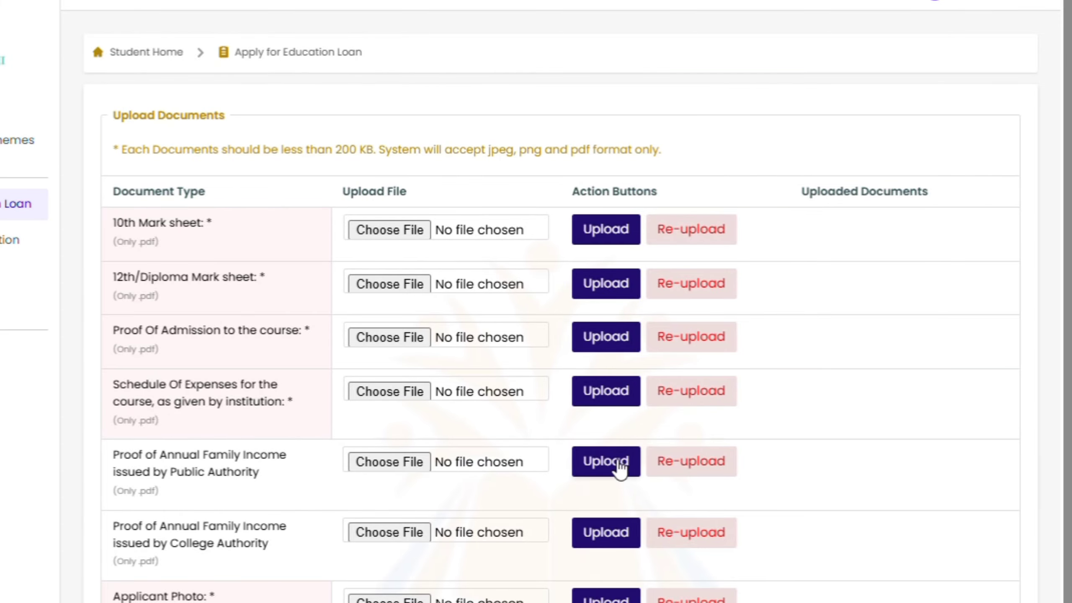
scroll(624, 444, "down", 3)
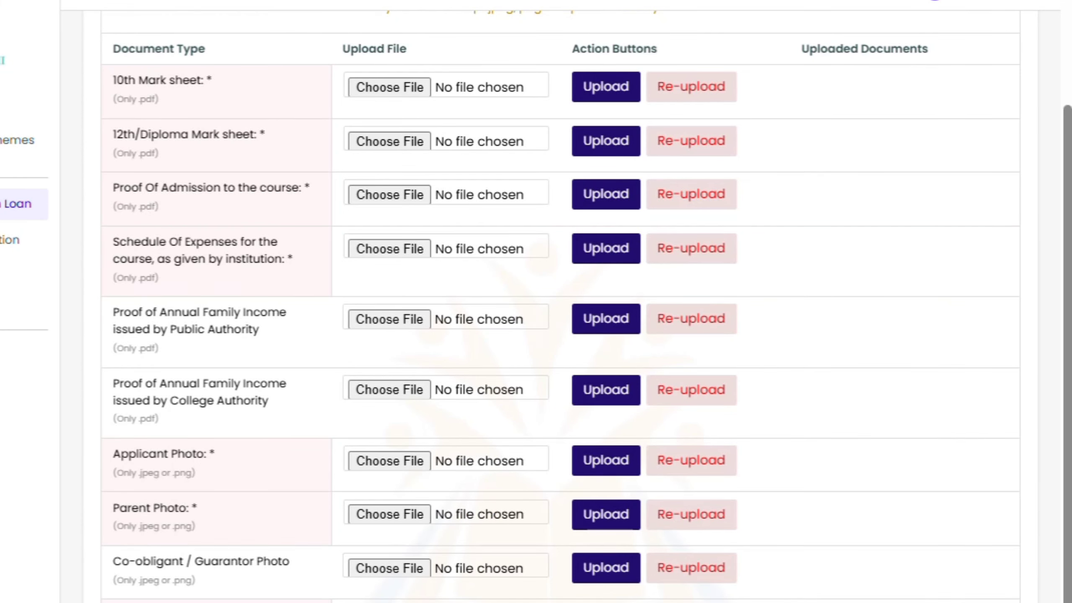
scroll(326, 375, "up", 3)
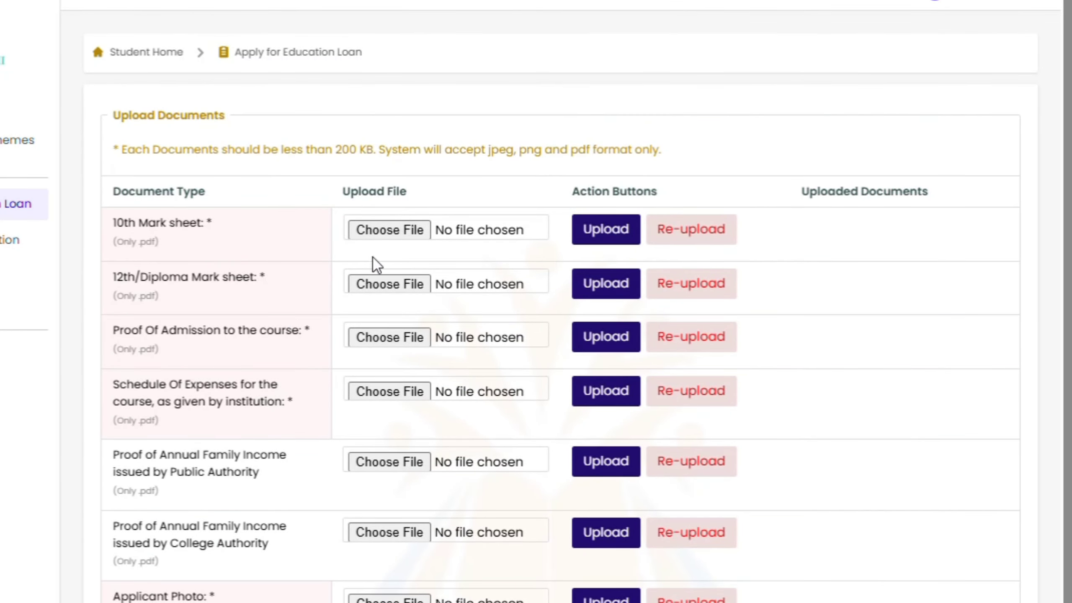
left_click_drag(105, 225, 239, 232)
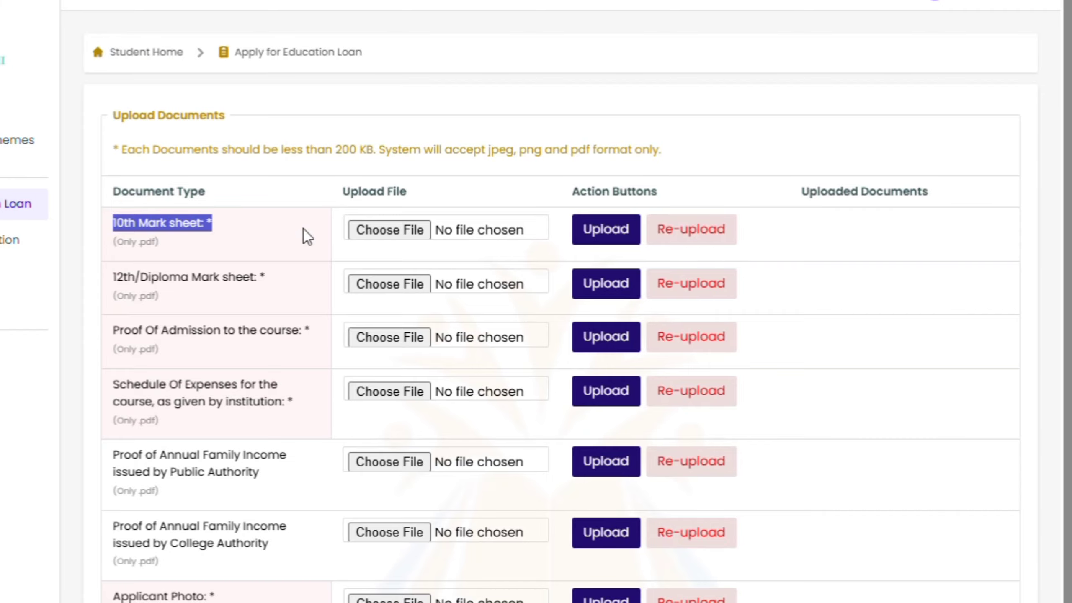
left_click_drag(104, 246, 179, 242)
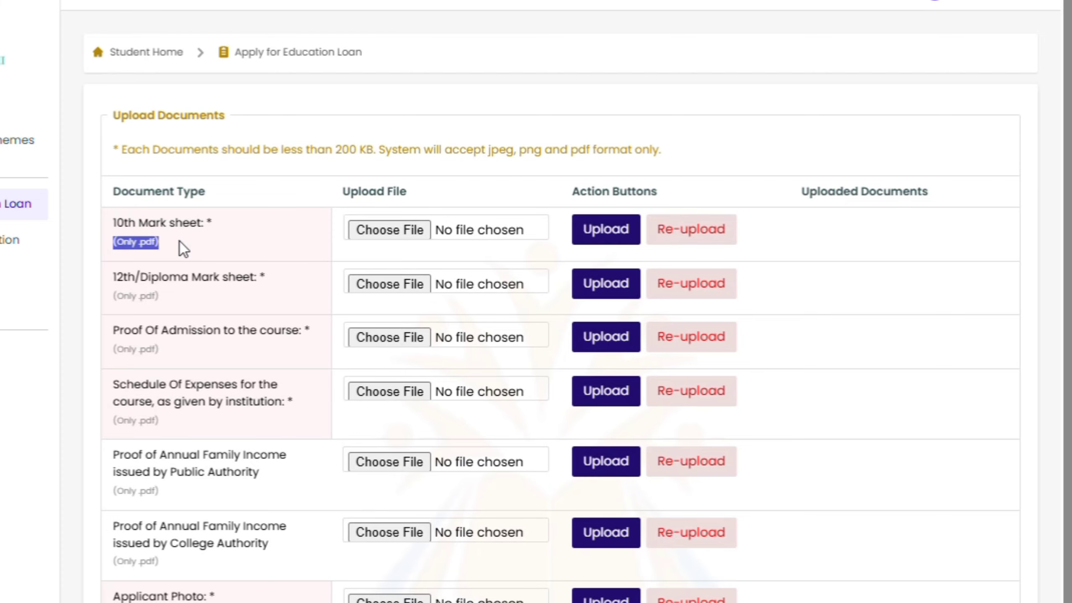
left_click_drag(114, 299, 160, 297)
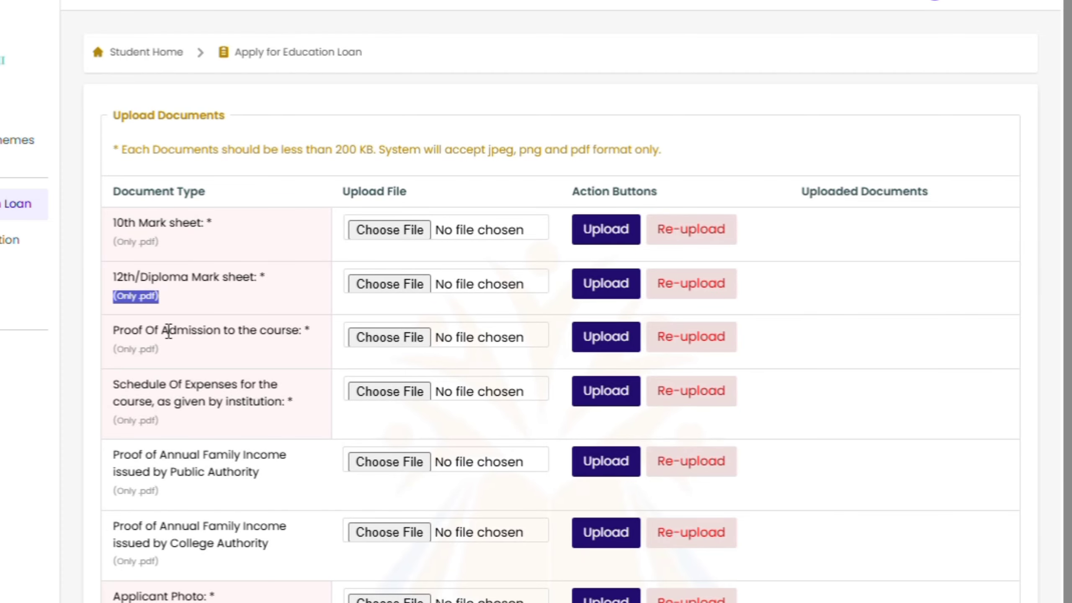
left_click_drag(109, 351, 210, 350)
scroll(223, 359, "down", 3)
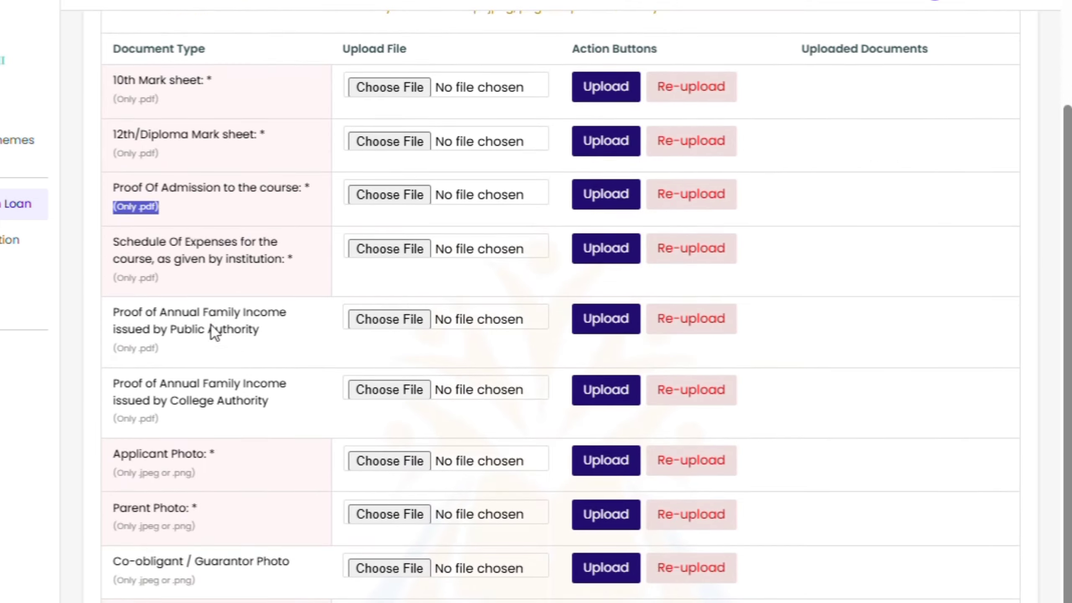
left_click_drag(110, 278, 160, 279)
left_click_drag(114, 350, 159, 350)
left_click_drag(112, 419, 152, 423)
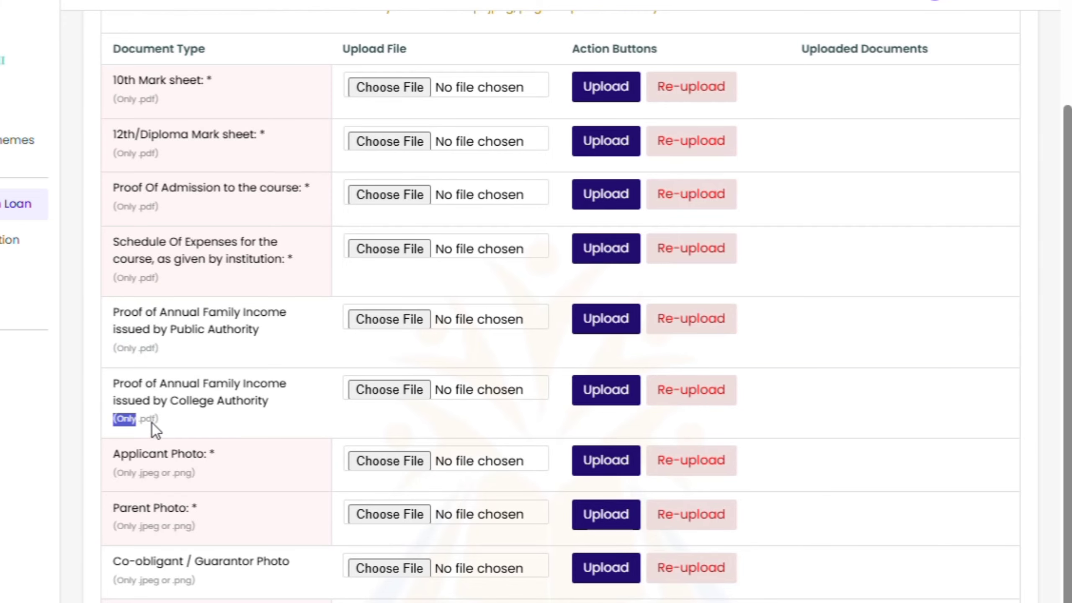
left_click_drag(109, 481, 254, 479)
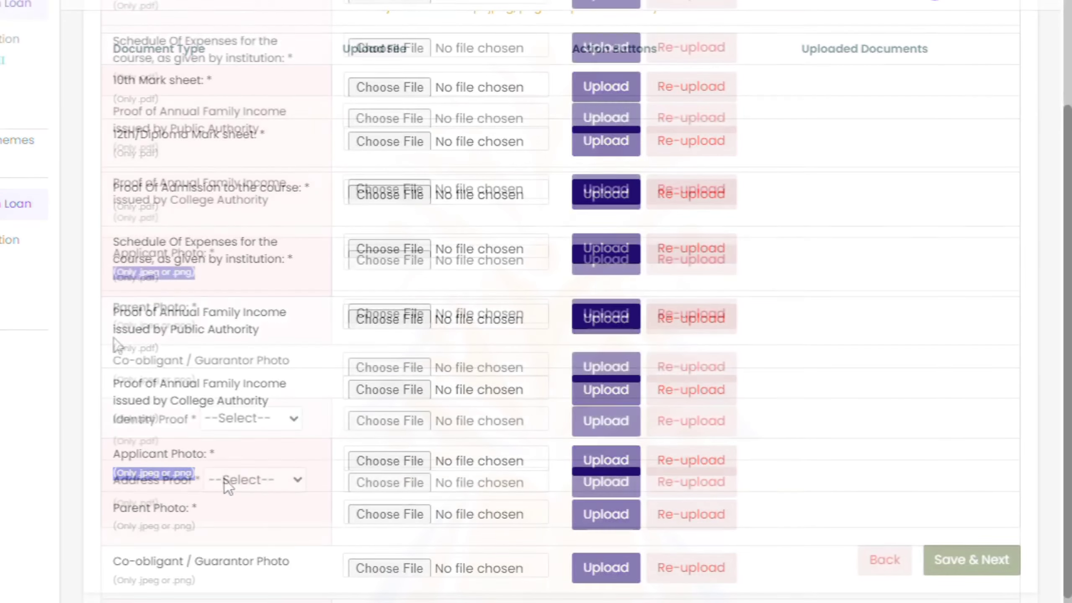
left_click_drag(112, 336, 280, 337)
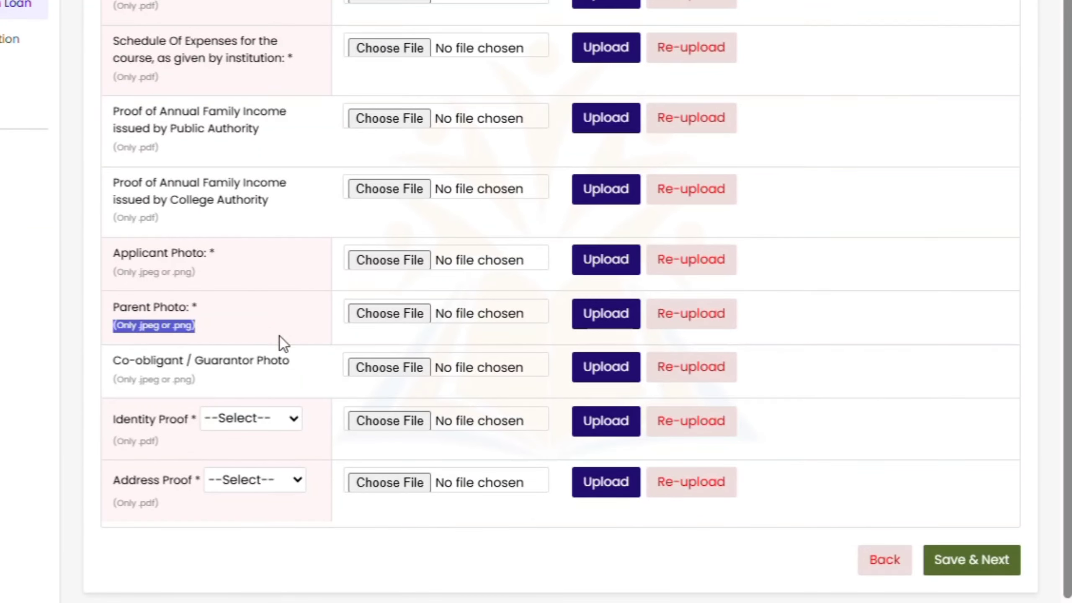
left_click_drag(106, 385, 257, 384)
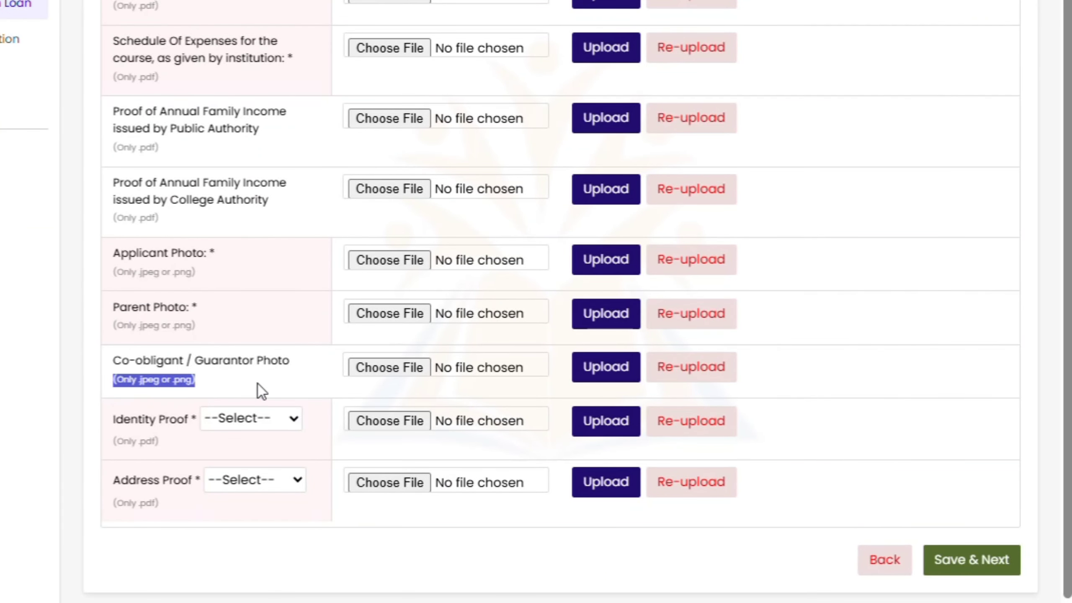
left_click_drag(119, 447, 192, 448)
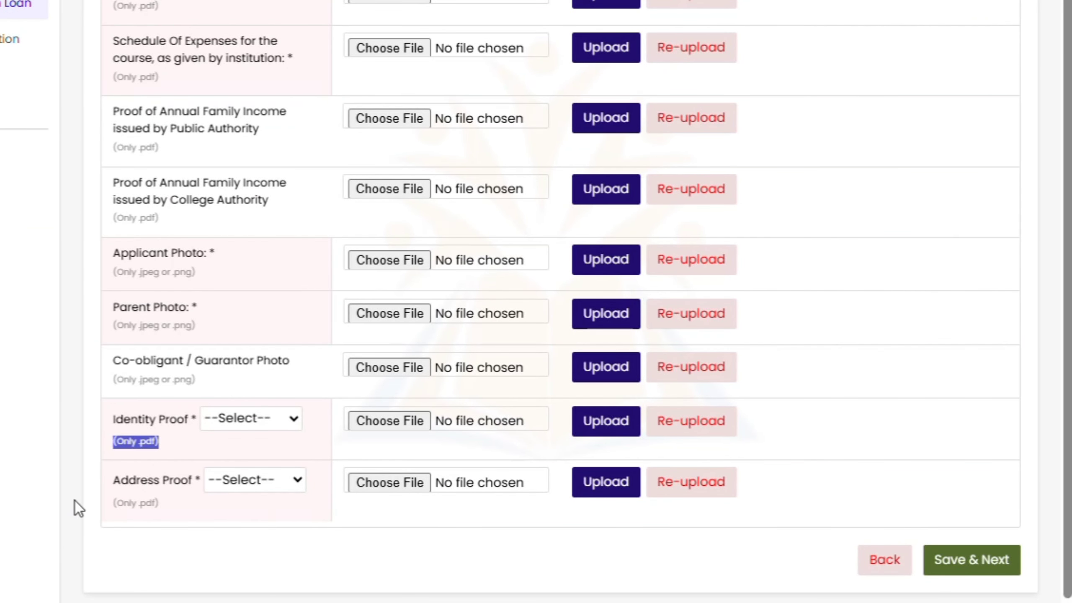
left_click_drag(75, 501, 250, 506)
left_click(783, 57)
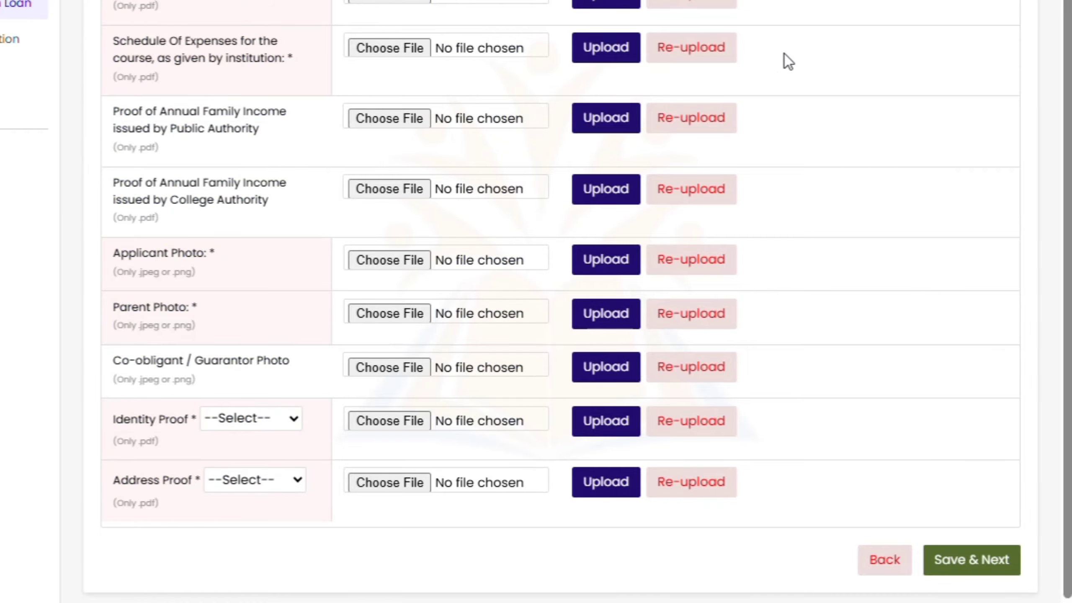
scroll(765, 63, "up", 3)
scroll(764, 62, "up", 4)
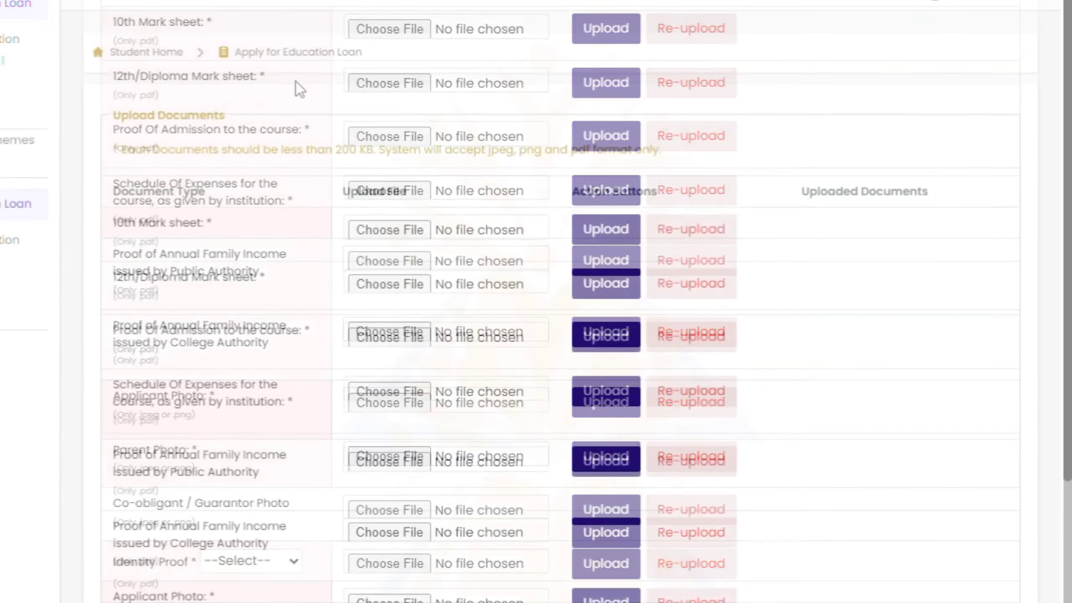
Upload the 10th mark sheet PDF and close the success message
left_click_drag(114, 221, 395, 239)
left_click(395, 220)
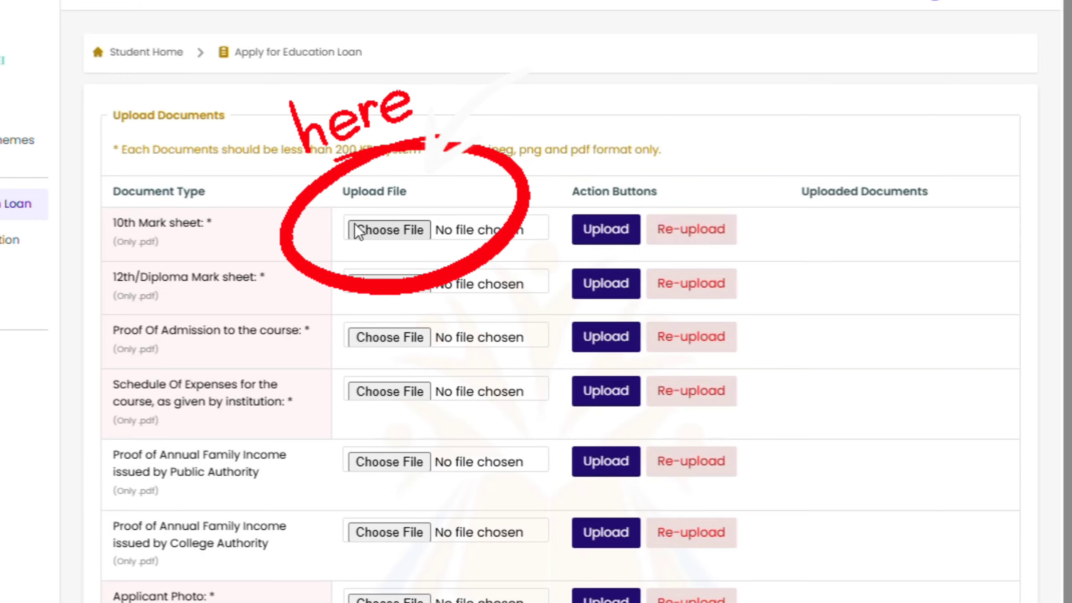
left_click(412, 236)
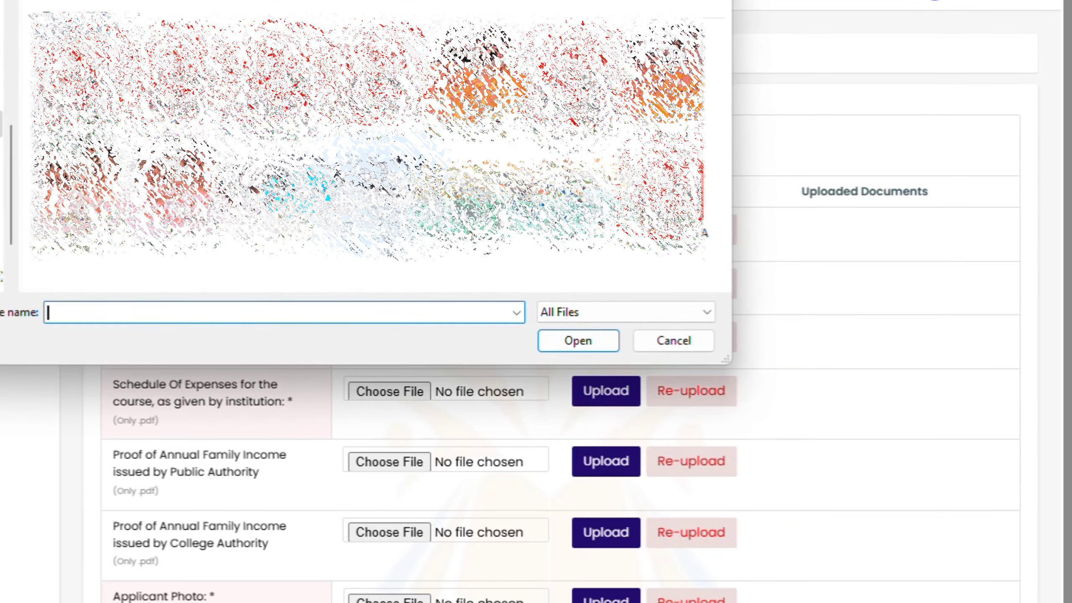
double_click(282, 77)
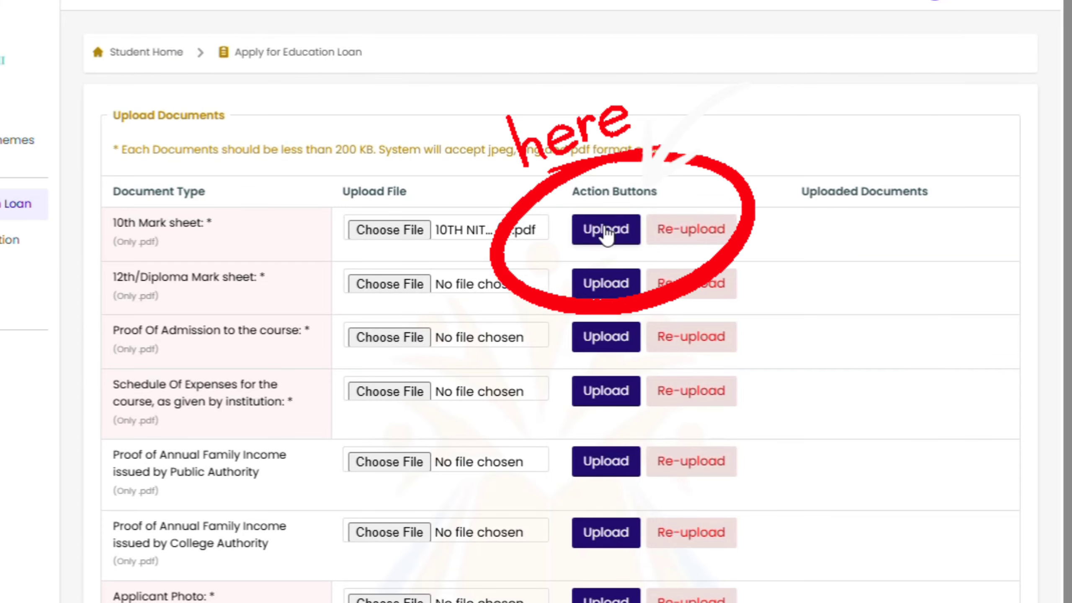
left_click(605, 230)
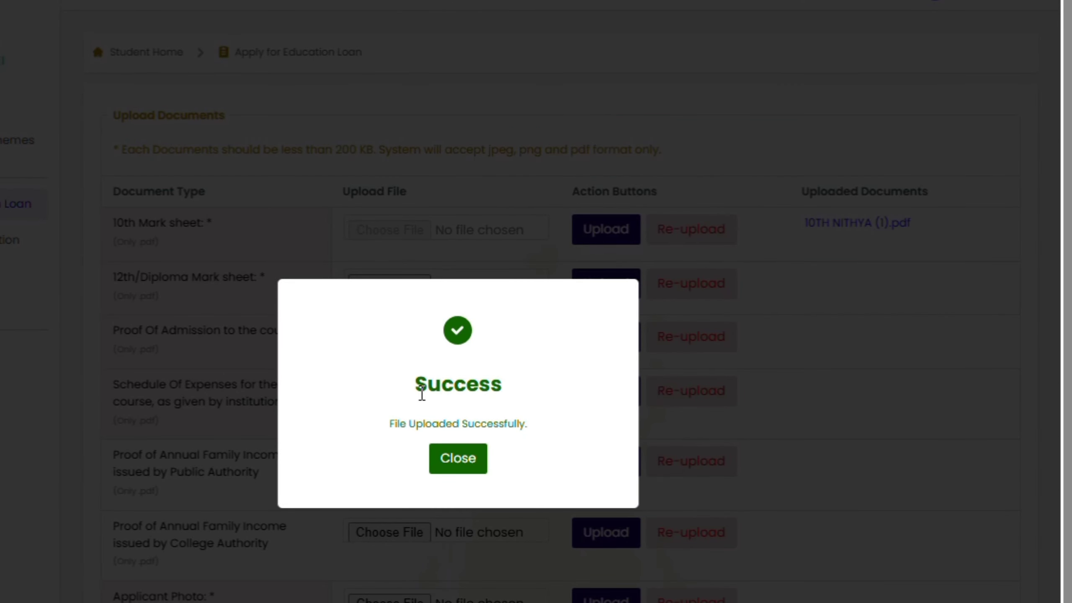
left_click_drag(421, 393, 518, 390)
left_click_drag(382, 431, 528, 424)
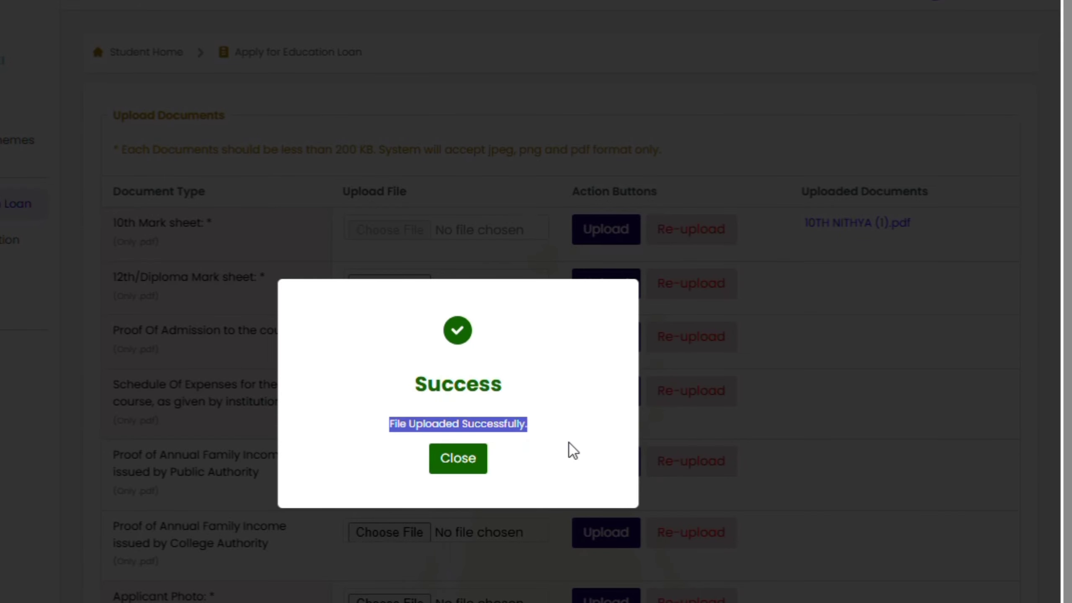
left_click(450, 472)
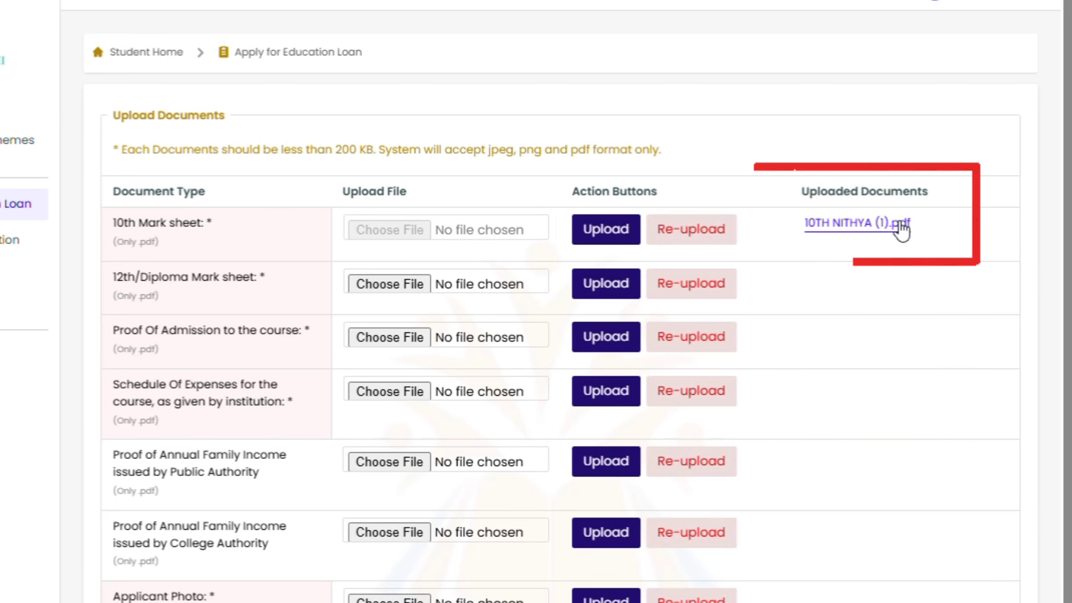
Upload 12 puc (1).pdf as the 12th/Diploma mark sheet and close the success message
left_click_drag(113, 278, 261, 280)
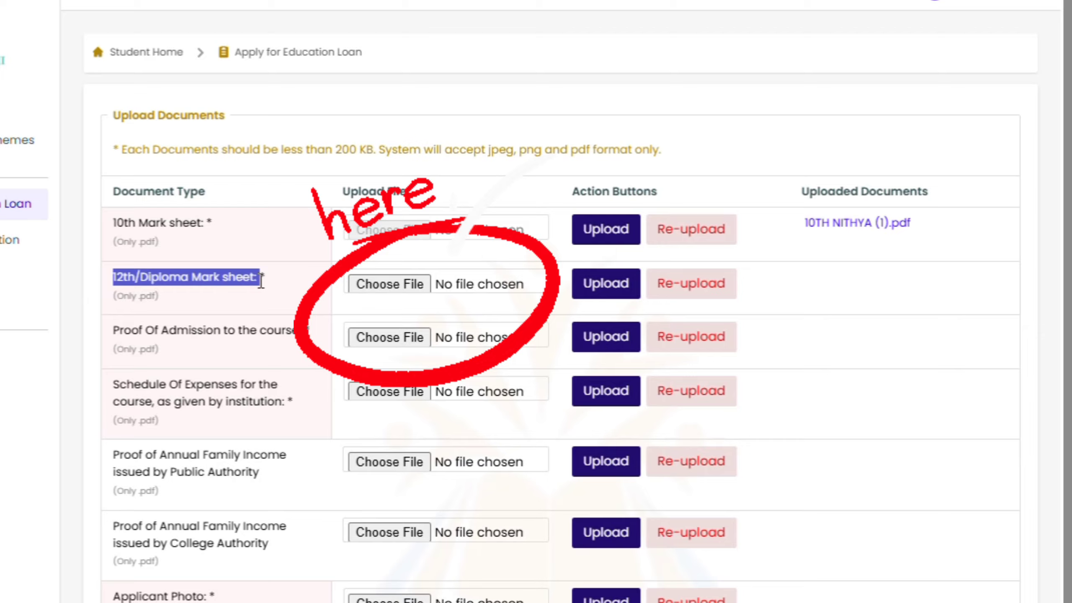
left_click(462, 291)
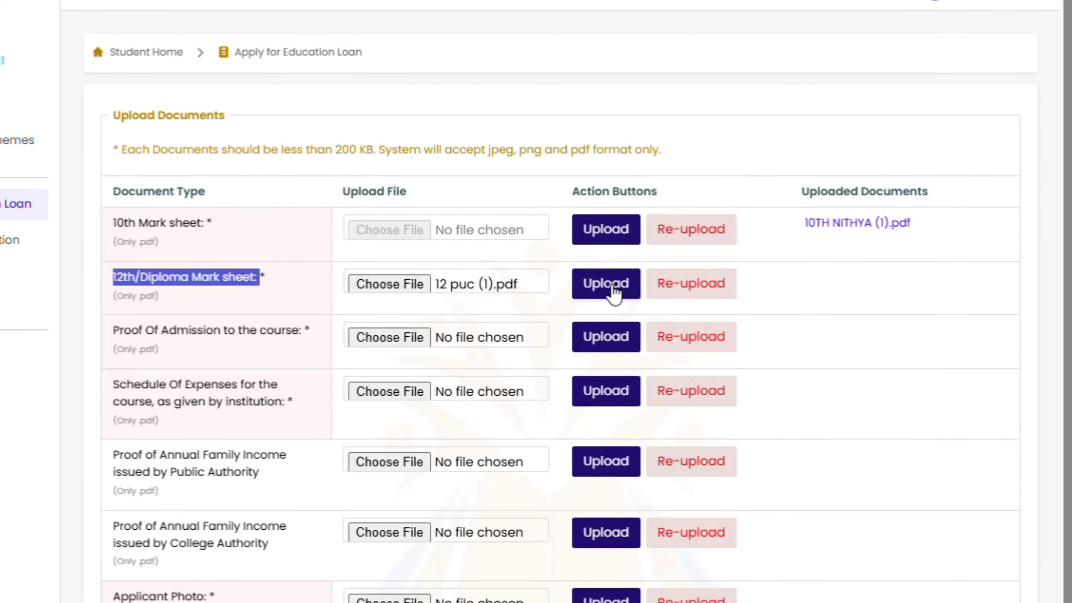
left_click(613, 288)
left_click_drag(397, 394, 556, 404)
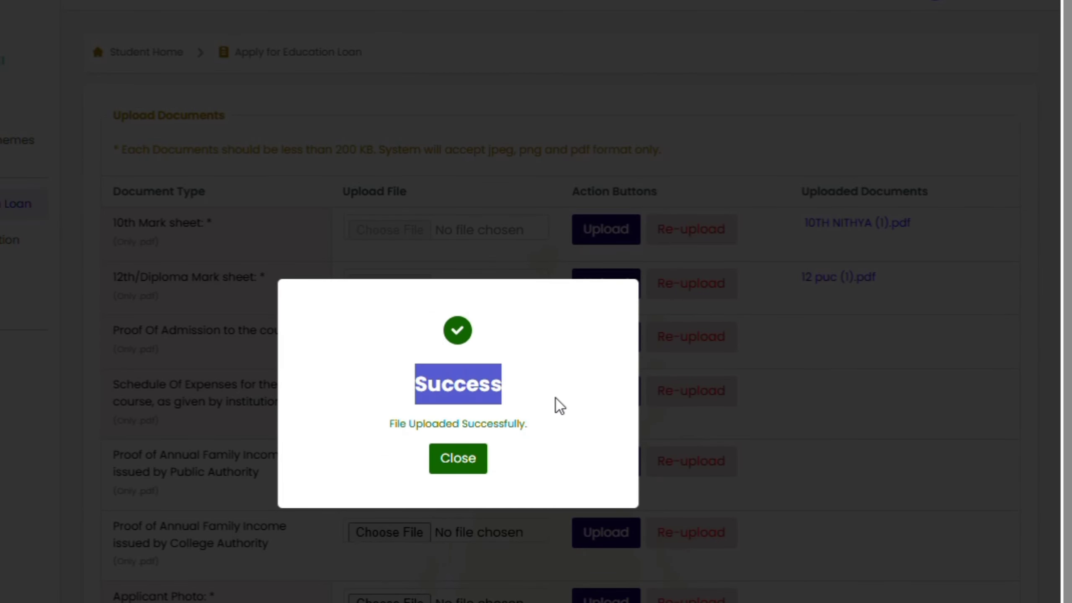
left_click_drag(409, 422, 394, 424)
left_click(483, 463)
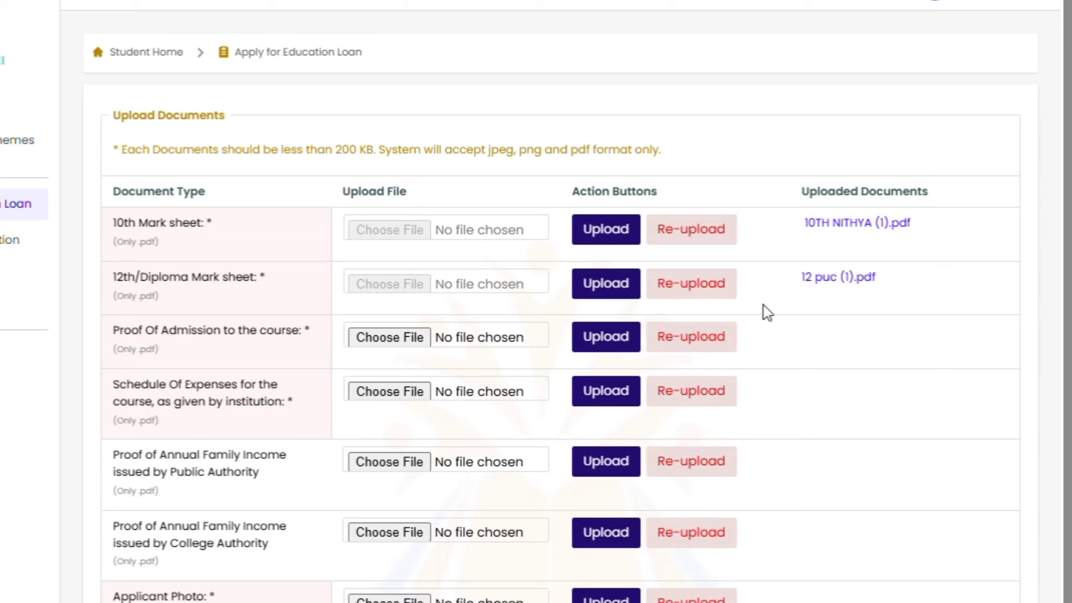
Upload fees.pdf as the proof of admission
left_click_drag(113, 331, 247, 348)
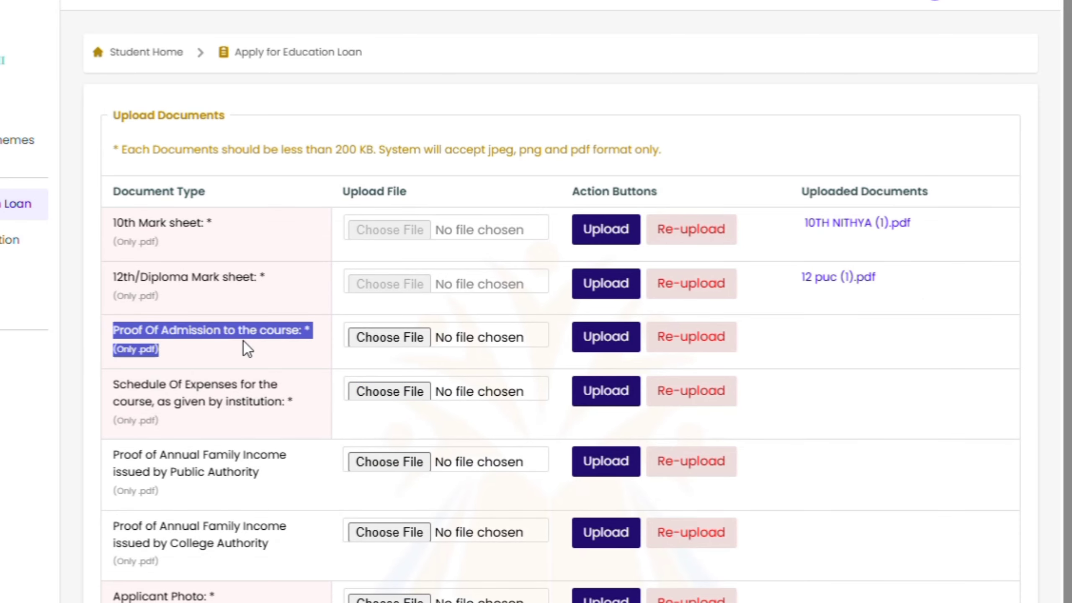
left_click(291, 357)
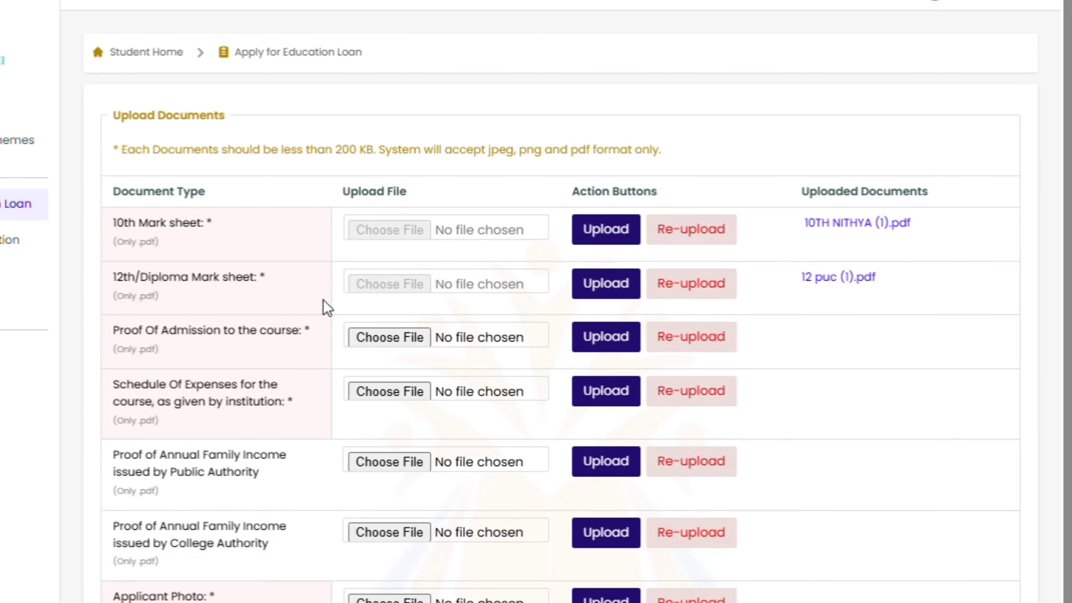
scroll(323, 301, "down", 3)
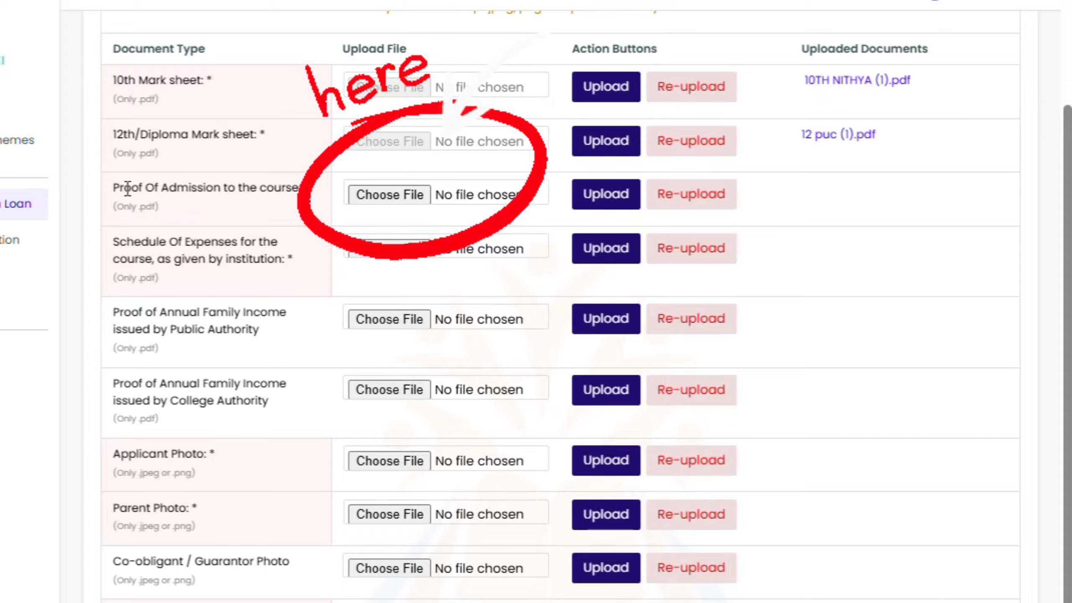
left_click(419, 191)
double_click(79, 94)
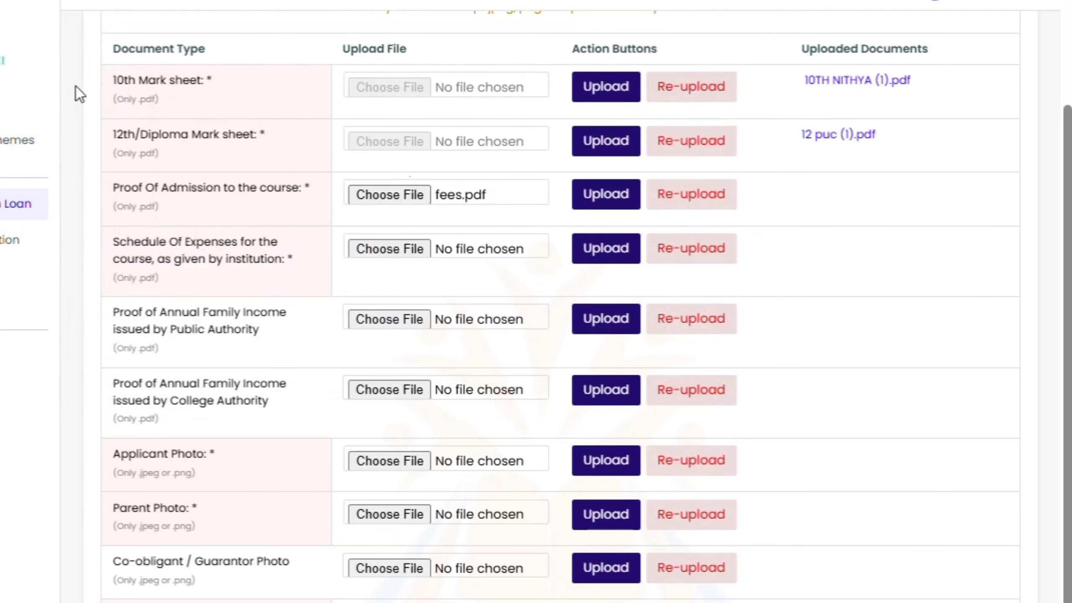
left_click(620, 202)
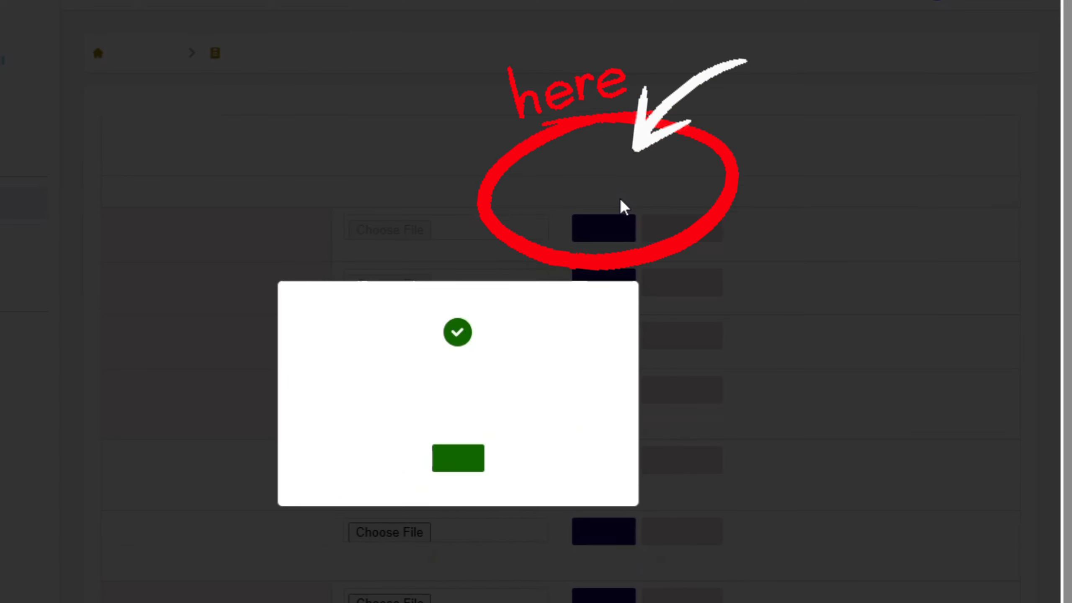
left_click(459, 460)
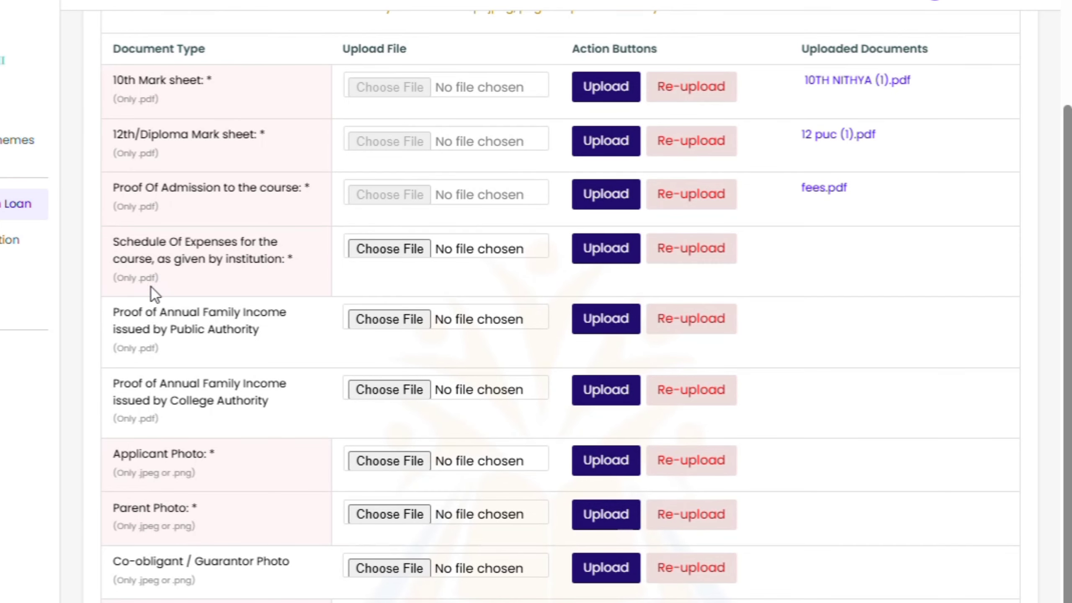
Upload the university form PDF as the schedule of expenses
left_click(422, 252)
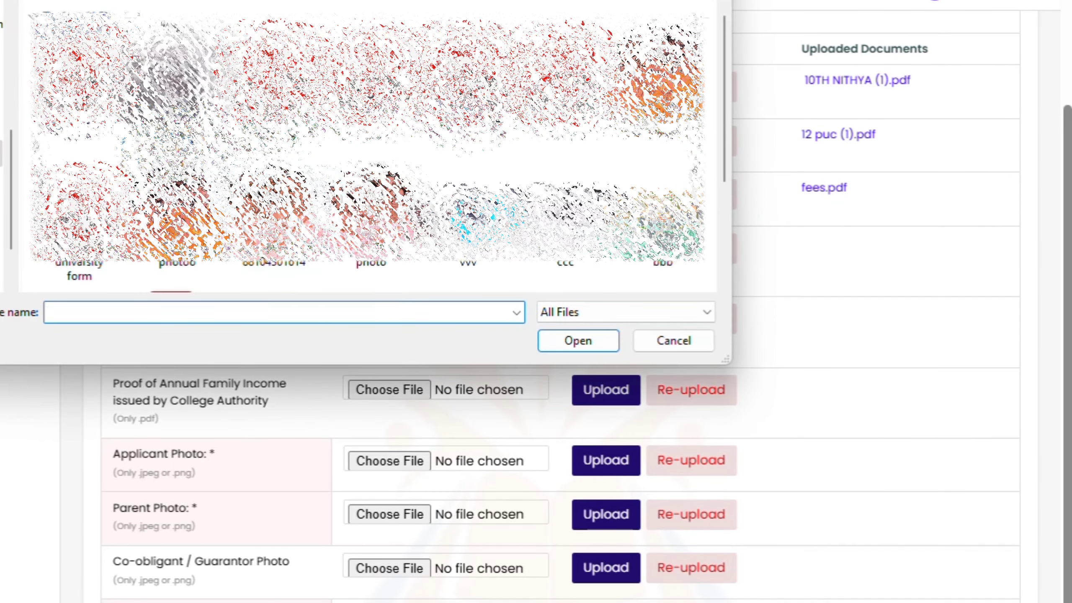
double_click(80, 211)
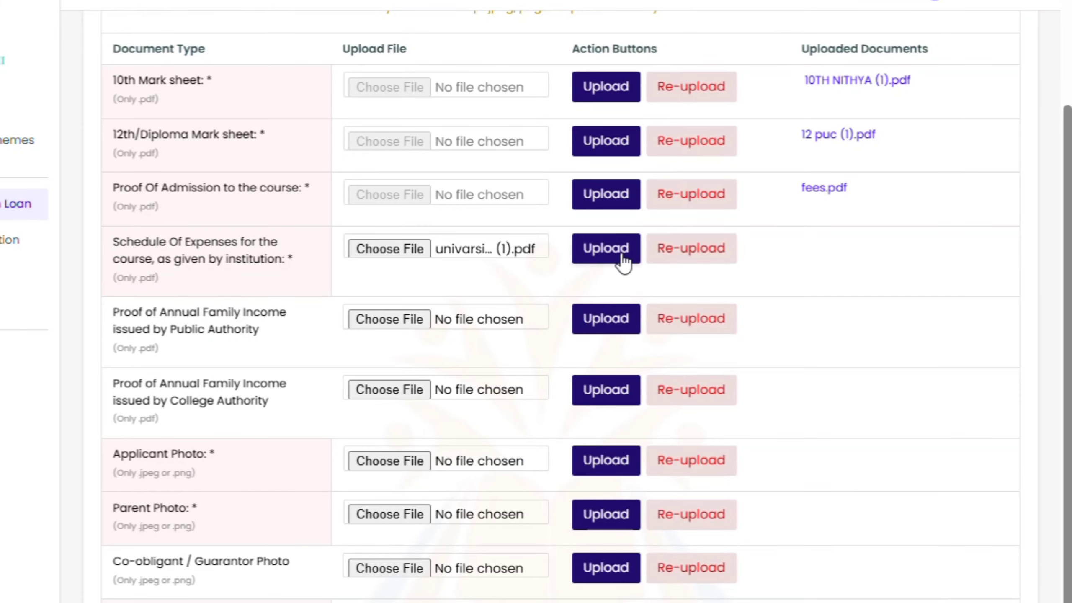
left_click(639, 256)
left_click(463, 456)
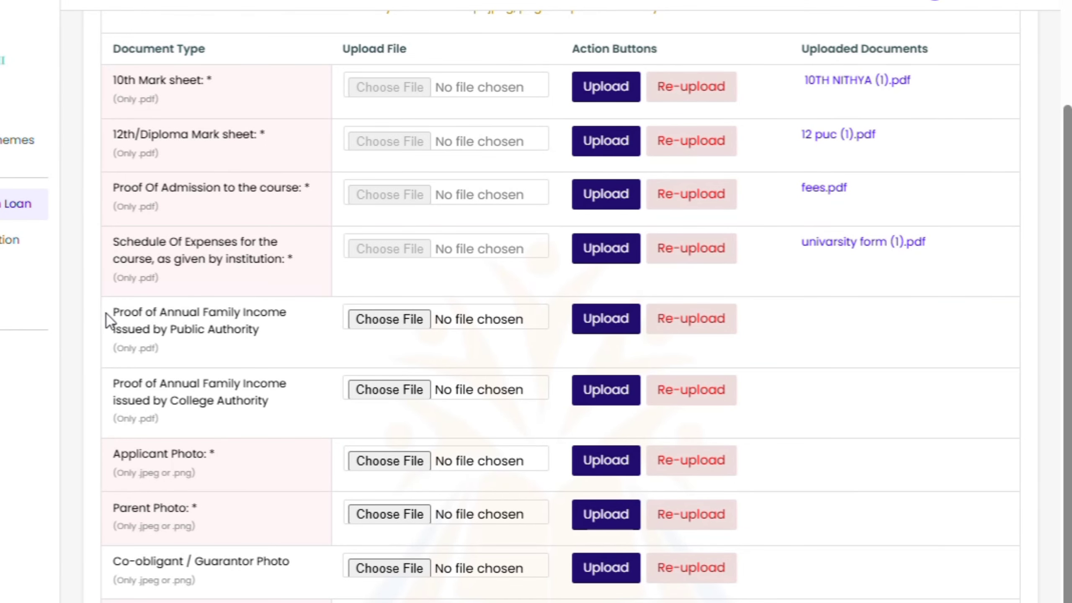
left_click_drag(106, 314, 276, 335)
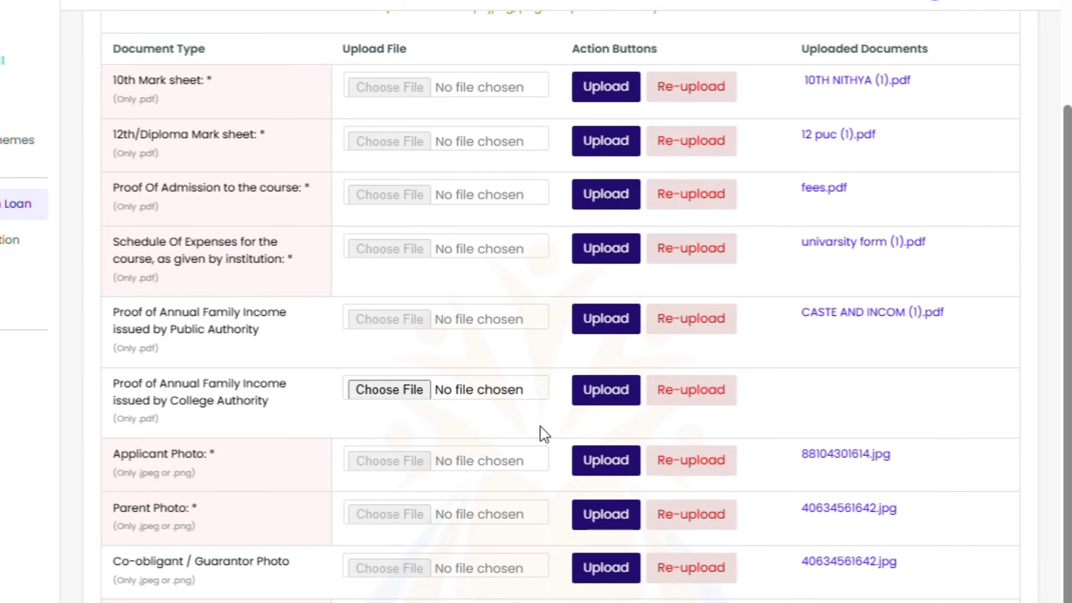
Attach and upload the Aadhar Card PDF in the Identity Proof row, then close the success dialog
scroll(335, 392, "up", 3)
scroll(329, 393, "down", 3)
left_click_drag(204, 453, 242, 449)
left_click_drag(169, 506, 258, 512)
left_click(389, 390)
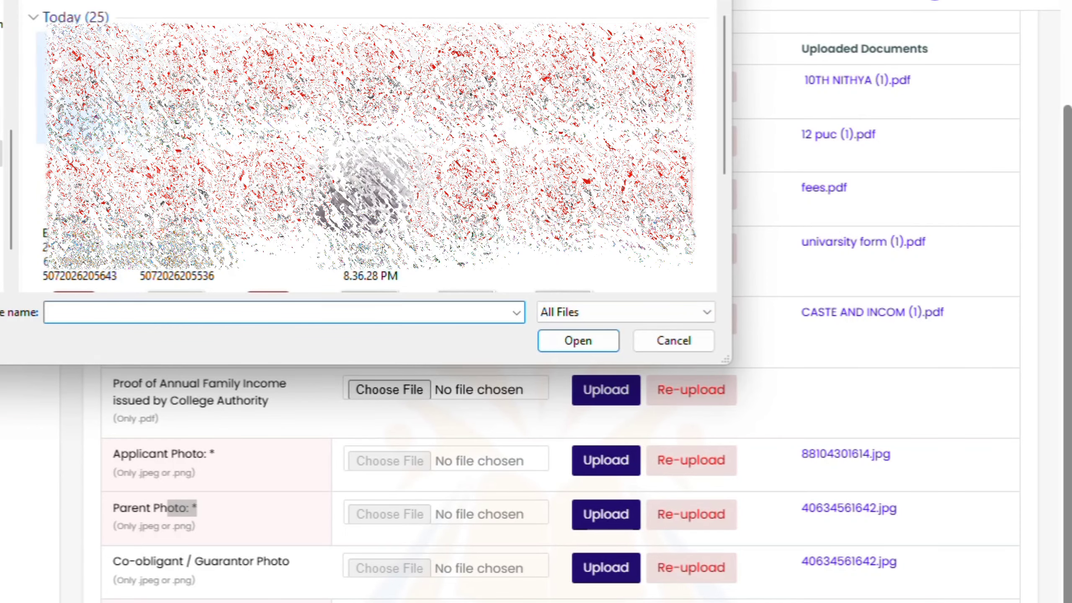
double_click(275, 95)
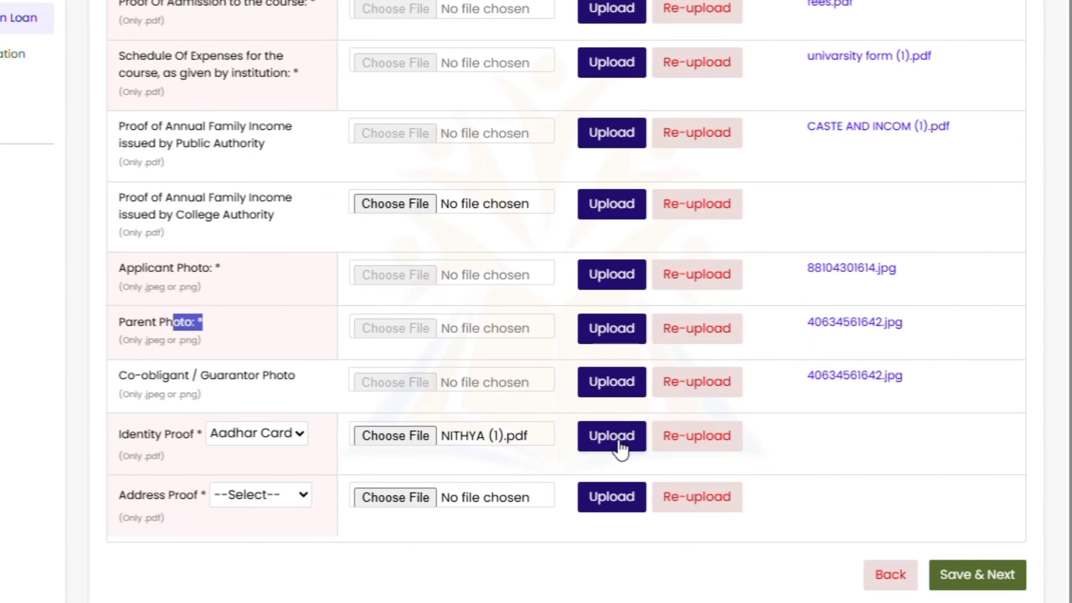
left_click(621, 443)
left_click(476, 291)
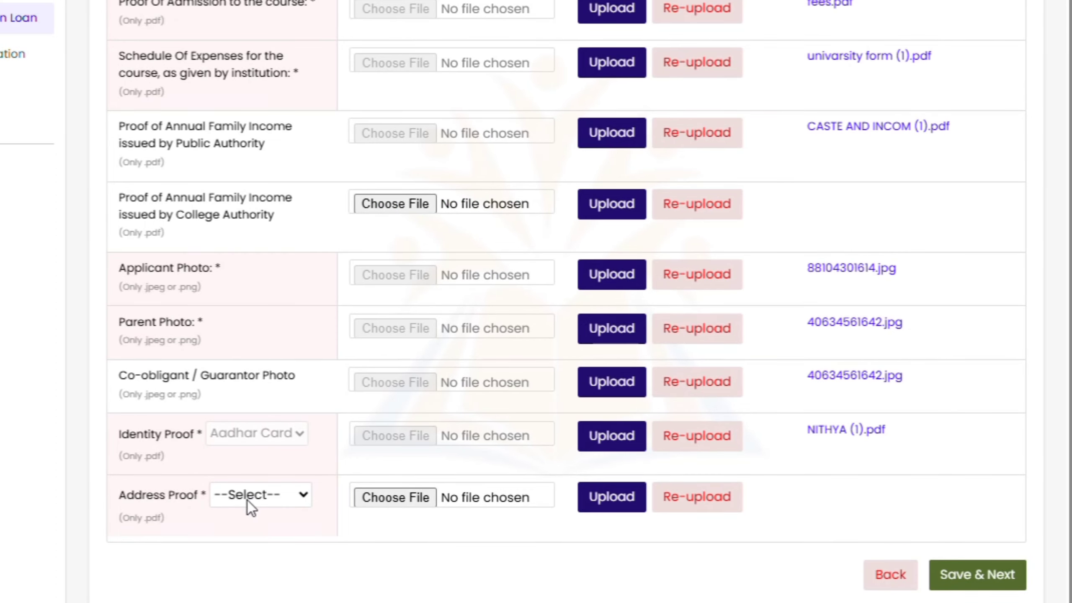
Set Address Proof type to Aadhar Card and upload its PDF
left_click(292, 503)
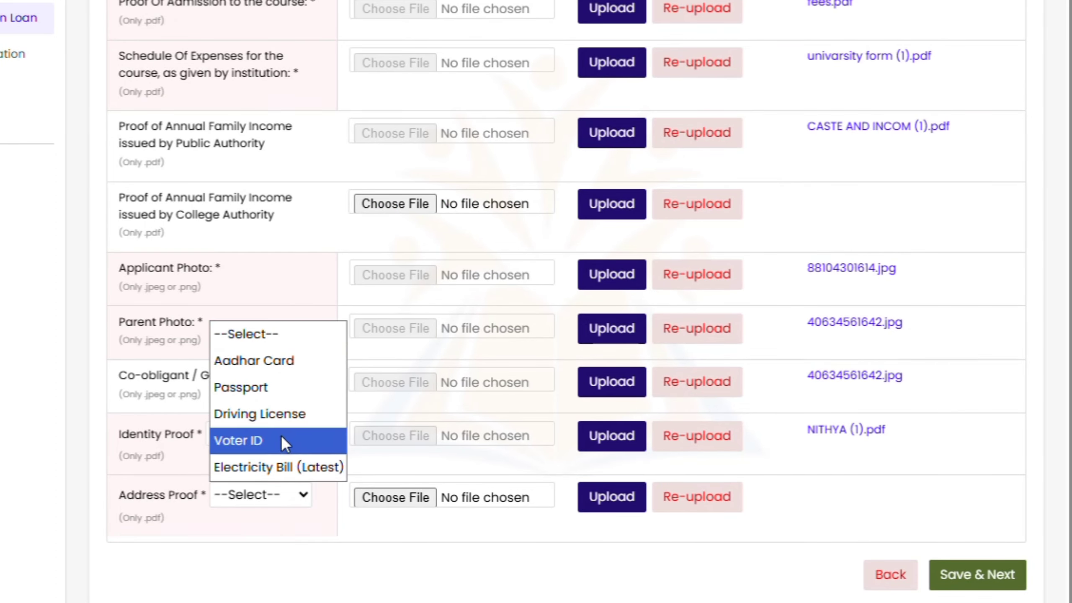
left_click(266, 371)
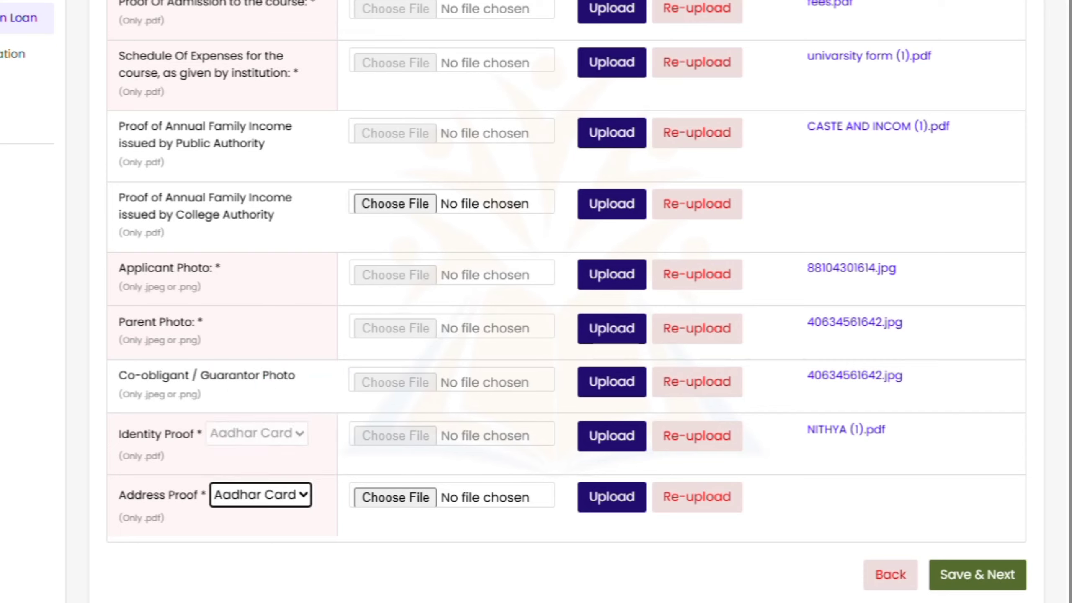
left_click(396, 498)
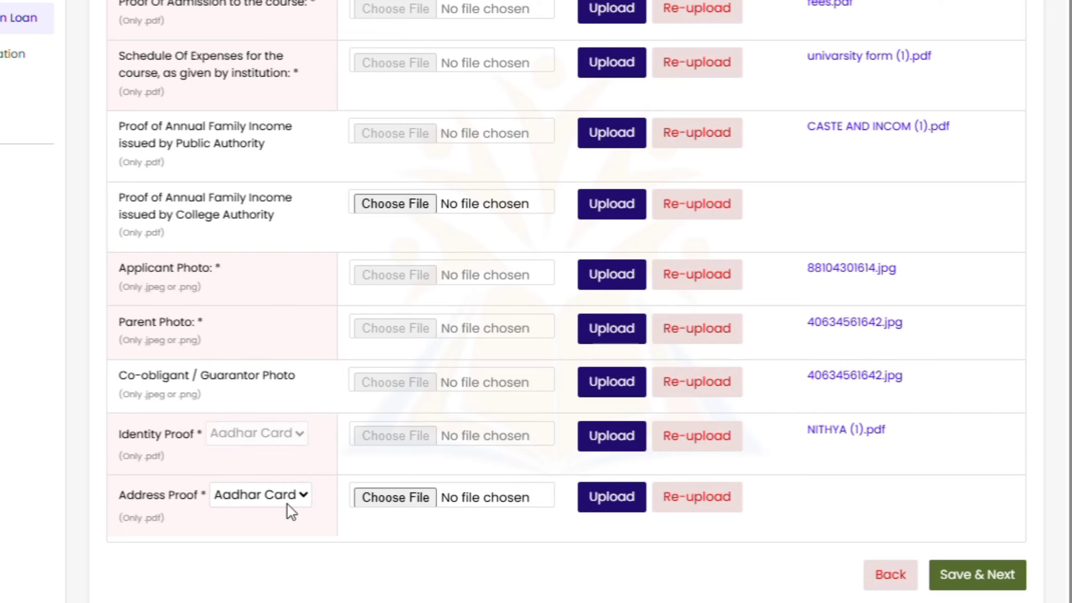
left_click(228, 502)
left_click(228, 502)
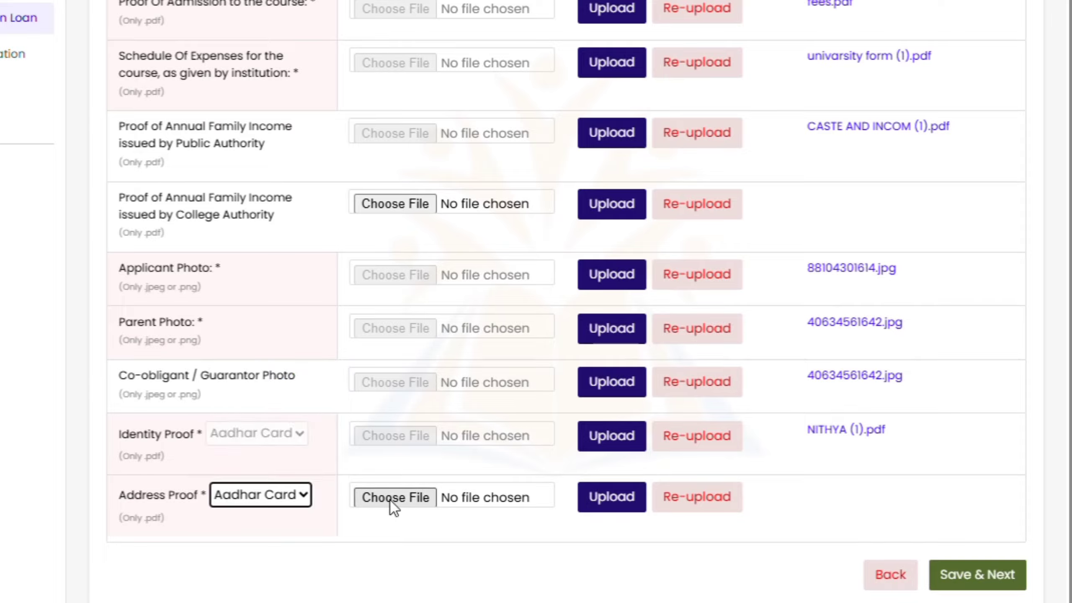
left_click(397, 505)
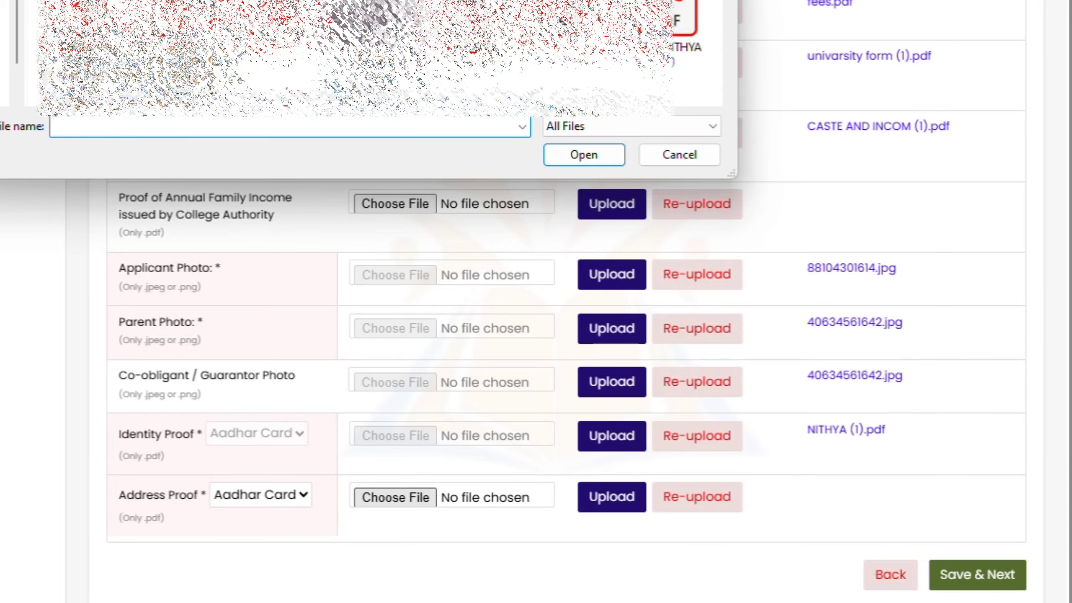
double_click(566, 26)
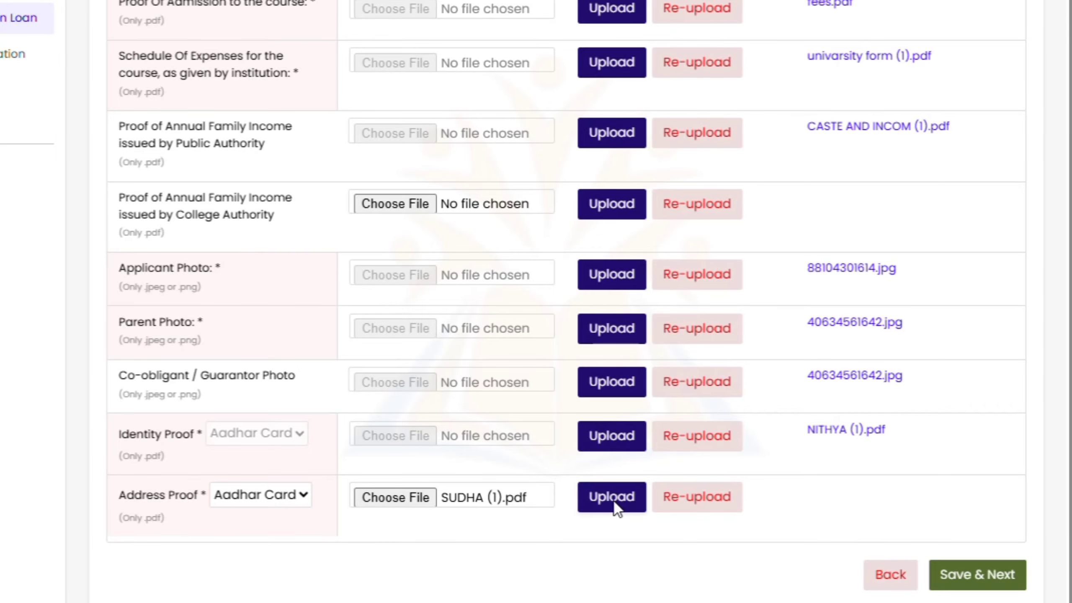
left_click(615, 505)
left_click(460, 288)
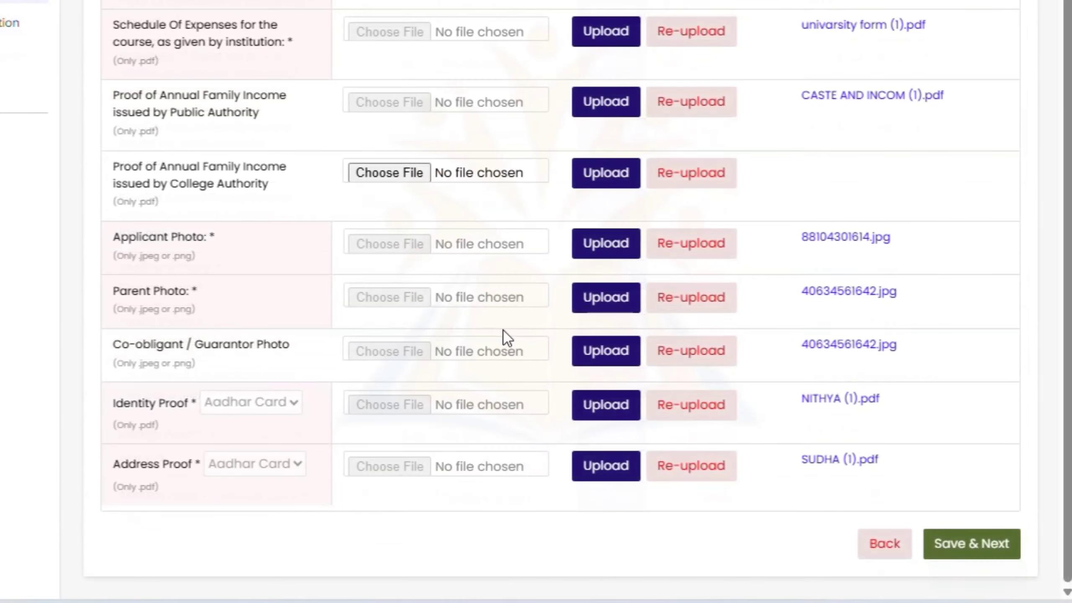
Save the documents and continue to the Select Bank to Apply Loan page
scroll(509, 309, "up", 3)
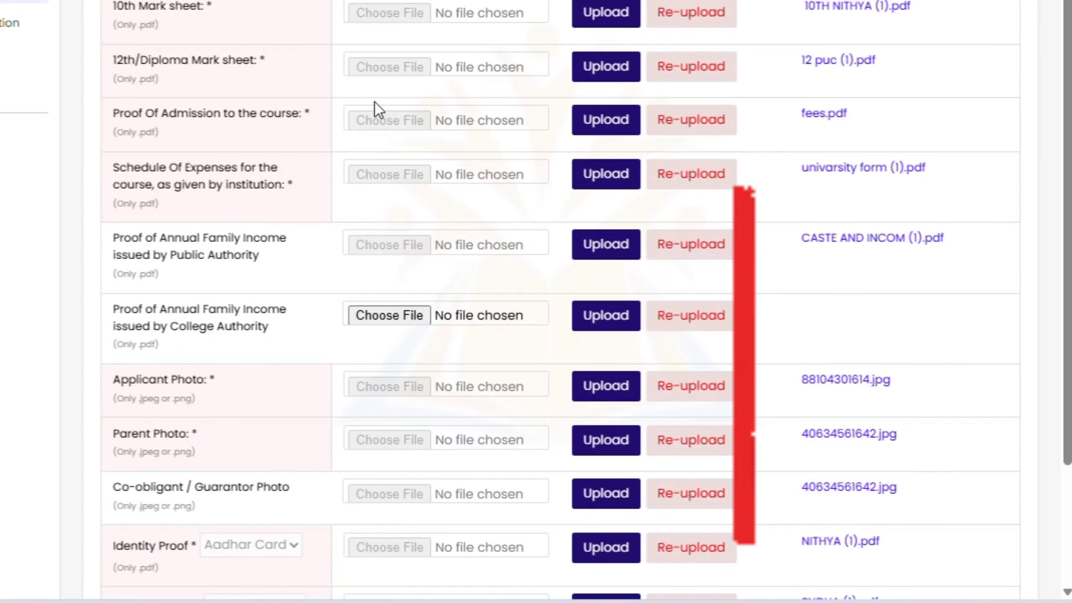
scroll(375, 102, "down", 3)
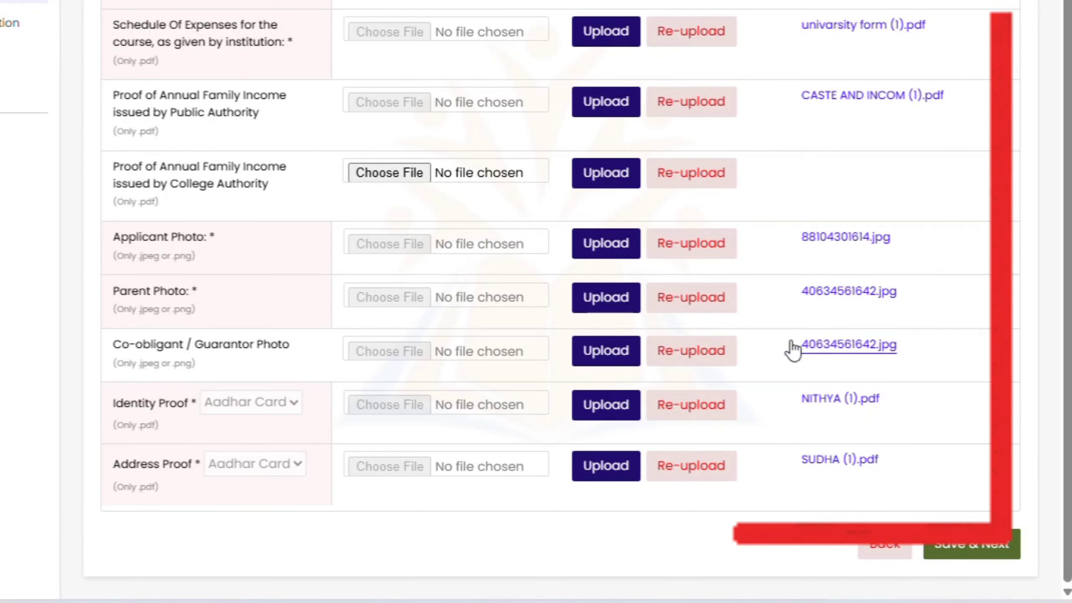
left_click(972, 545)
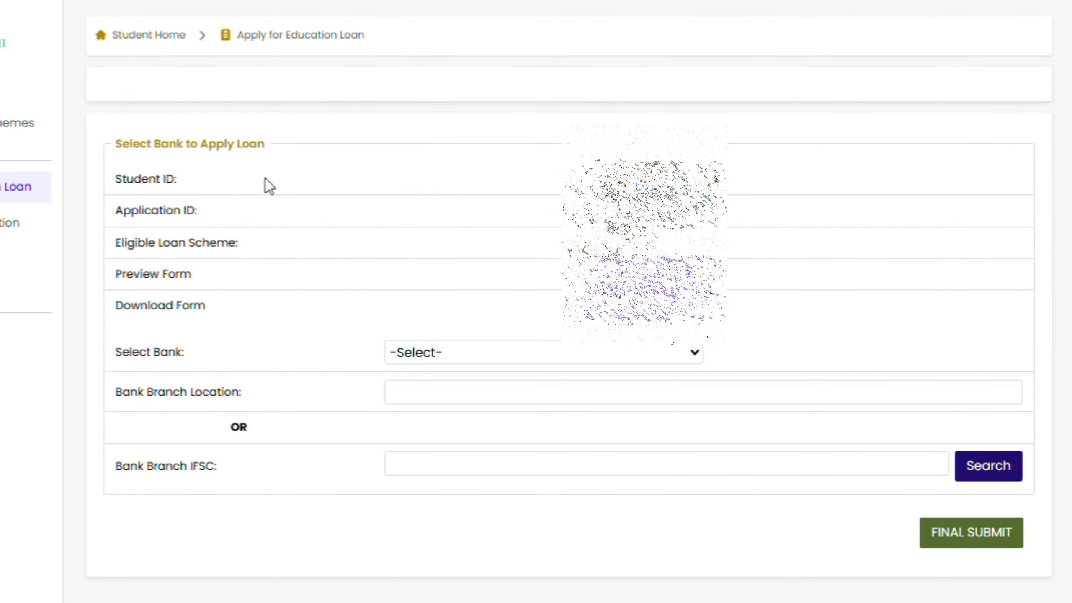
Choose CANARA BANK as the lending bank from the bank list
left_click_drag(113, 149, 286, 151)
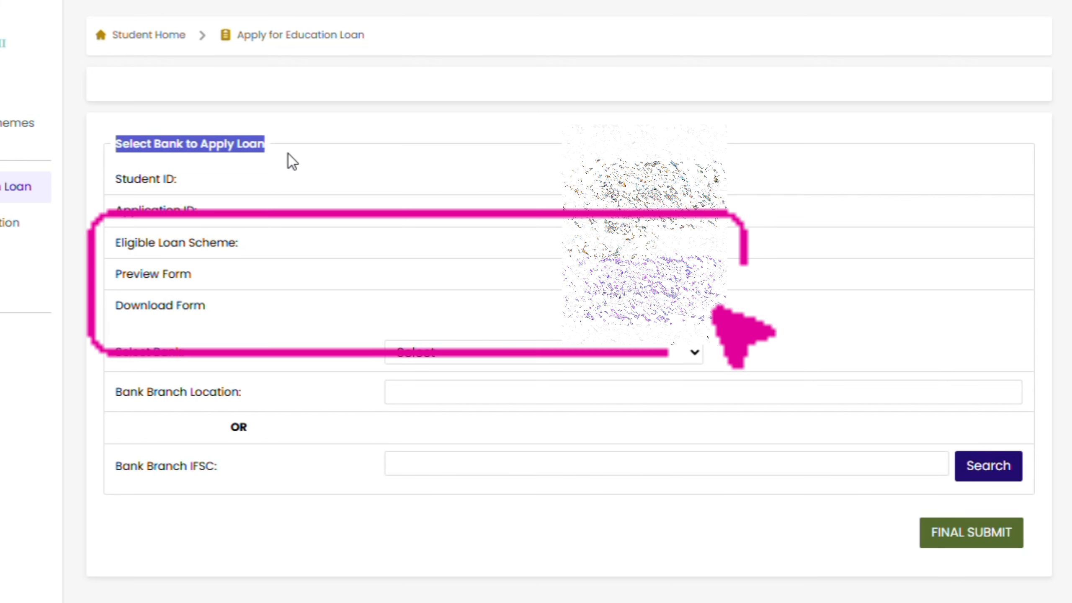
left_click(290, 154)
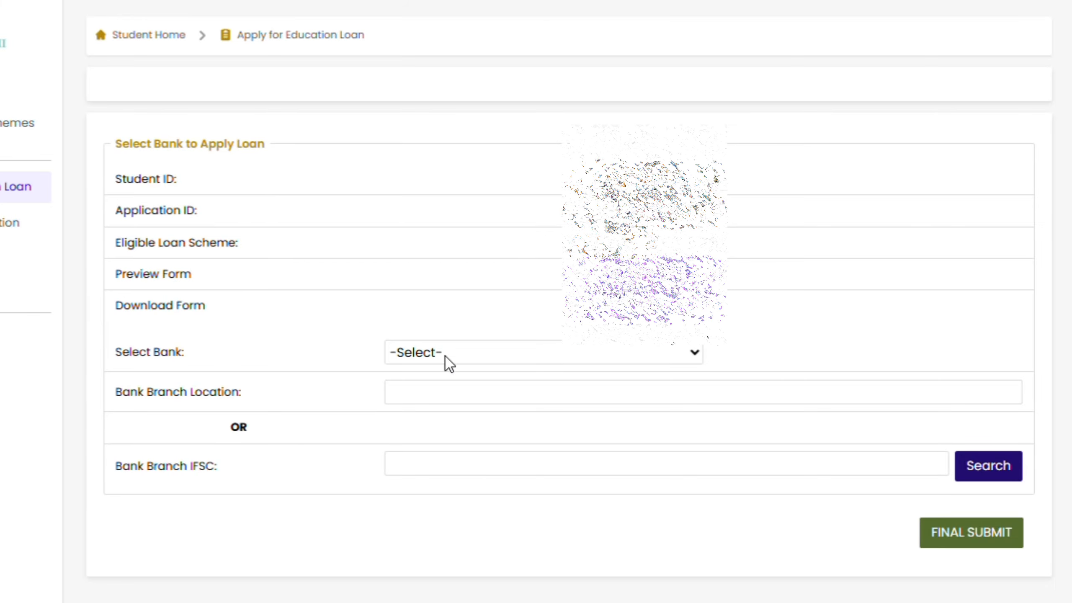
left_click(609, 362)
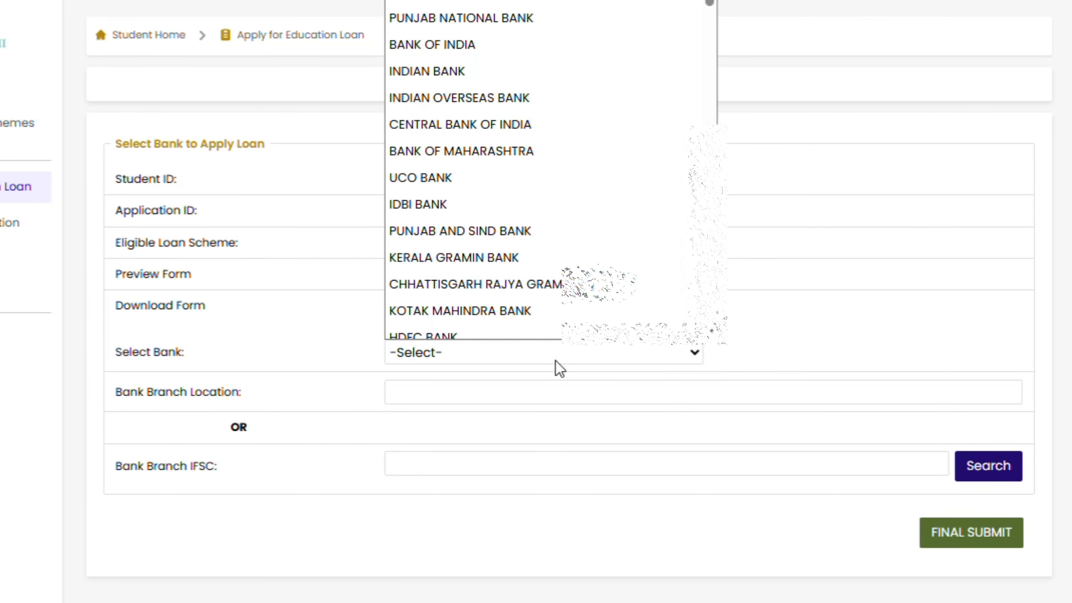
left_click(498, 388)
left_click(482, 350)
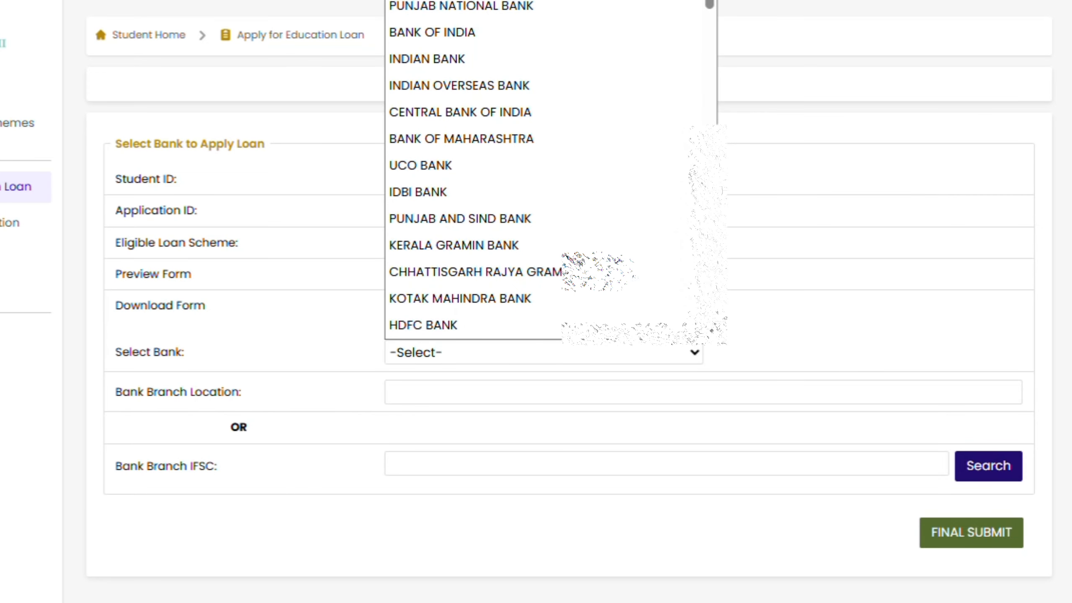
left_click(508, 278)
left_click(493, 359)
mouse_move(710, 4)
left_mouse_down()
mouse_move(710, 29)
mouse_move(709, 1)
left_mouse_up()
left_click(485, 1)
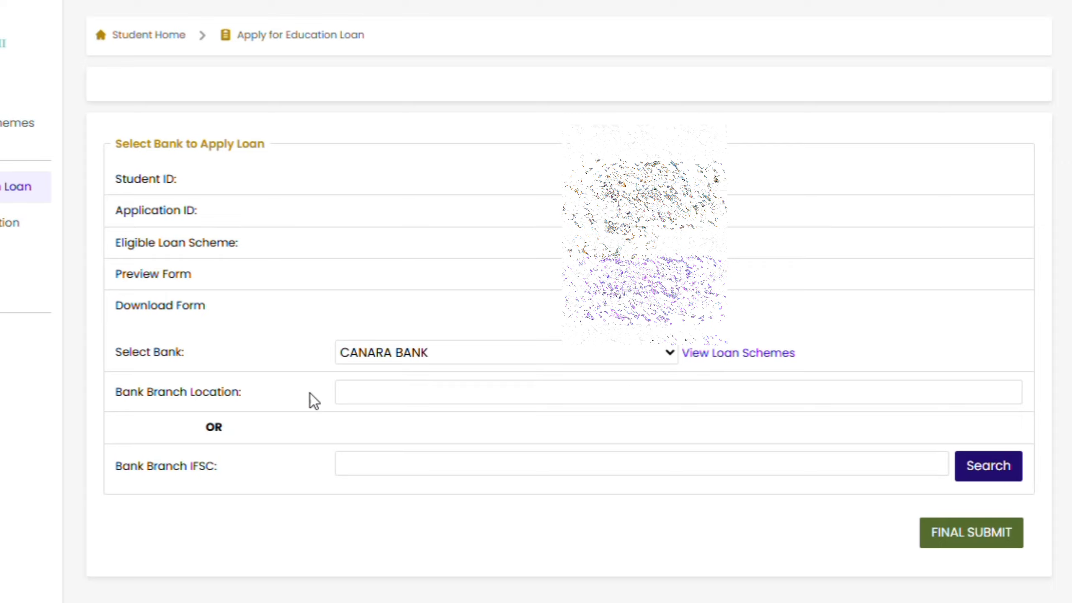
Dismiss the branch location suggestions and search for Canara Bank branches by IFSC
left_click_drag(123, 403, 259, 394)
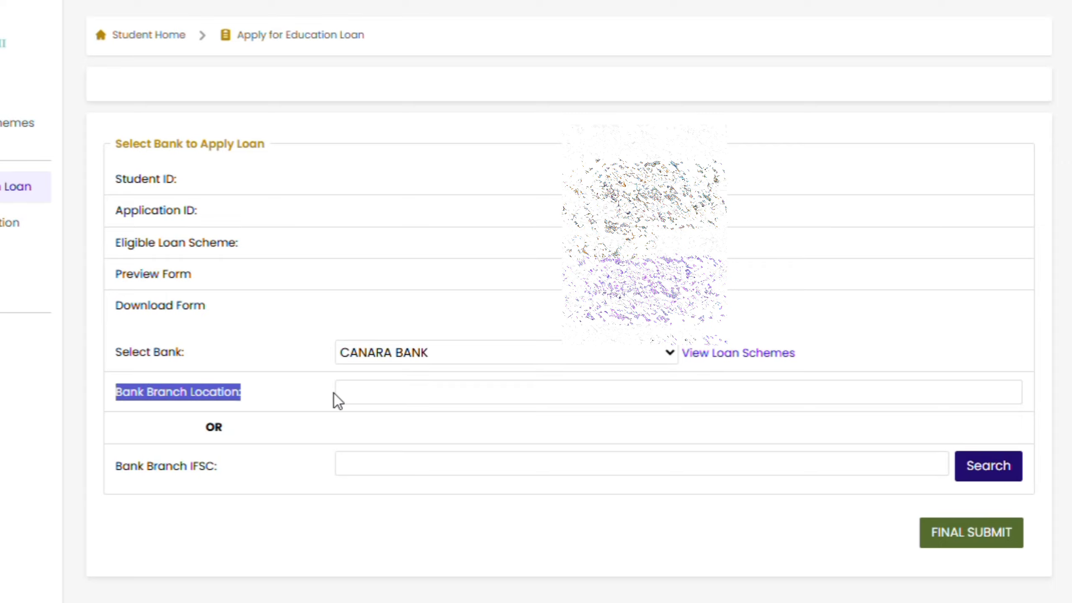
left_click(374, 393)
left_click(294, 435)
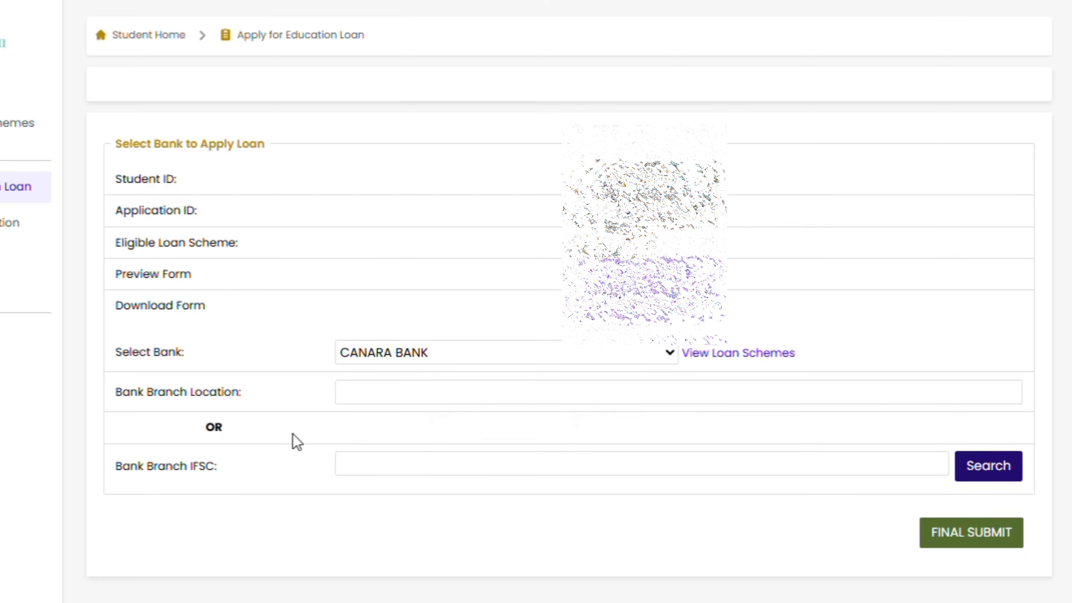
left_click_drag(112, 352, 299, 479)
left_click(352, 473)
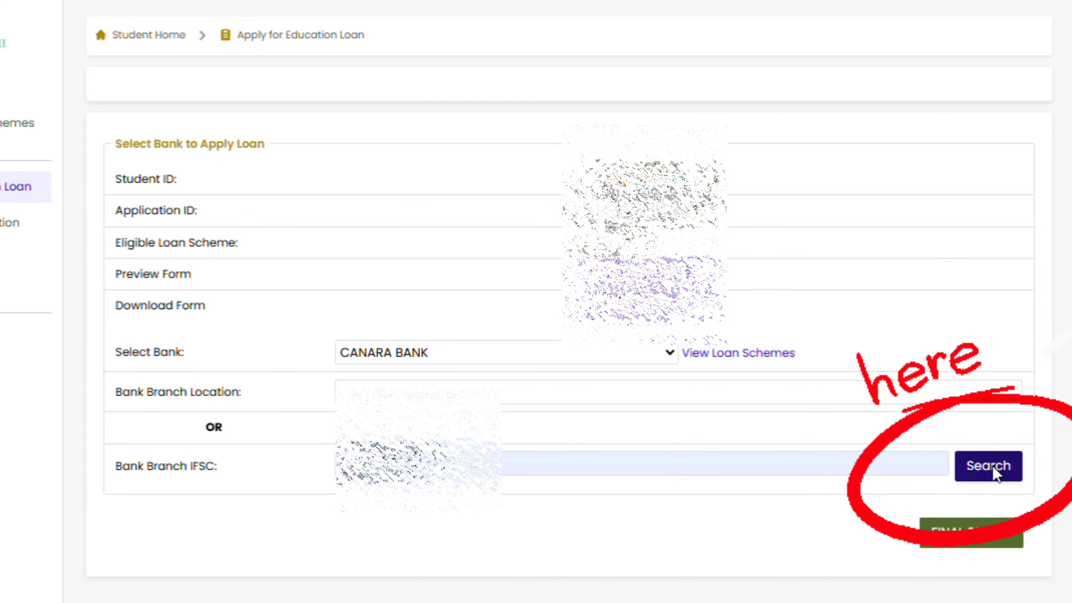
left_click(988, 466)
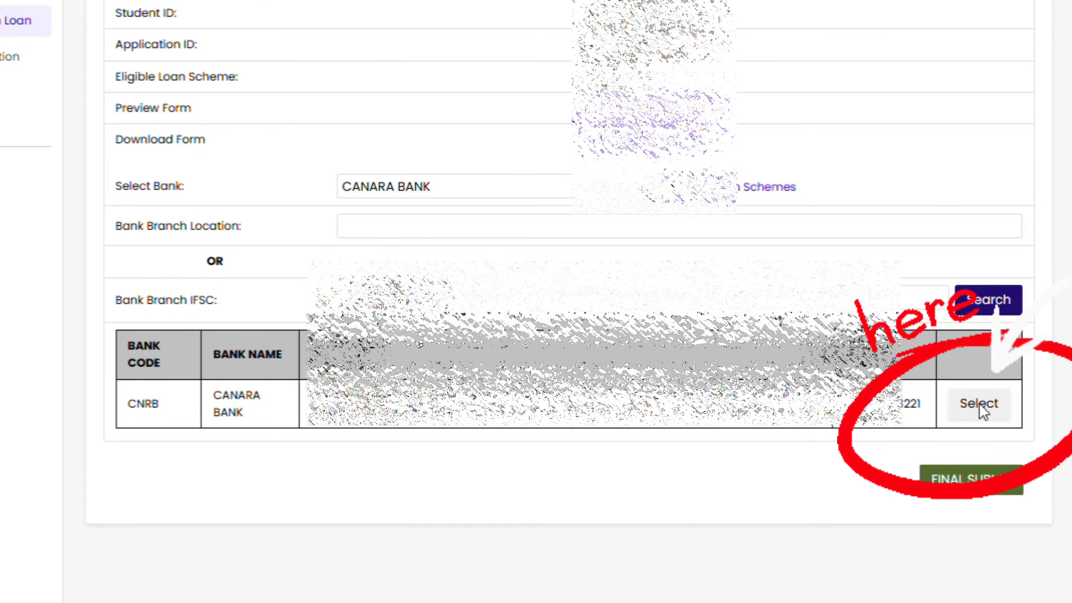
Select the CNRB Canara Bank branch as Preferred Bank-1 and request final submission
left_click(983, 404)
scroll(606, 397, "down", 1)
scroll(603, 394, "down", 2)
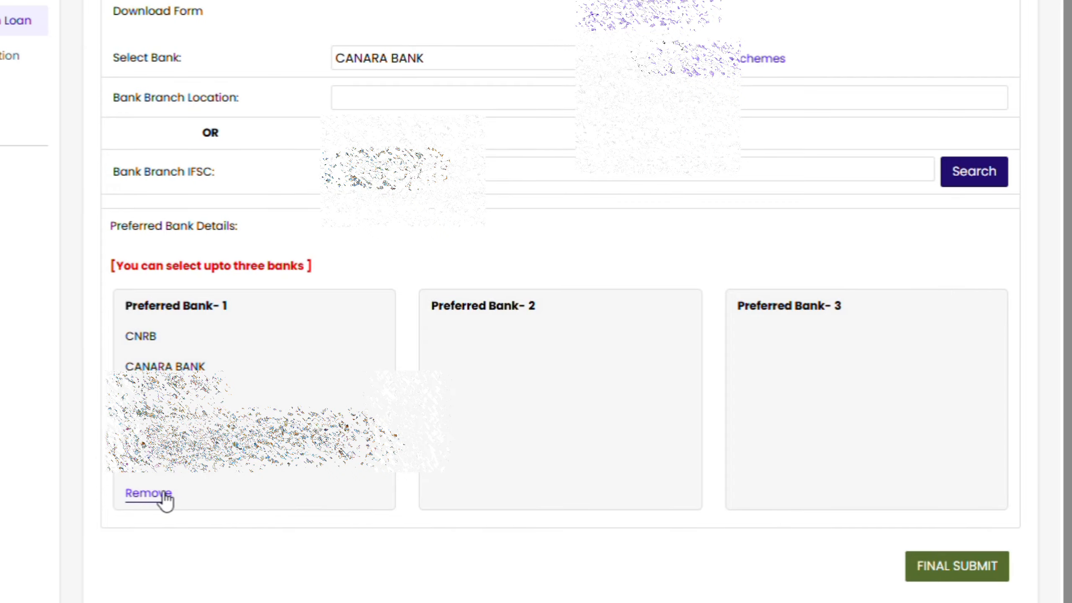
left_click(955, 567)
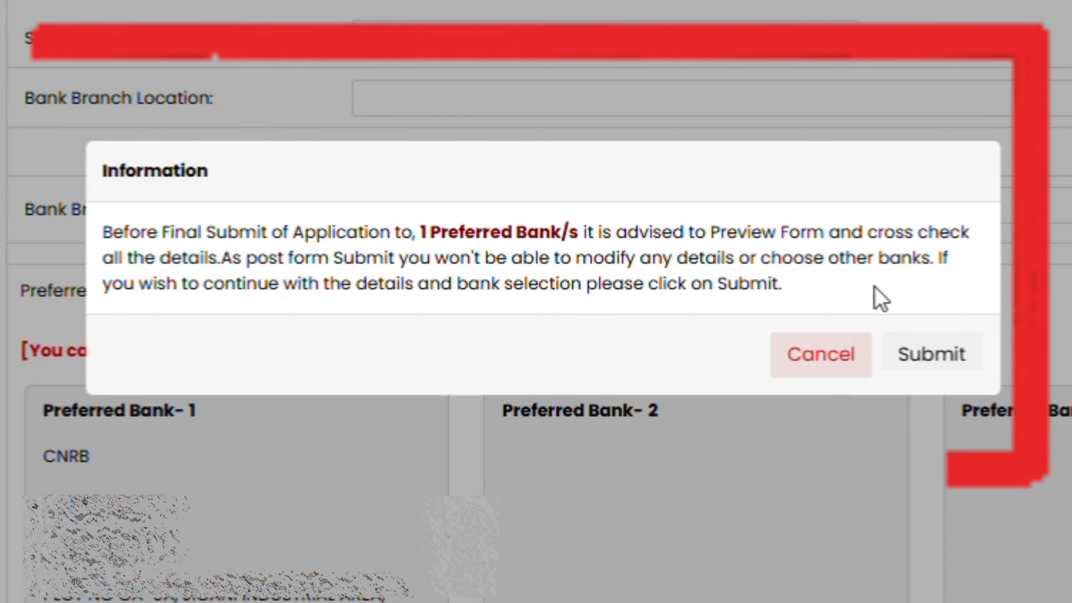
Confirm the final submission to Canara Bank and close the Success popup
left_click(924, 362)
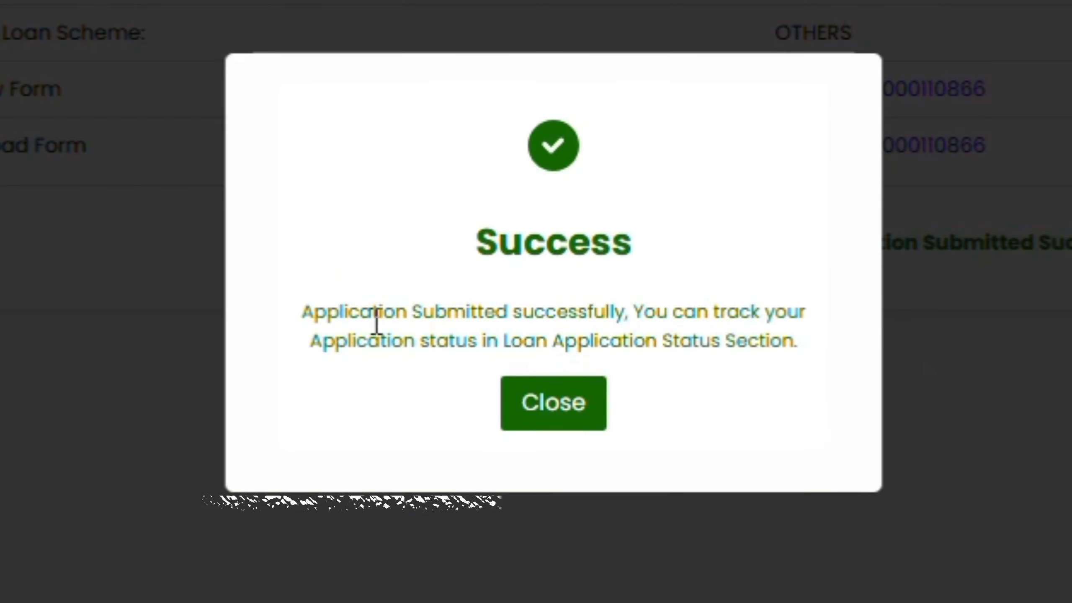
left_click_drag(430, 270, 796, 263)
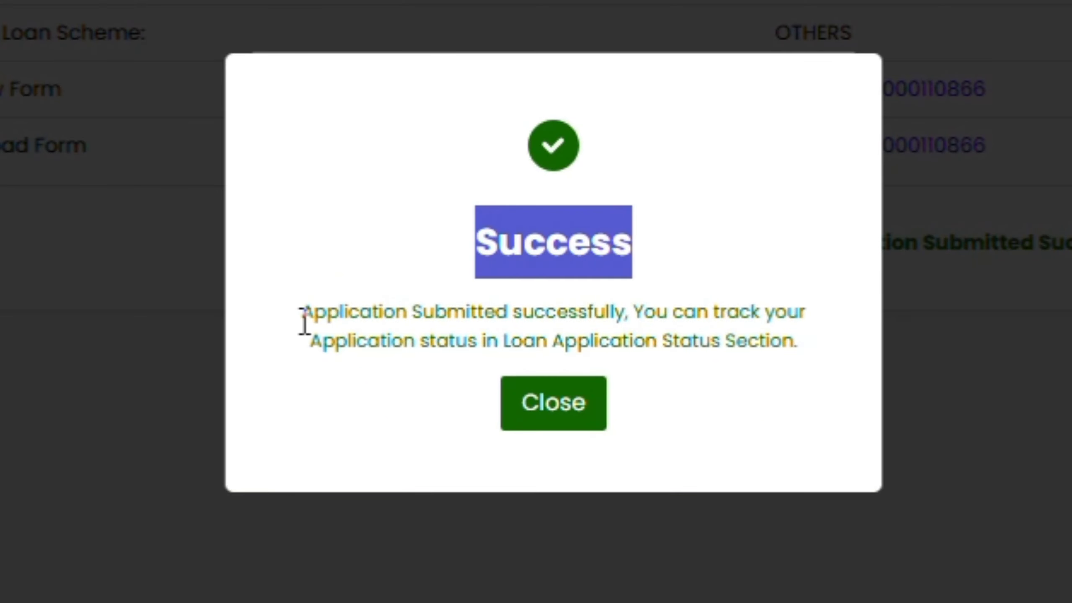
left_click_drag(304, 324, 833, 359)
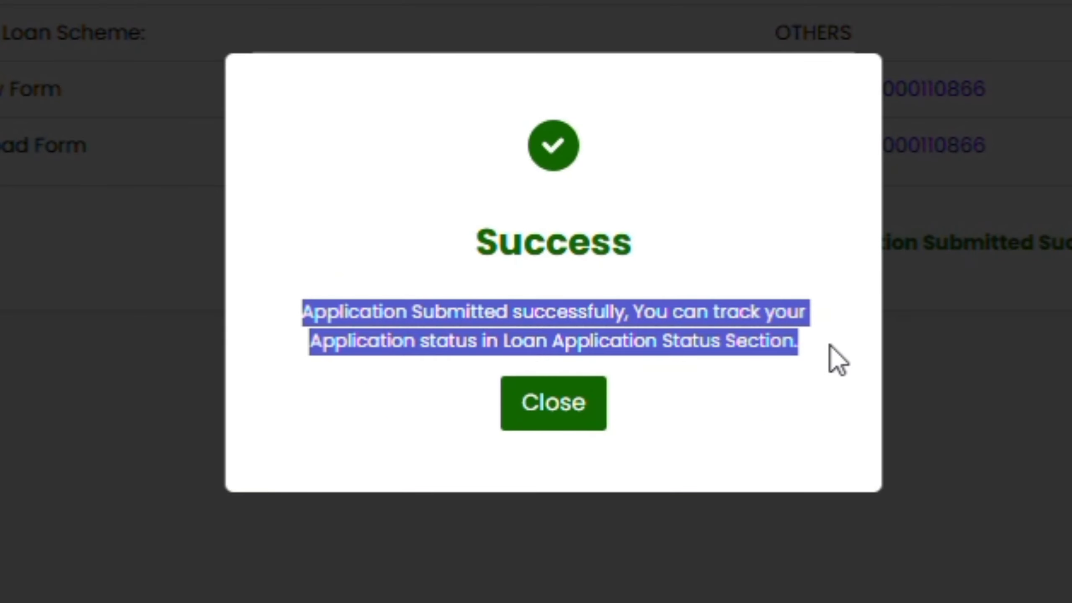
left_click(746, 387)
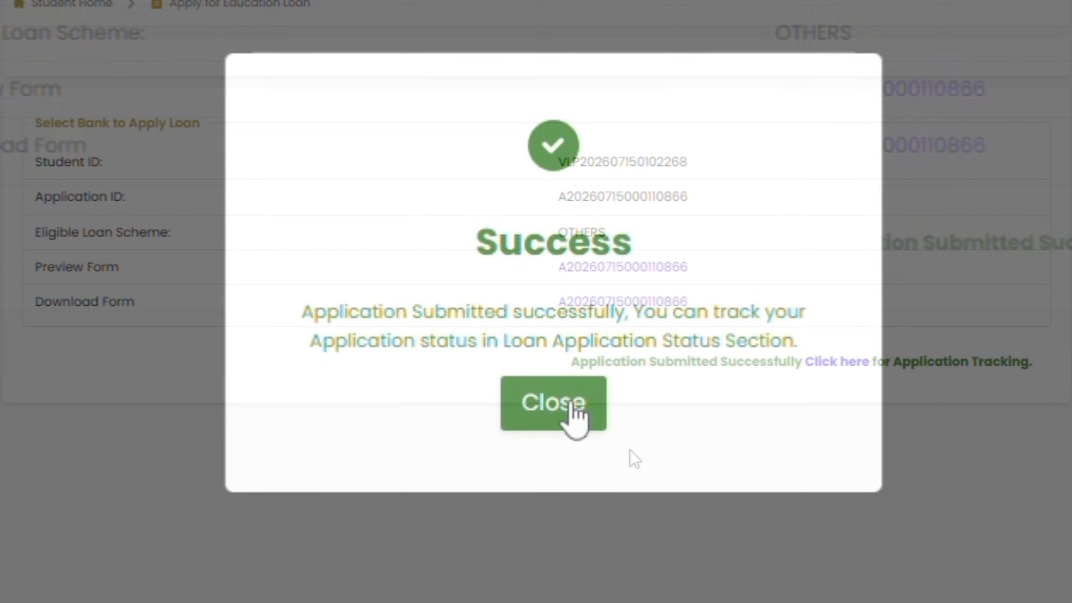
left_click(566, 405)
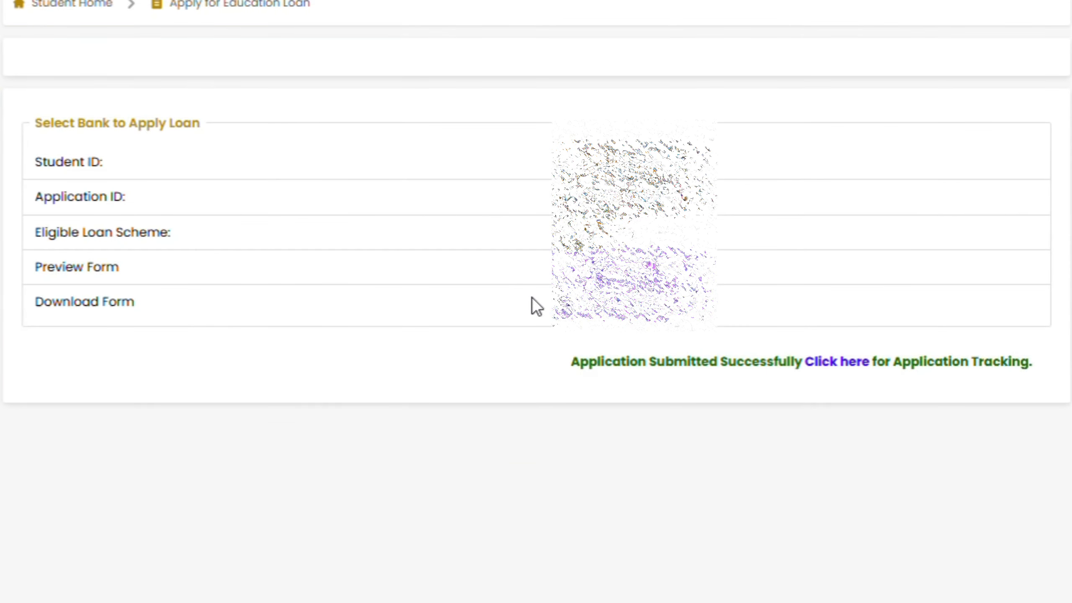
left_click_drag(571, 363, 988, 370)
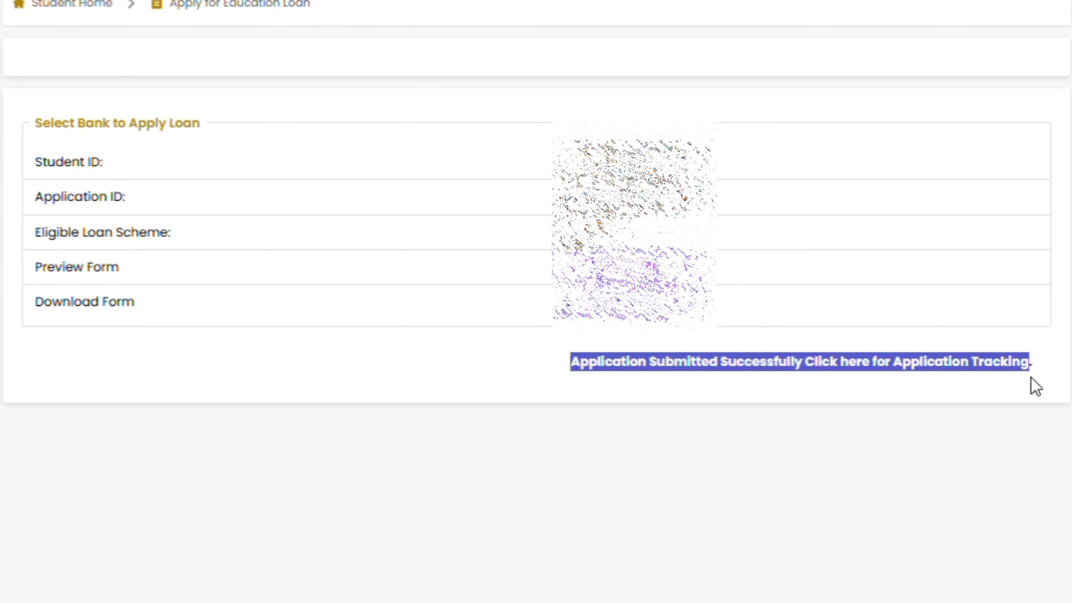
left_click(883, 423)
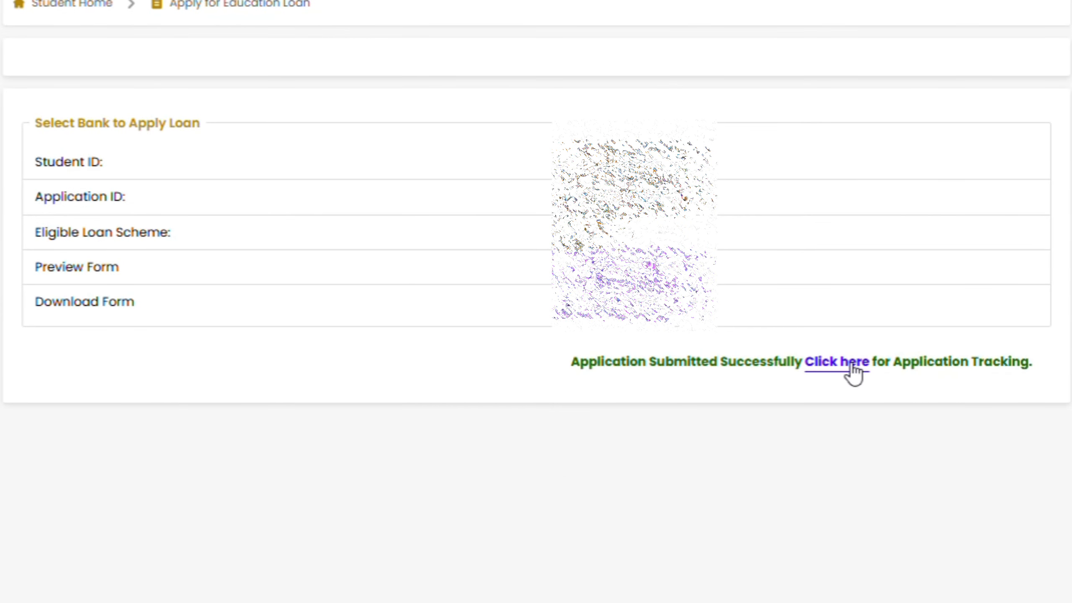
Open loan tracking, pick the submitted application and get its loan status
left_click(830, 374)
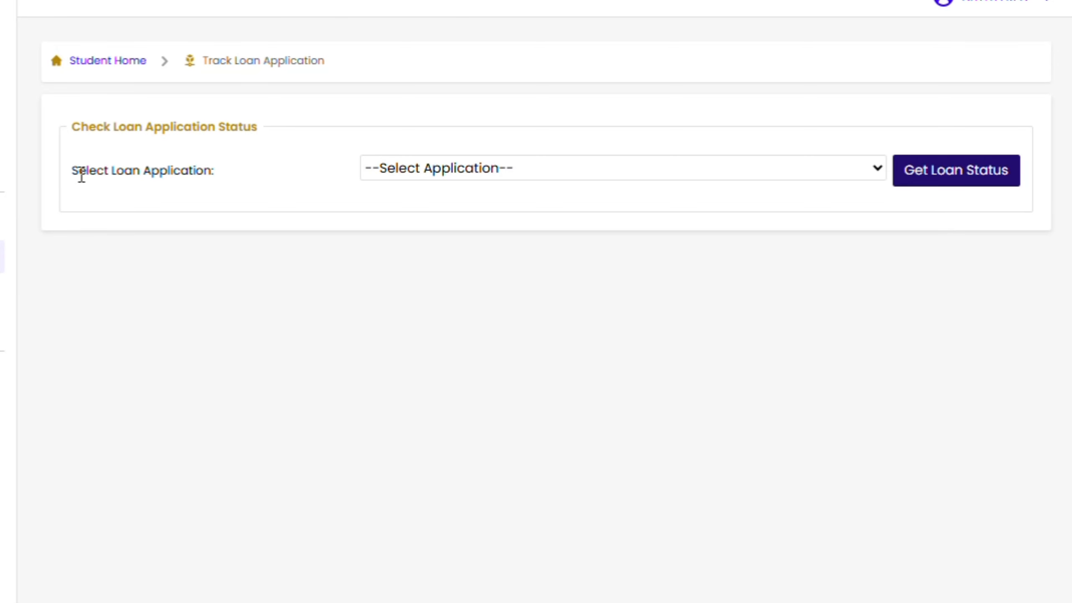
left_click_drag(72, 129, 283, 134)
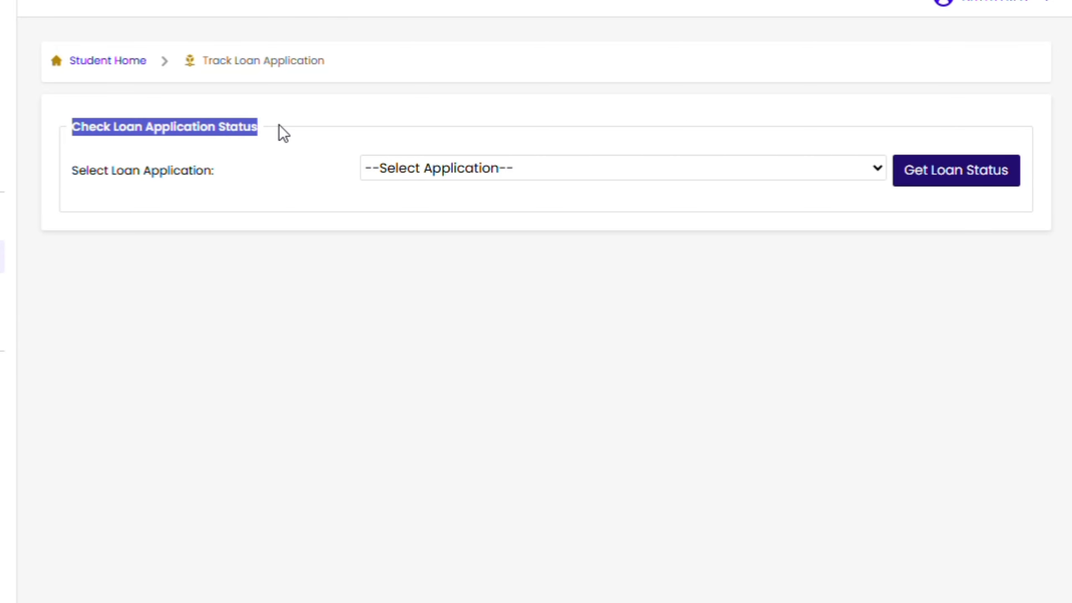
left_click(347, 112)
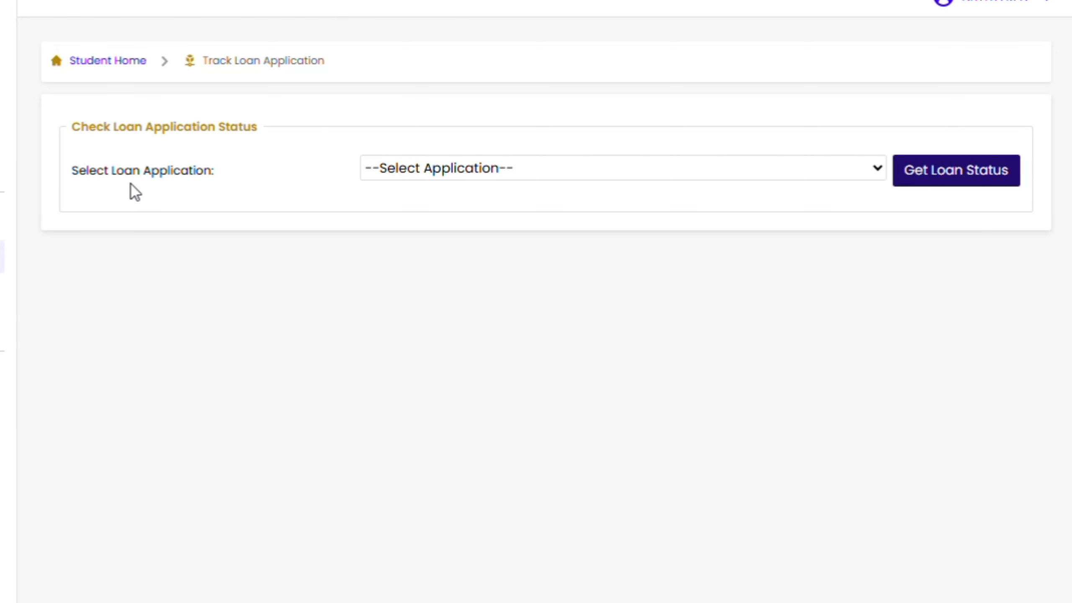
left_click(458, 169)
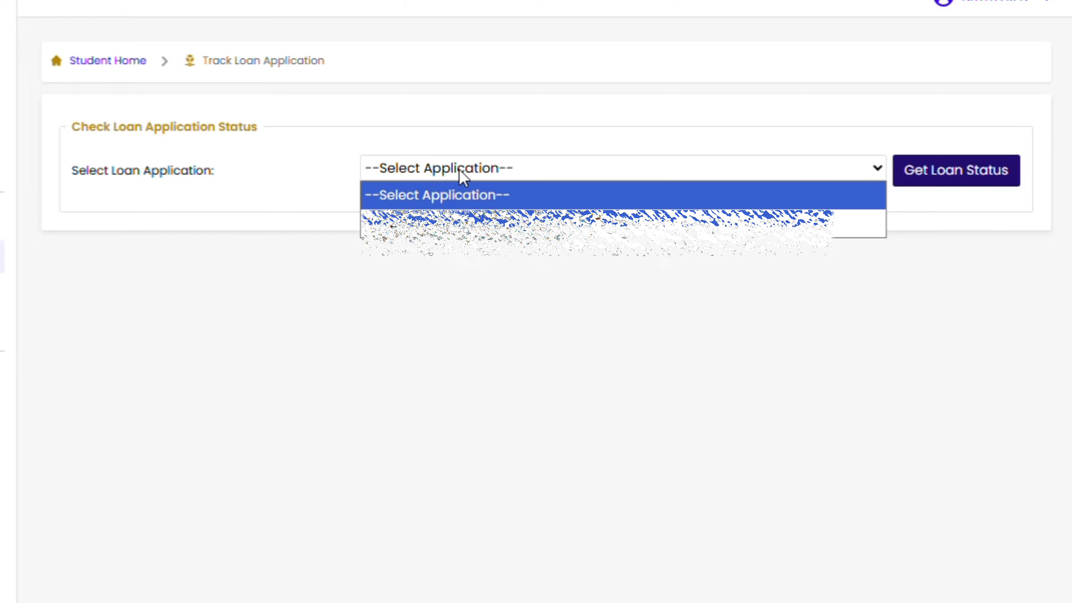
left_click(519, 228)
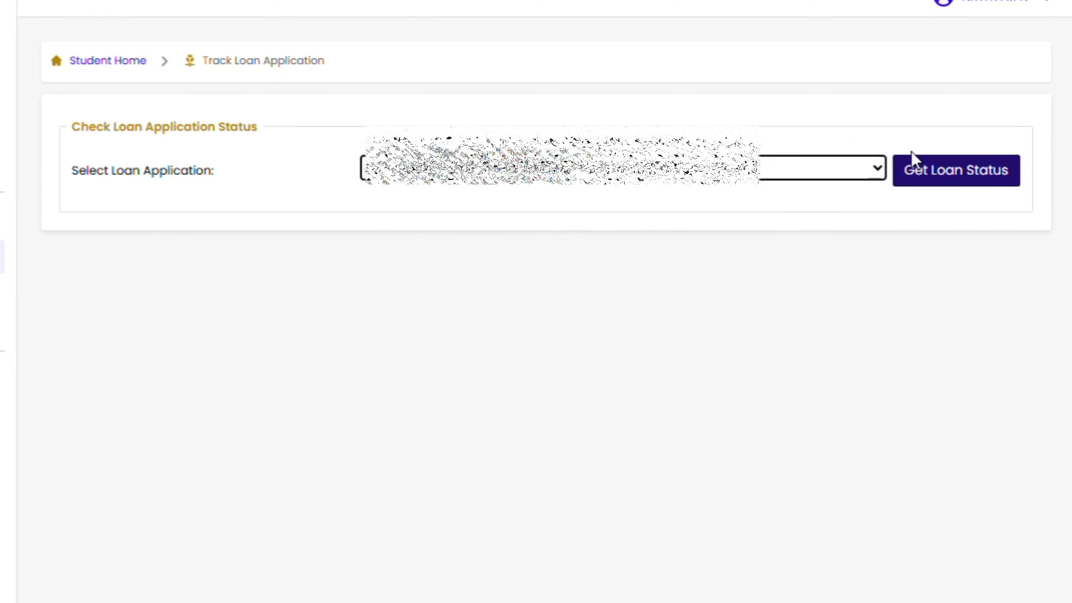
left_click(957, 178)
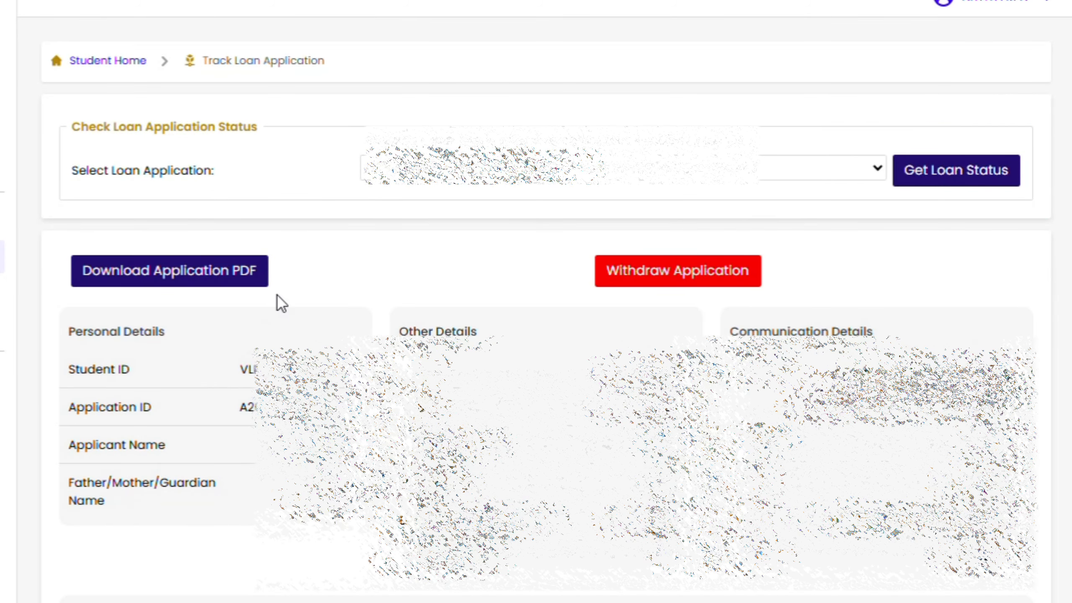
Download the application PDF and scroll through its four pages
left_click(191, 277)
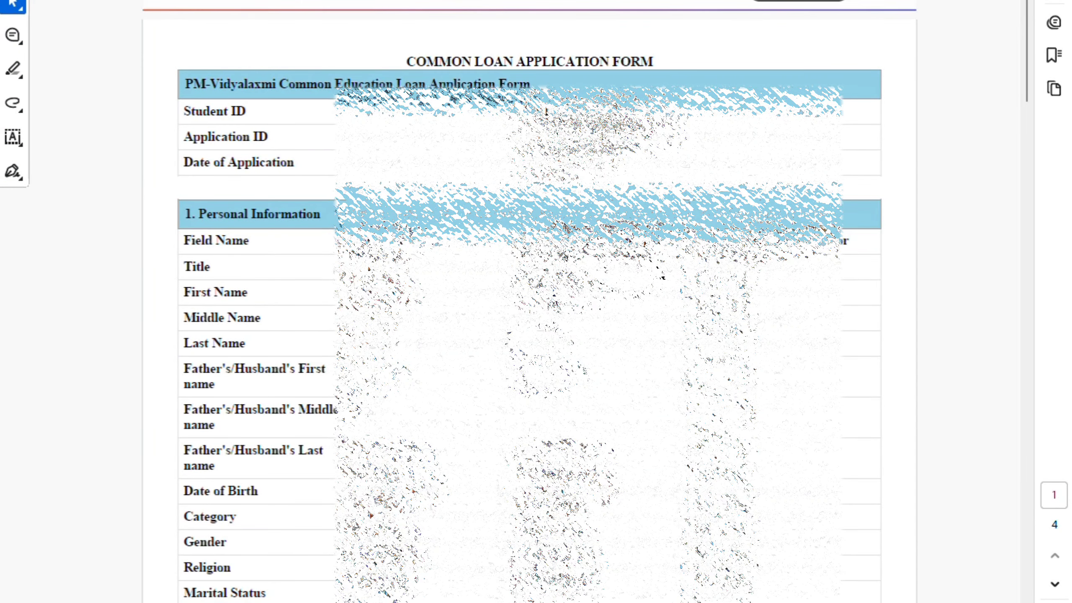
scroll(546, 112, "down", 5)
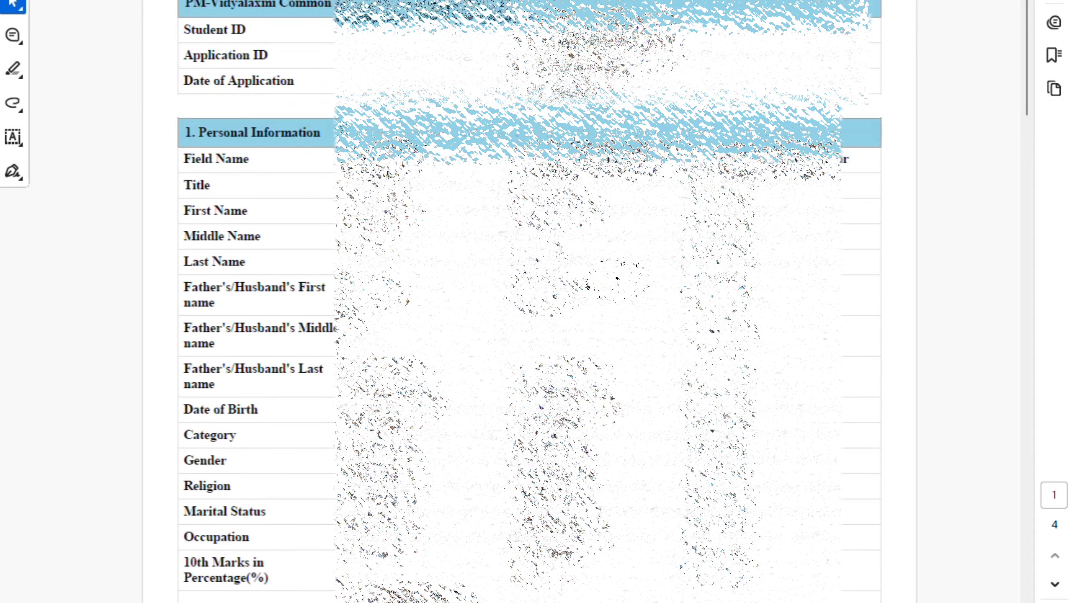
scroll(529, 301, "down", 6)
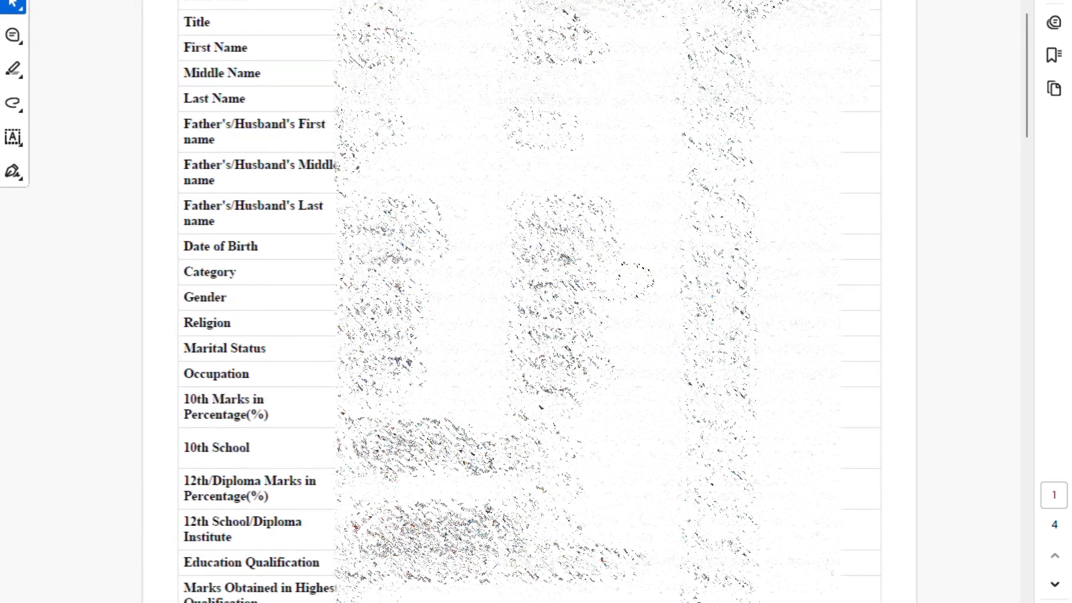
scroll(590, 297, "down", 7)
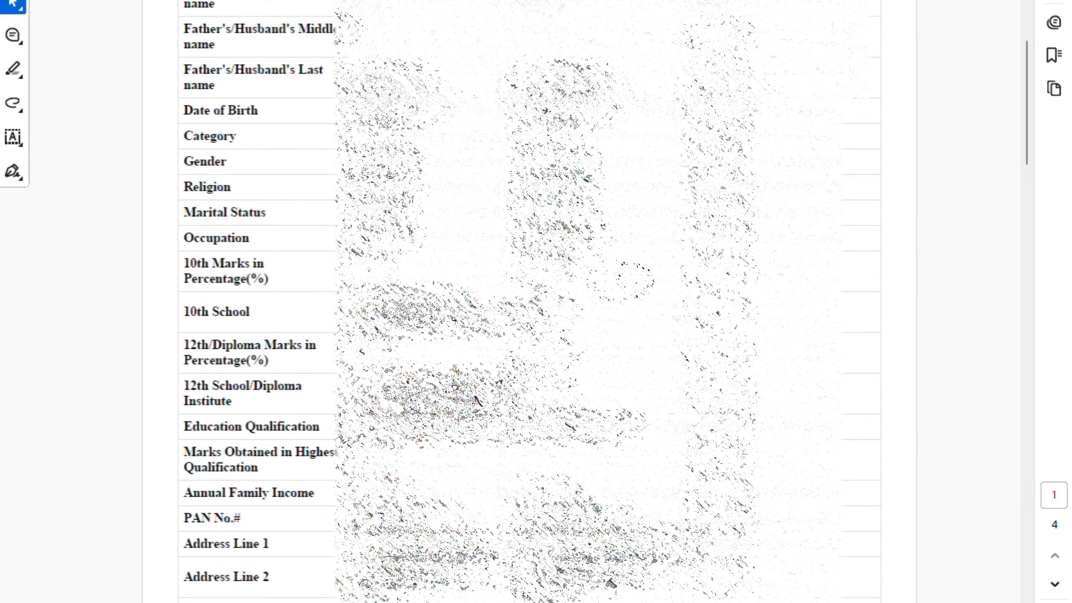
scroll(590, 297, "down", 15)
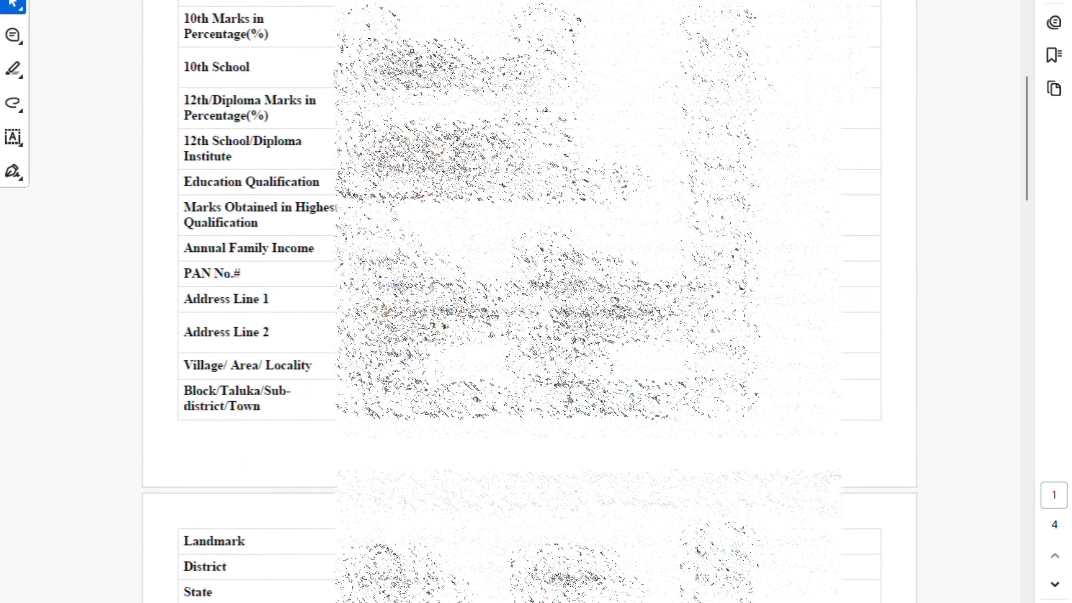
scroll(530, 301, "down", 4)
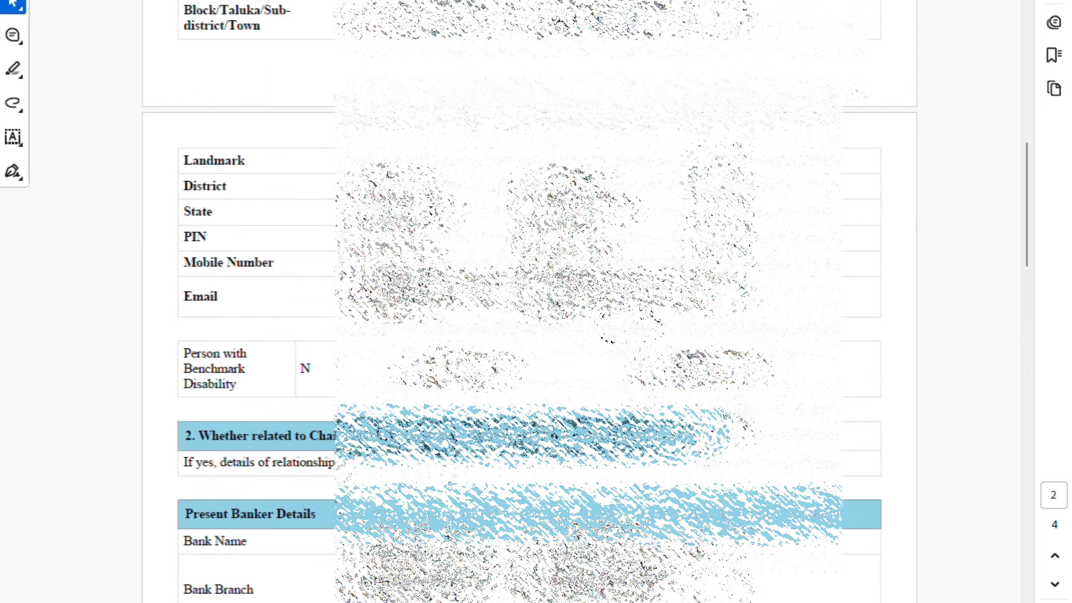
mouse_move(1026, 196)
left_mouse_down()
mouse_move(1038, 301)
mouse_move(1069, 409)
mouse_move(1071, 602)
left_mouse_up()
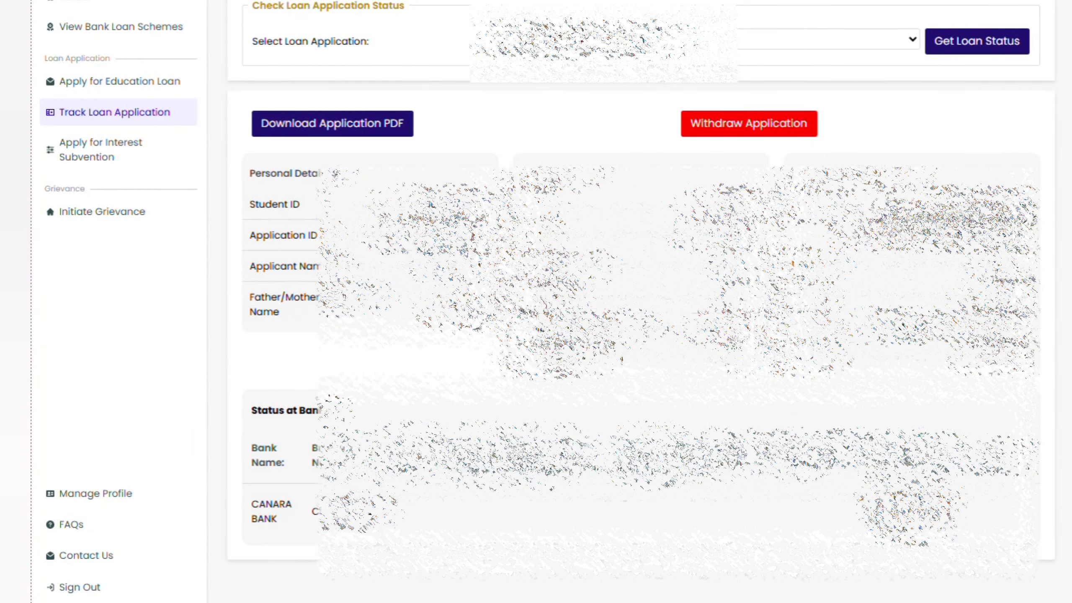
Go back to the Home dashboard and open the user account dropdown
left_click_drag(884, 505, 966, 525)
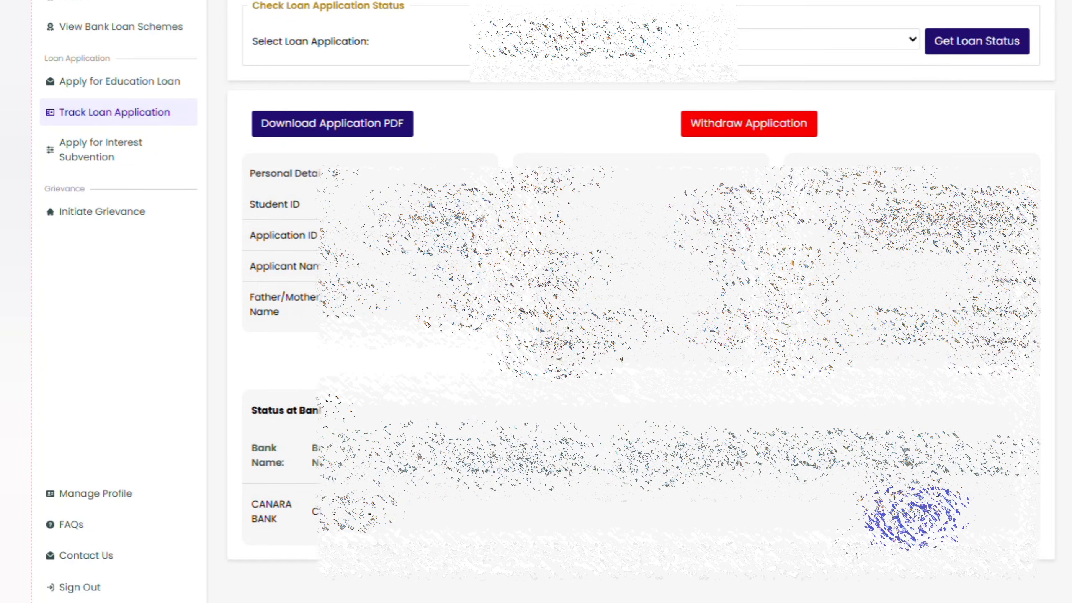
left_click(826, 559)
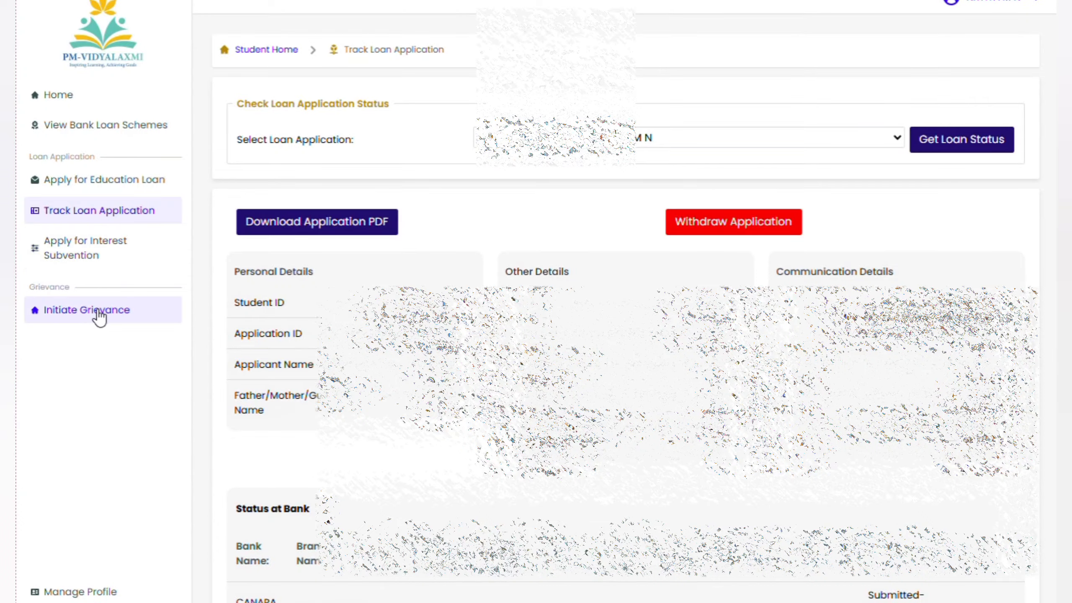
left_click(64, 104)
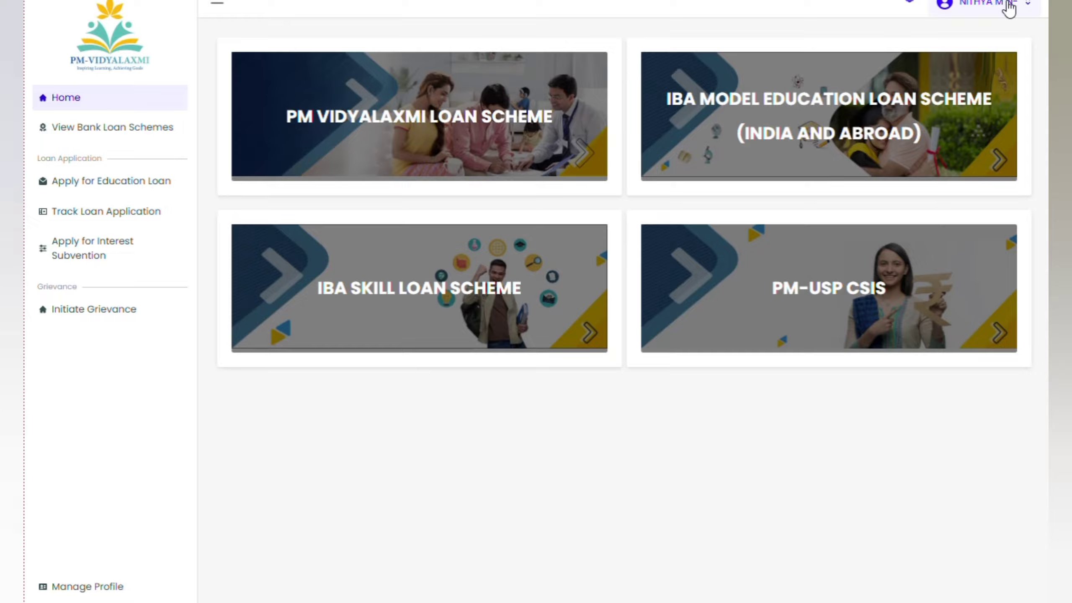
left_click(988, 9)
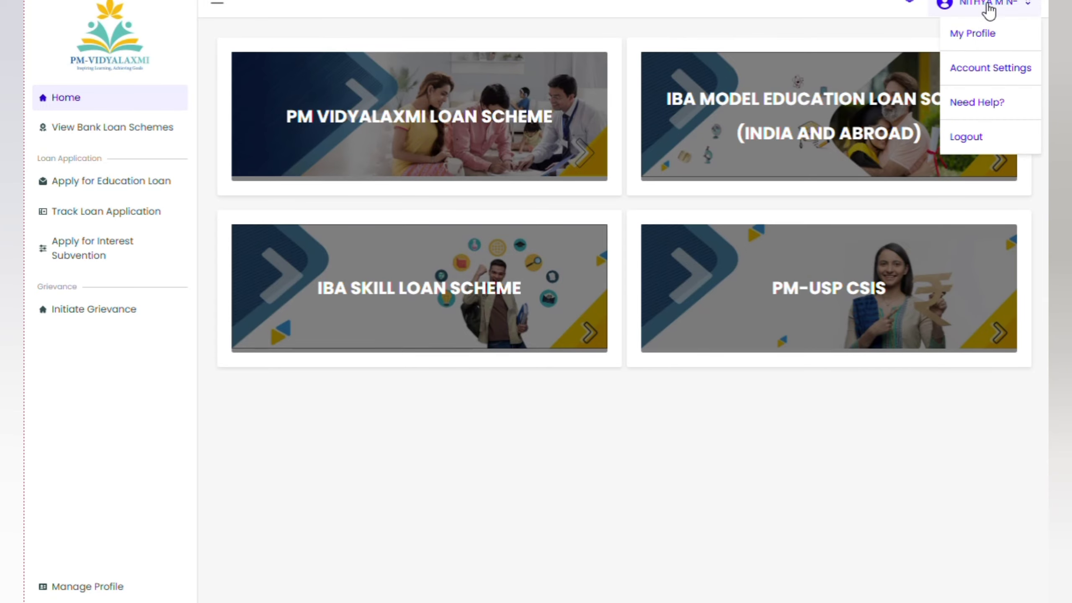